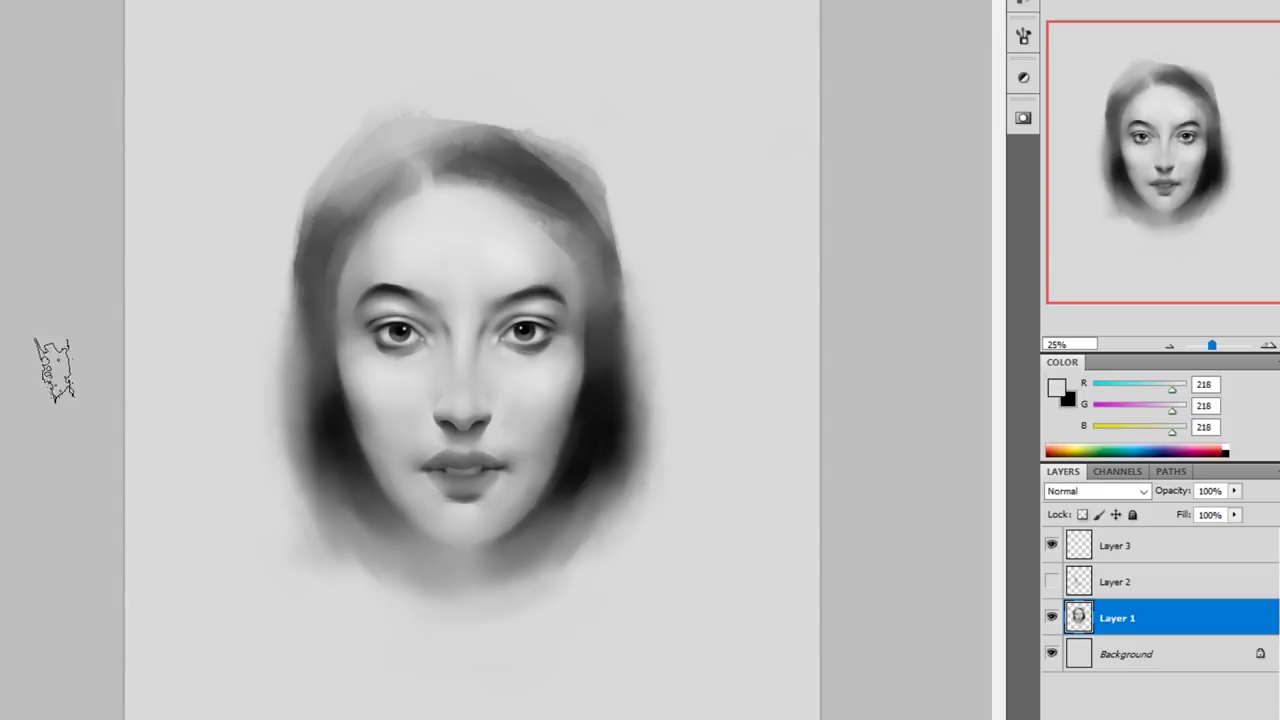
Choose another brush and refine the shading around the eyes with light and mid greys sampled from the face.
scroll(461, 237, "up", 3)
right_click(614, 212)
double_click(862, 447)
right_click(614, 212)
key("Escape")
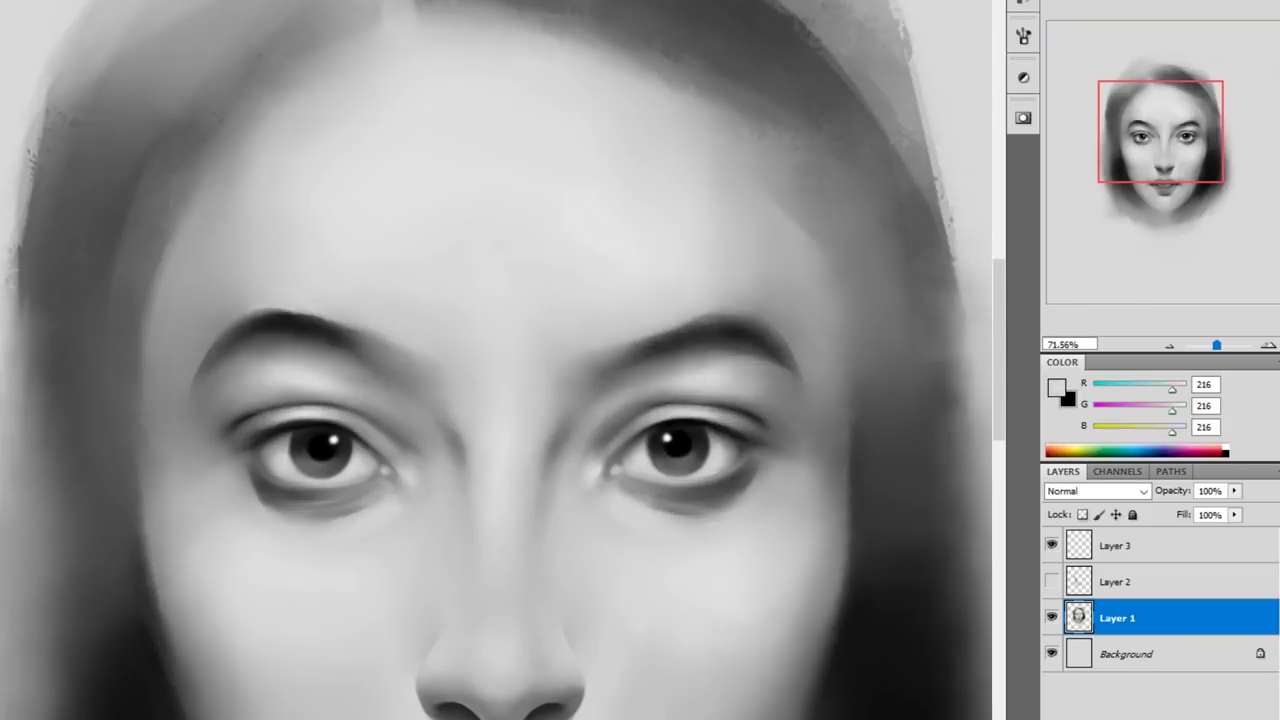
left_click(749, 382, "alt")
scroll(586, 277, "down", 5)
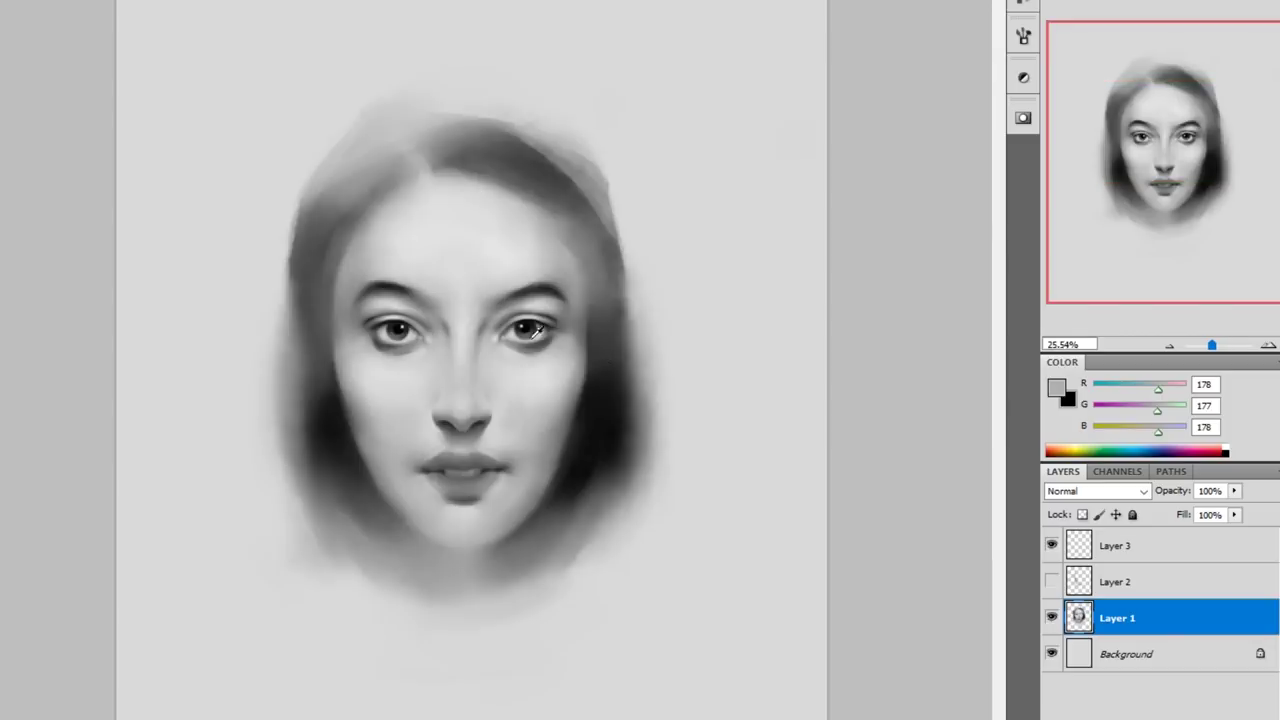
Refine both eyes and their lower lids with black and mid-grey tones sampled from the portrait.
scroll(586, 277, "up", 5)
left_click(638, 370, "alt")
left_click(612, 350, "alt")
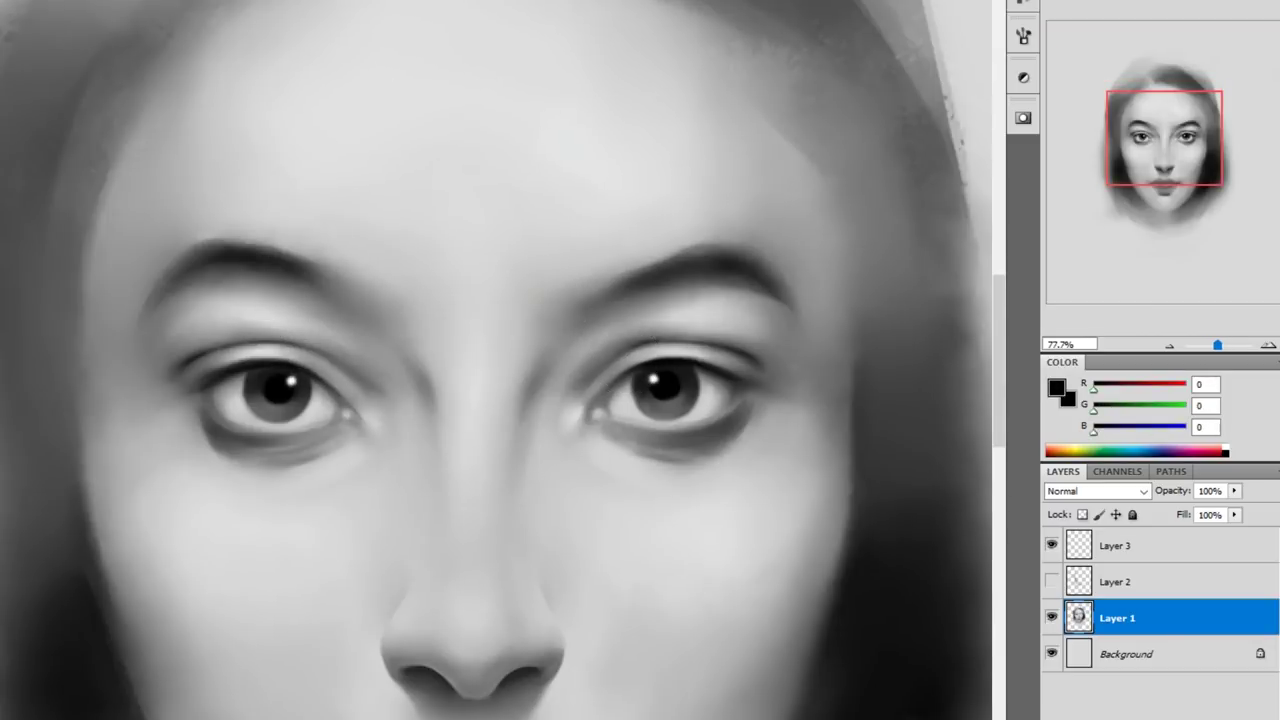
left_click(329, 434, "alt")
scroll(329, 434, "down", 4)
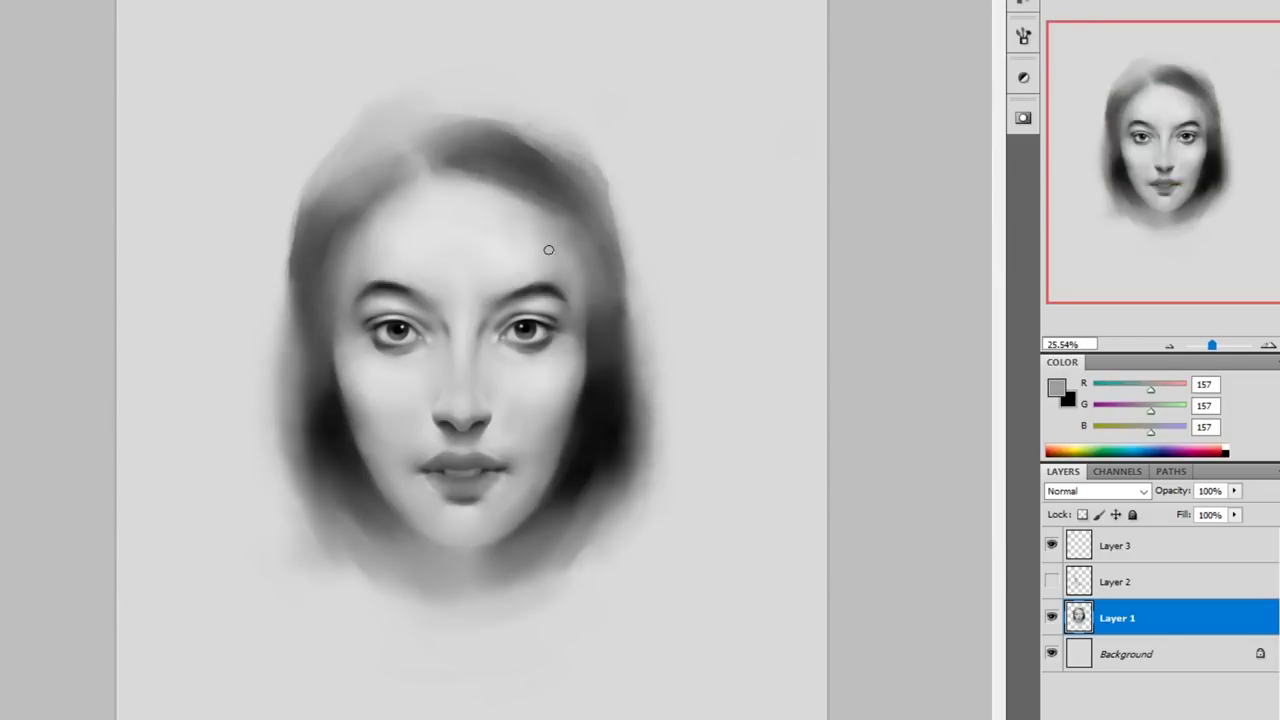
left_click(83, 109, "alt")
left_click(541, 325, "alt")
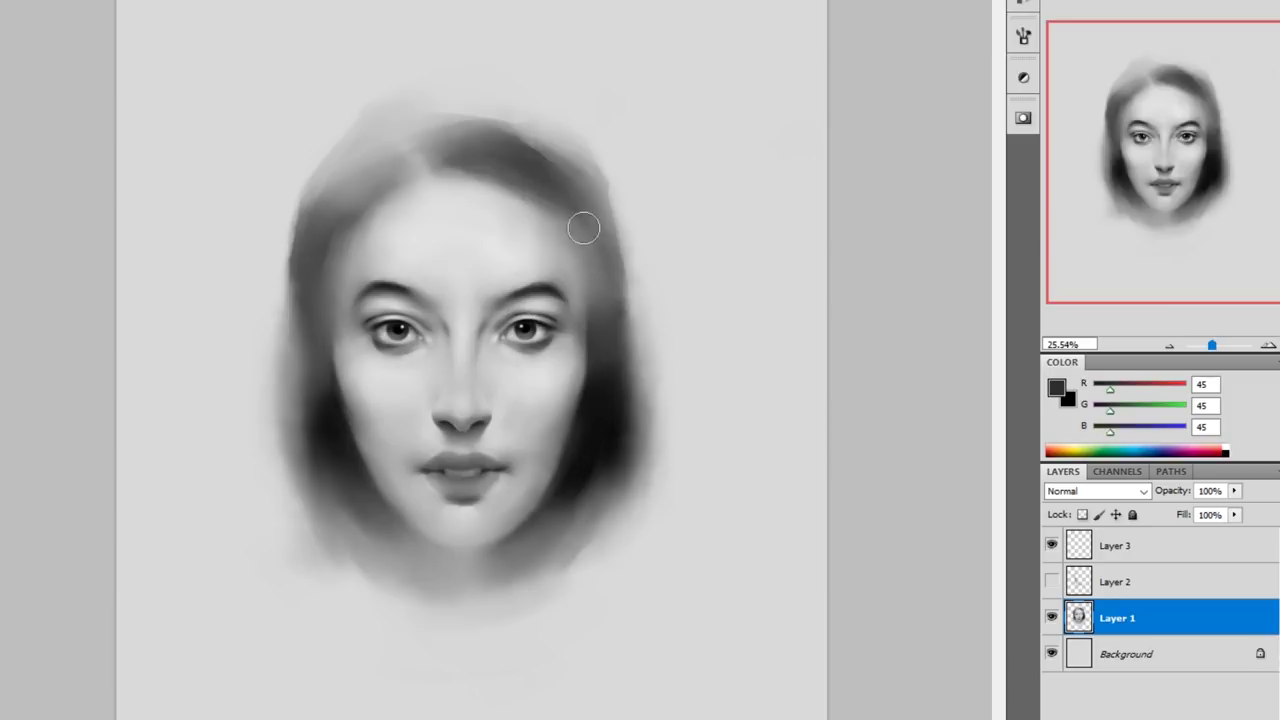
Brighten the forehead and central face with a large soft brush in a near-white tone of RGB 247.
key("ctrl+plus")
left_click(452, 396, "alt")
right_click(455, 195)
double_click(472, 268)
left_click(443, 314, "alt")
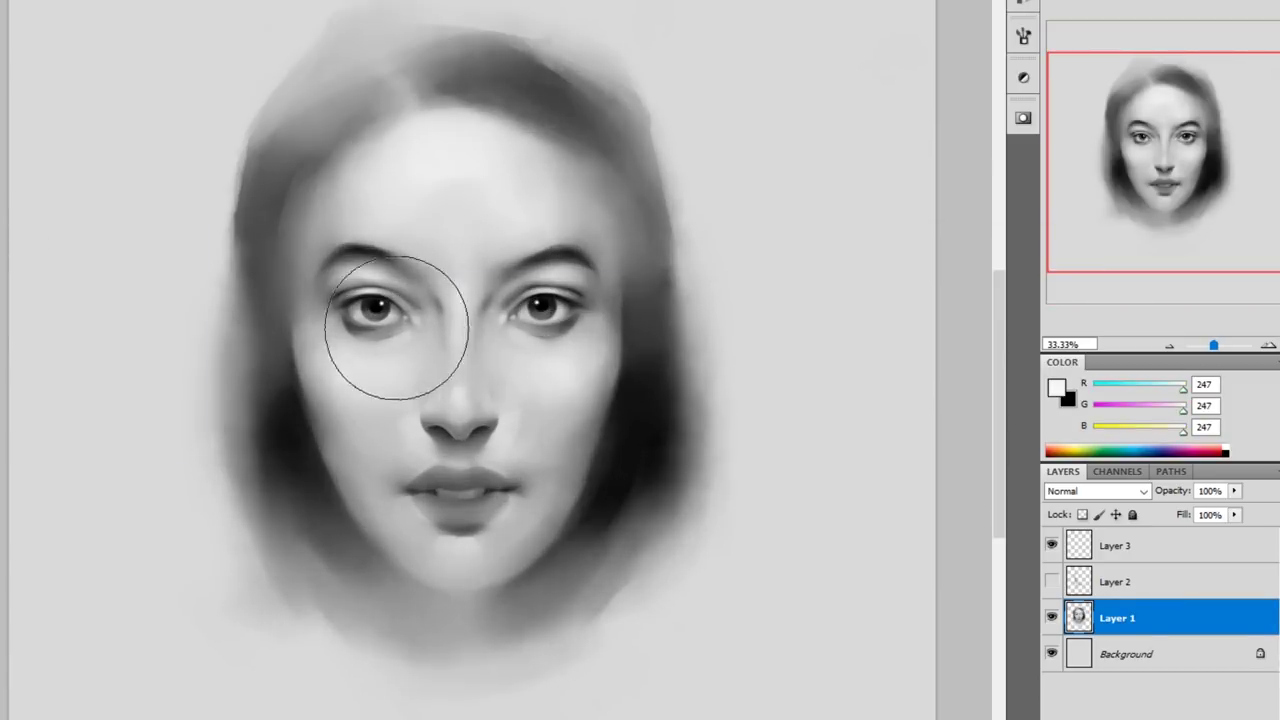
Rework the shading around the eyes and brows with a dark grey of RGB 44 and a light grey of RGB 213.
left_click(553, 335, "alt")
scroll(553, 335, "up", 3)
scroll(411, 449, "up", 3)
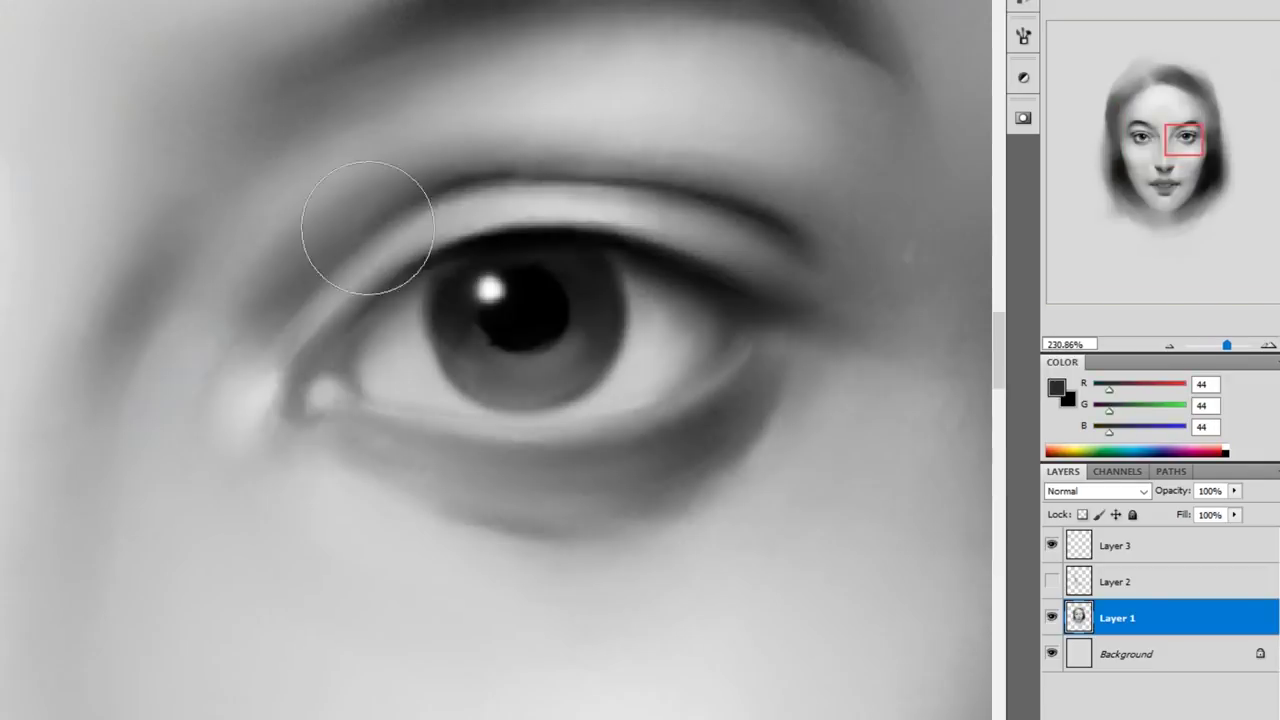
key("ctrl+q")
key("Escape")
scroll(500, 360, "up", 3)
scroll(329, 286, "down", 3)
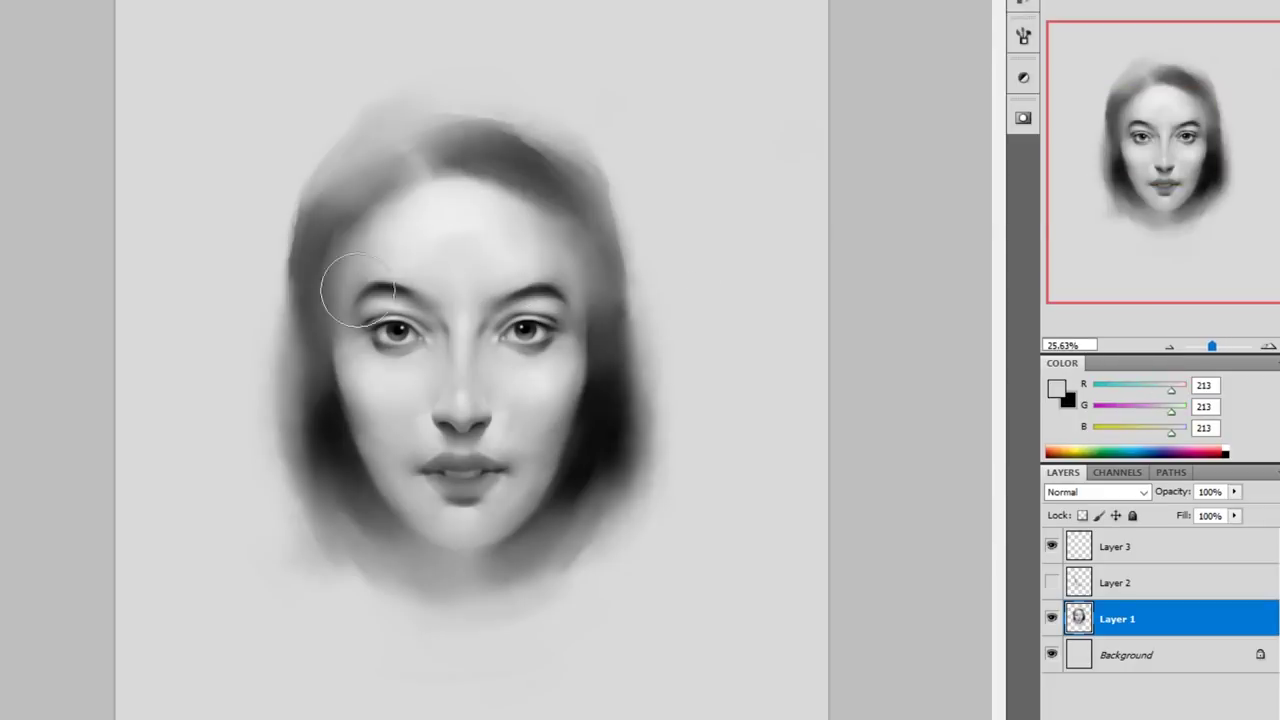
scroll(786, 416, "up", 3)
scroll(786, 416, "down", 3)
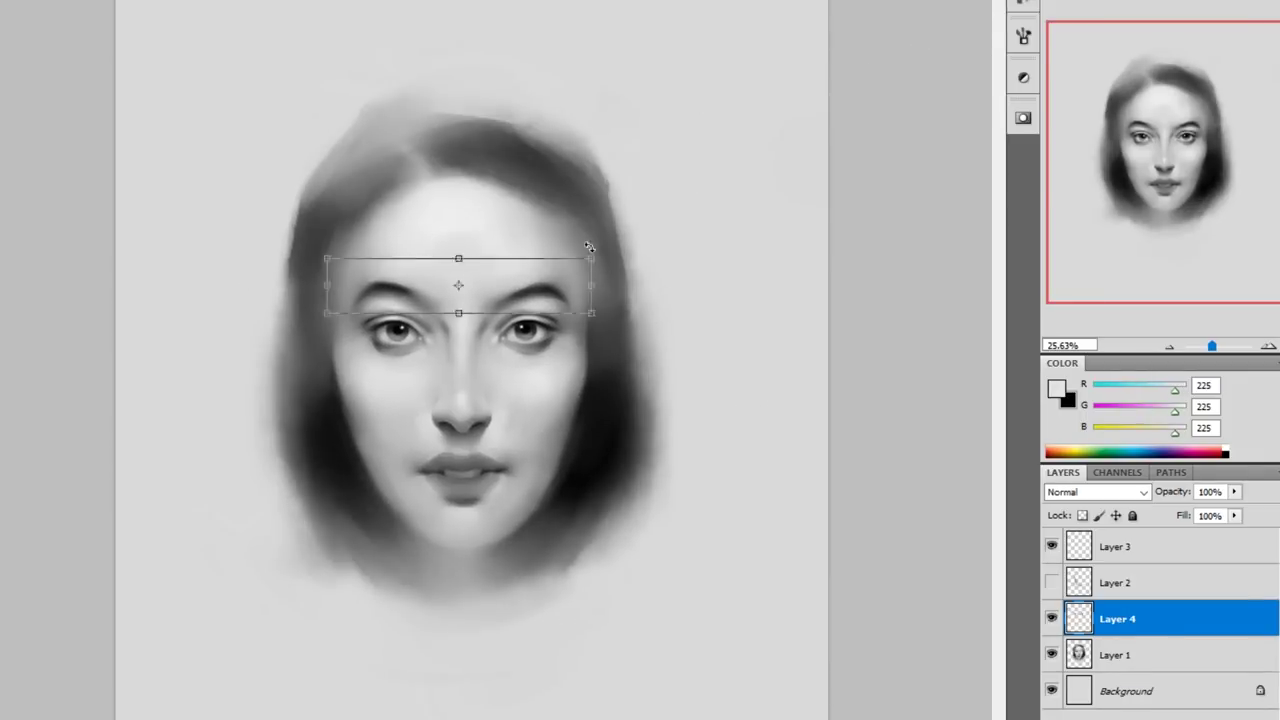
Reshape the copied eyebrows with a free transform, touch them up, and merge Layers 5 and 4 into Layer 1.
left_click_drag(400, 268, 375, 262)
key("Return")
key("l")
left_click_drag(562, 236, 552, 234)
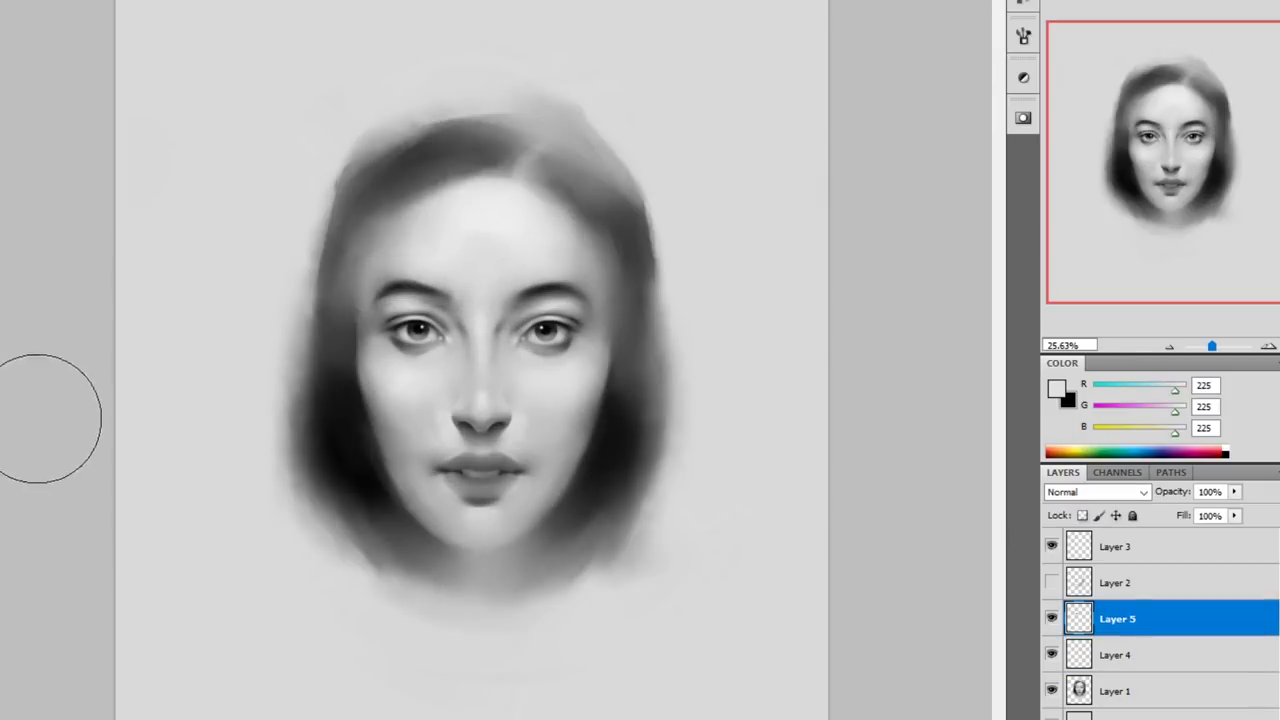
right_click(40, 418)
left_click(433, 292, "alt")
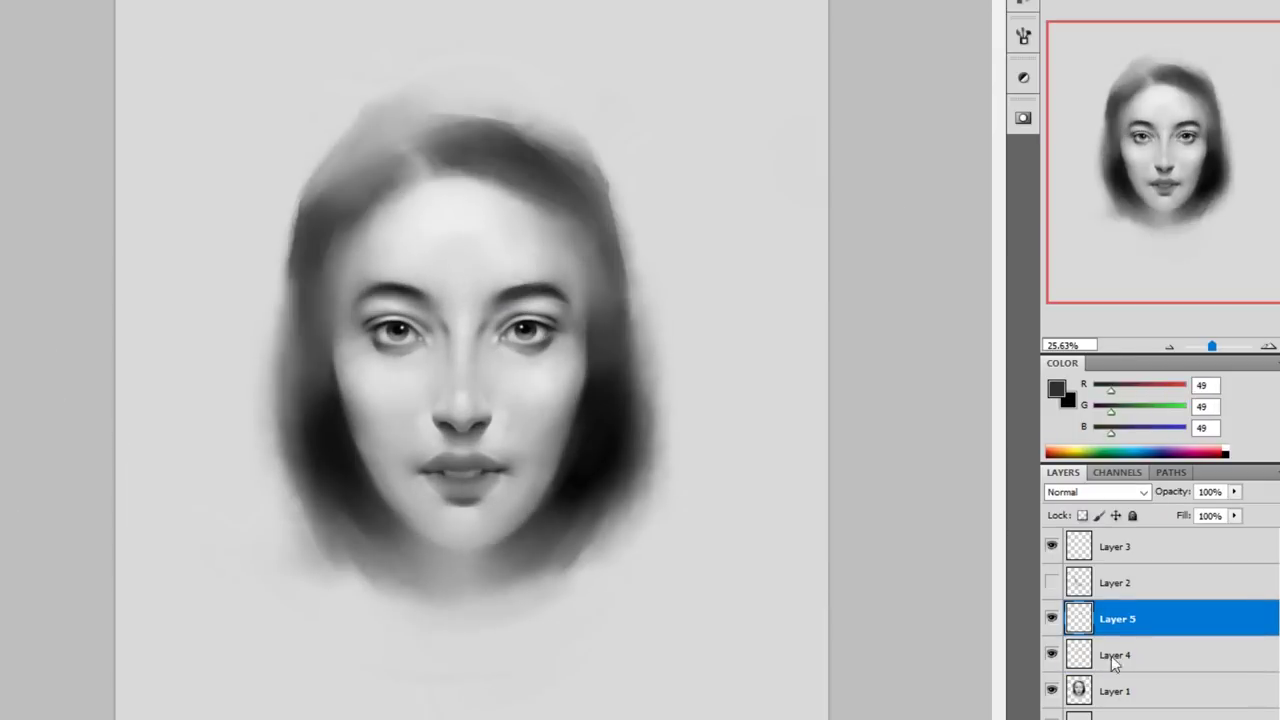
key("ctrl+e")
key("ctrl+e")
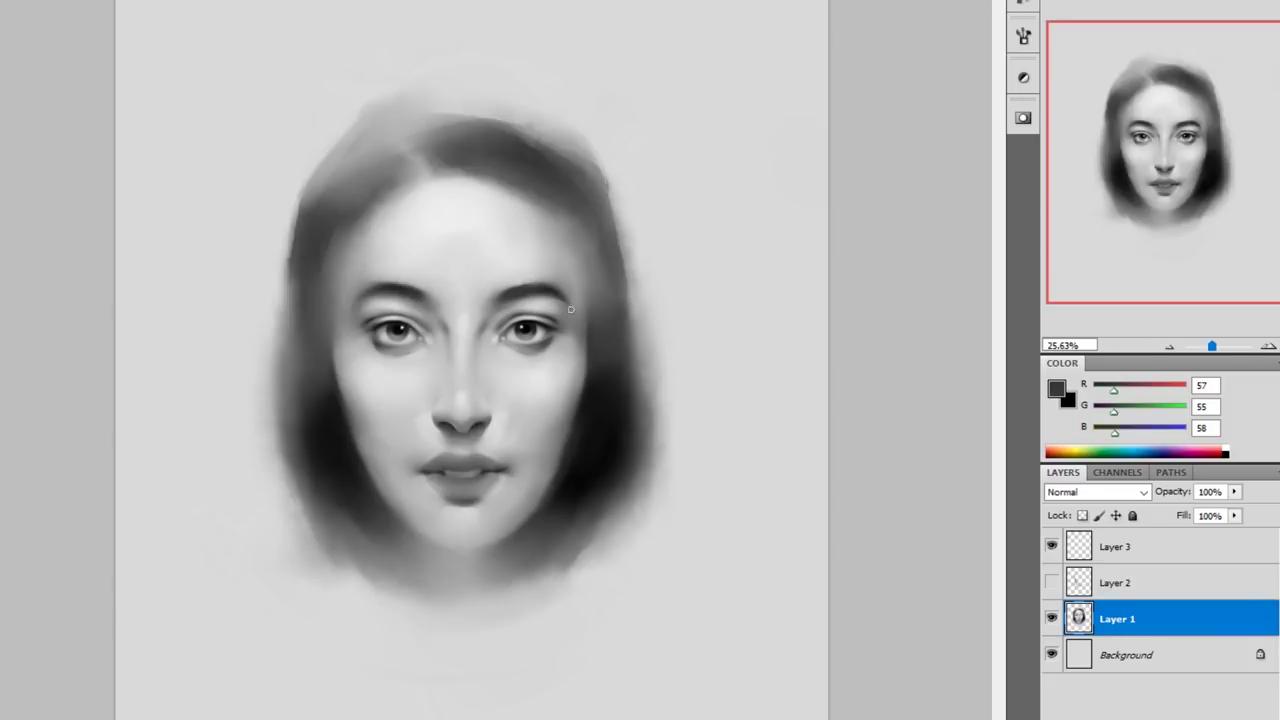
Trim the outer edges of the hair on both sides of the face by painting with a light background grey.
left_click(381, 285, "alt")
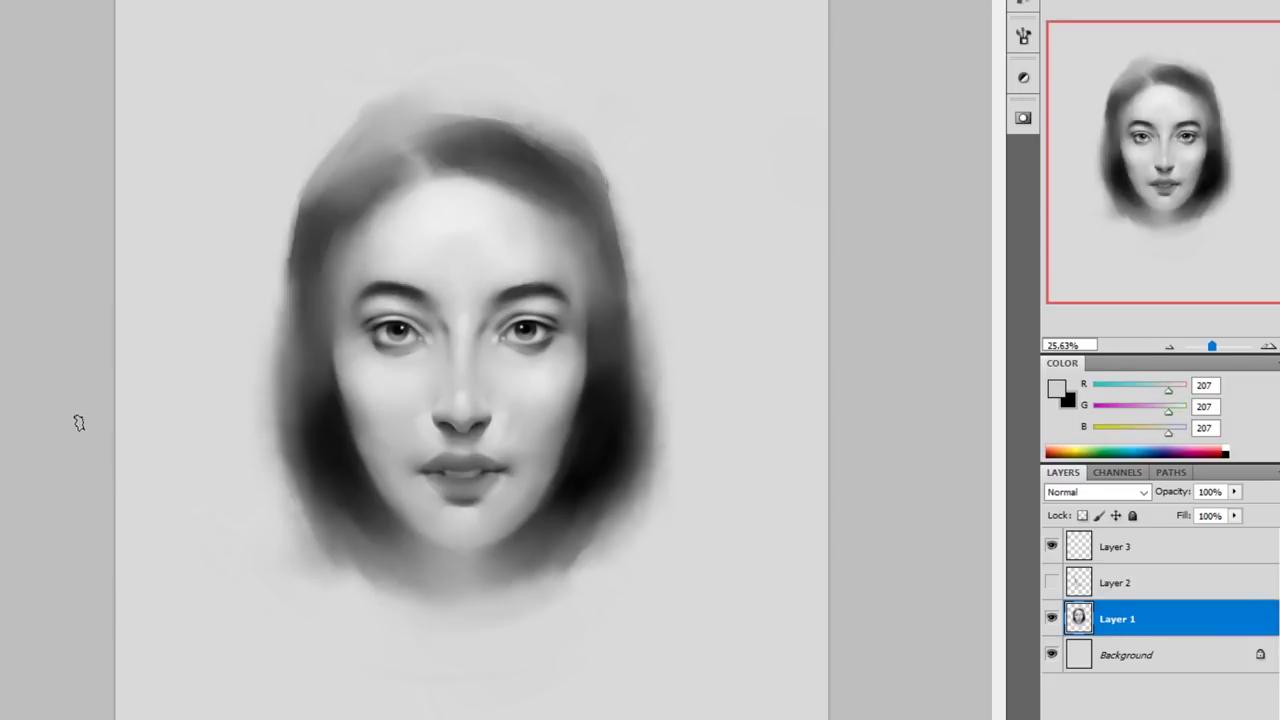
left_click(423, 434, "alt")
left_click_drag(290, 300, 300, 490)
left_click_drag(620, 290, 630, 560)
left_click(423, 457, "alt")
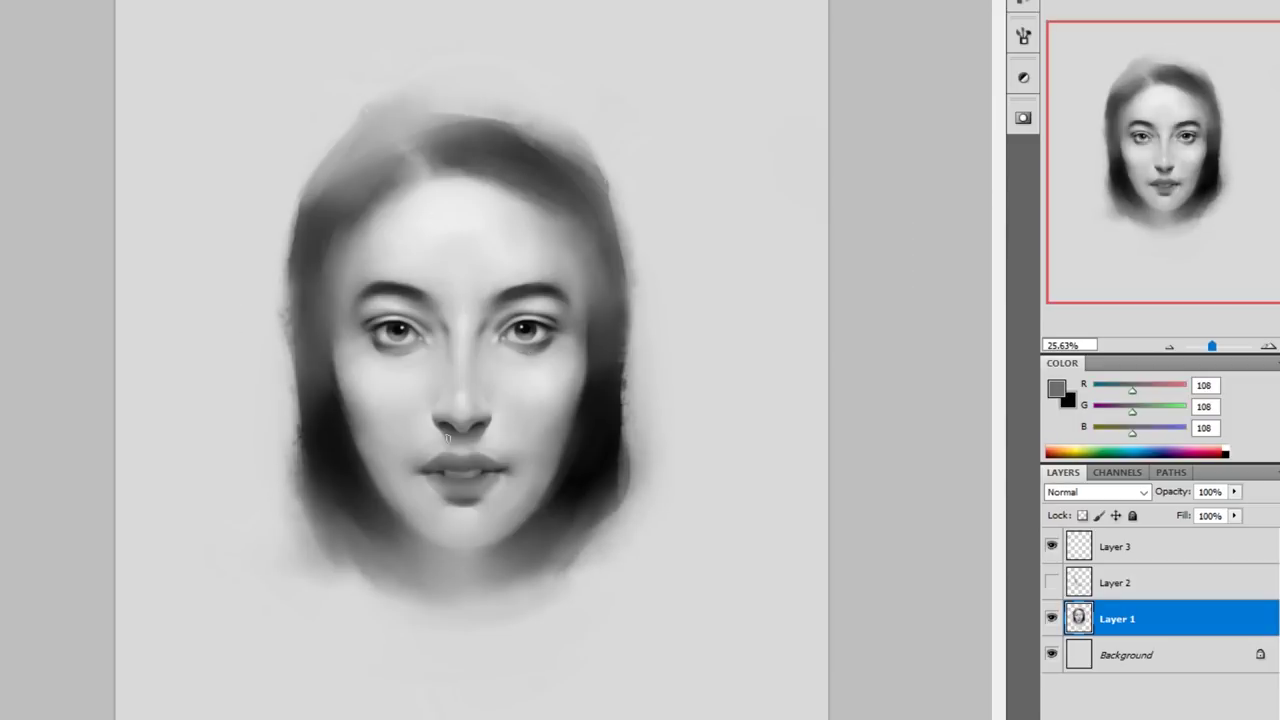
Refine the eyes and nose shading with dark greys sampled from the face.
left_click(391, 342, "alt")
scroll(391, 342, "up", 3)
left_click(301, 388, "alt")
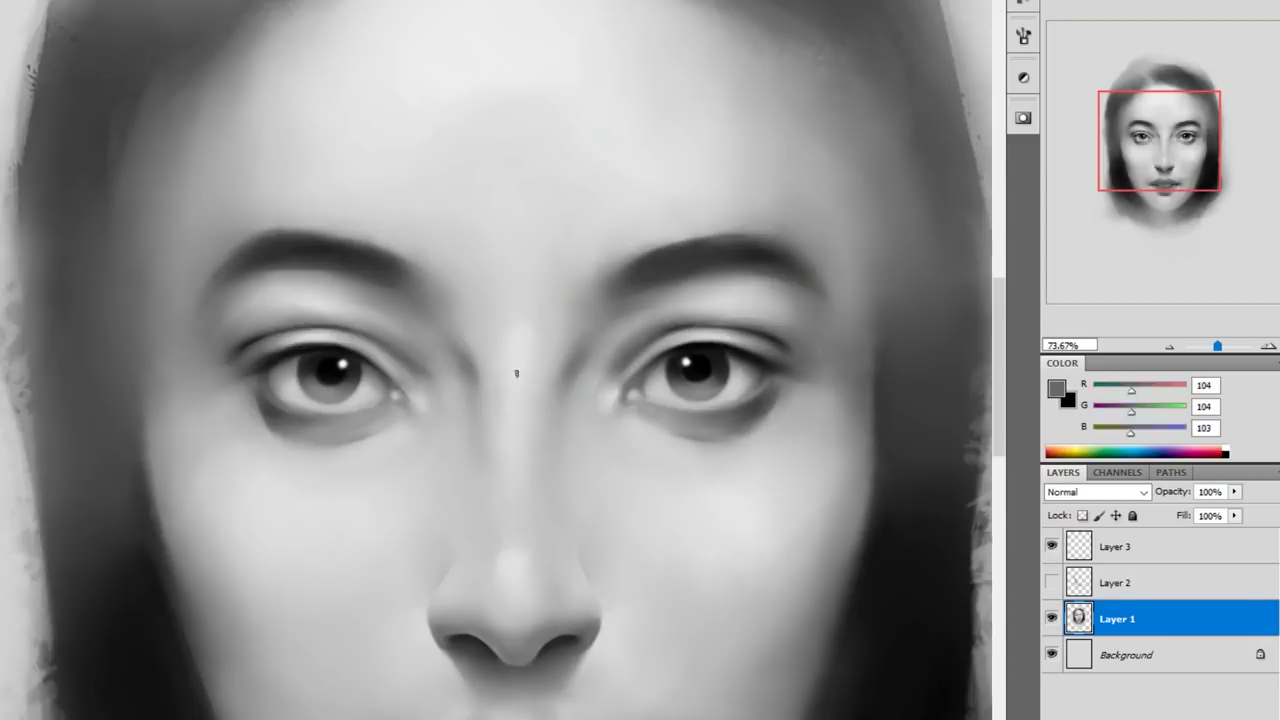
scroll(301, 388, "up", 1)
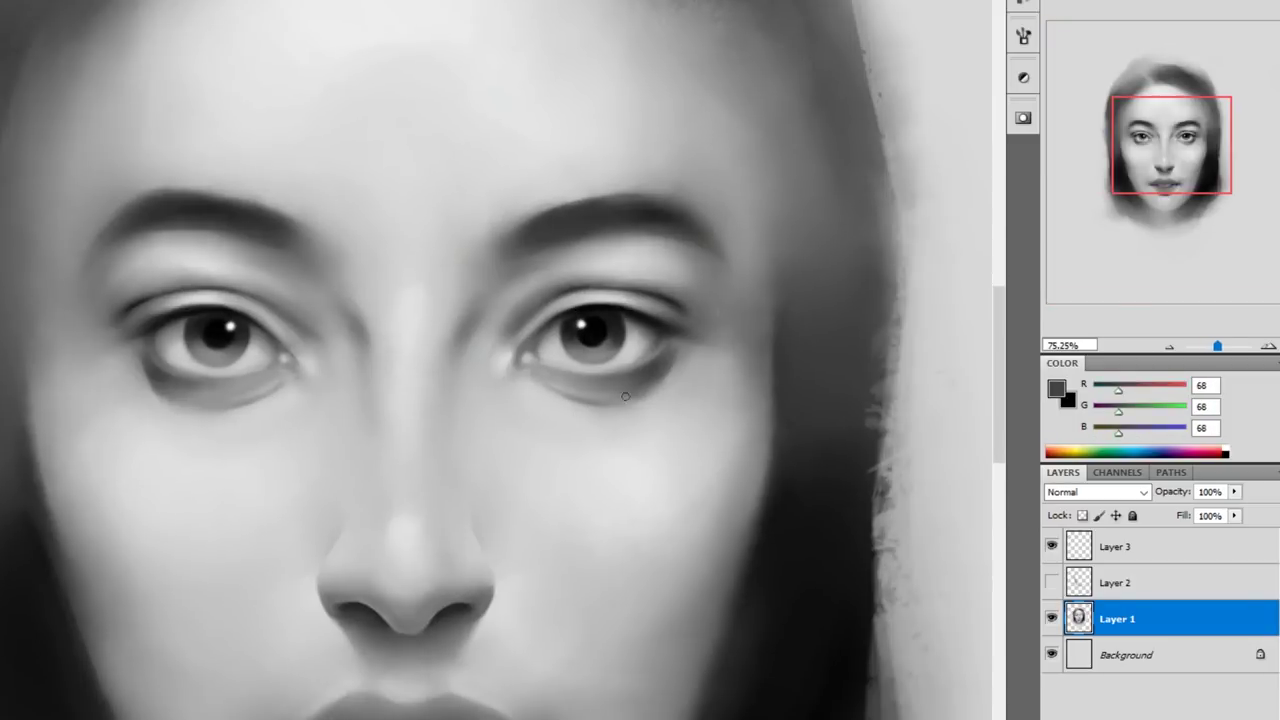
key("ctrl+0")
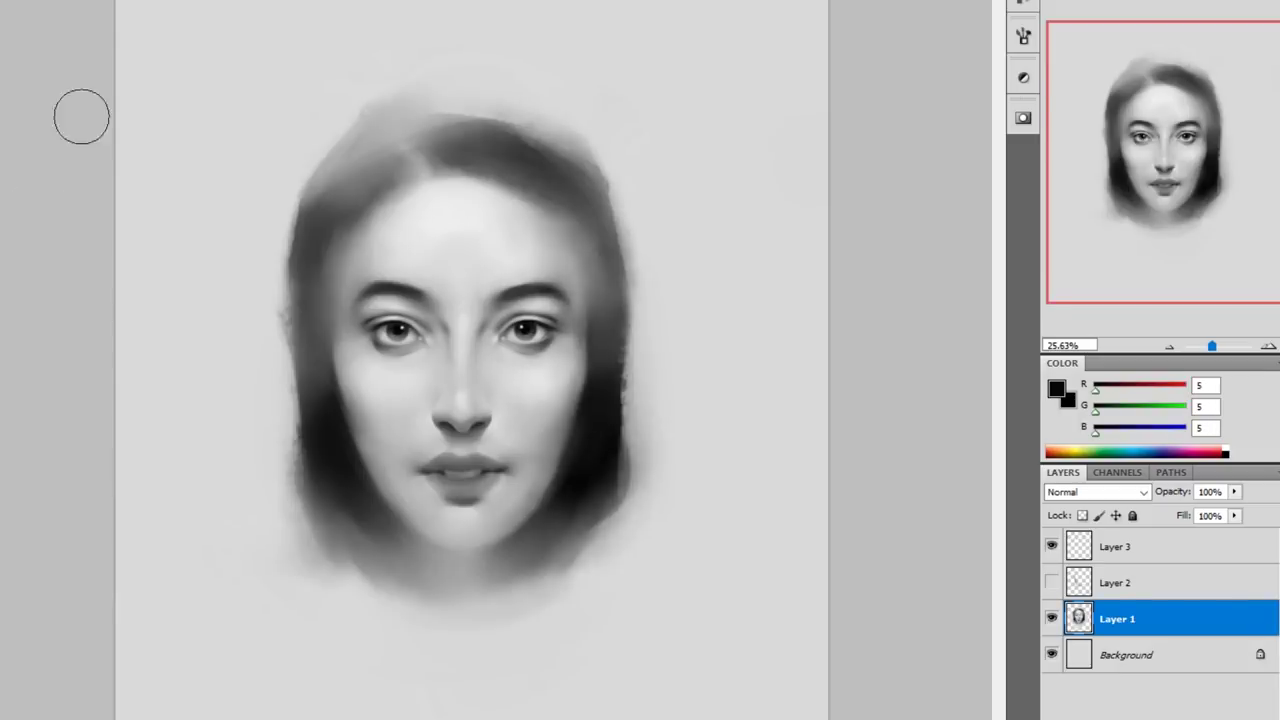
Soften the outer hair edges on both sides with a larger soft brush and sampled tones.
left_click_drag(292, 350, 288, 495)
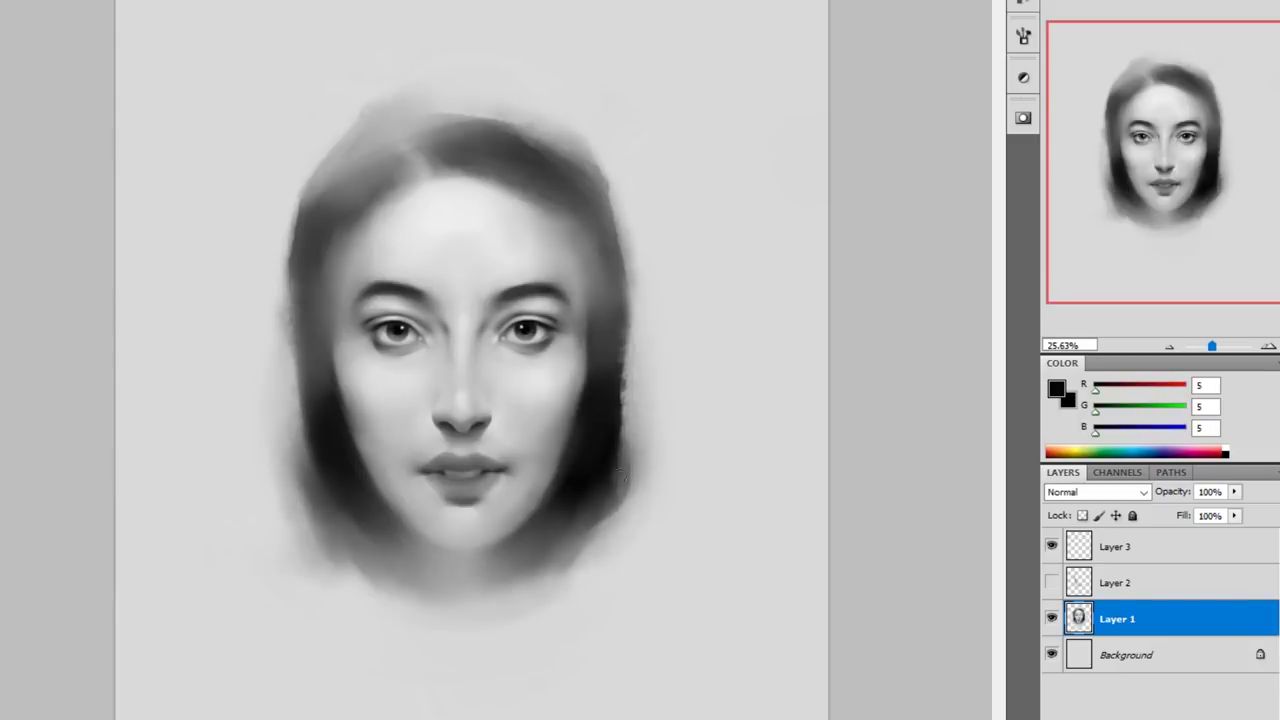
left_click_drag(620, 478, 614, 300)
left_click(423, 209, "alt")
left_click(550, 459, "alt")
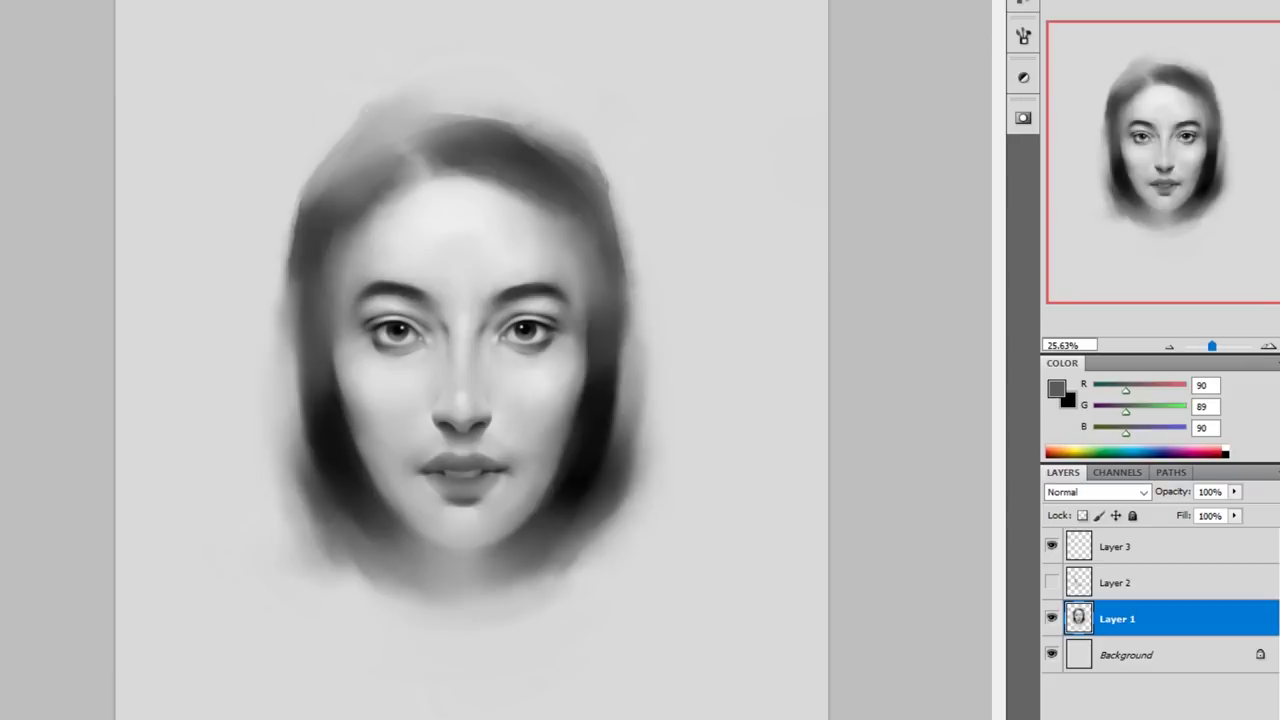
left_click(494, 448, "alt")
left_click(30, 283)
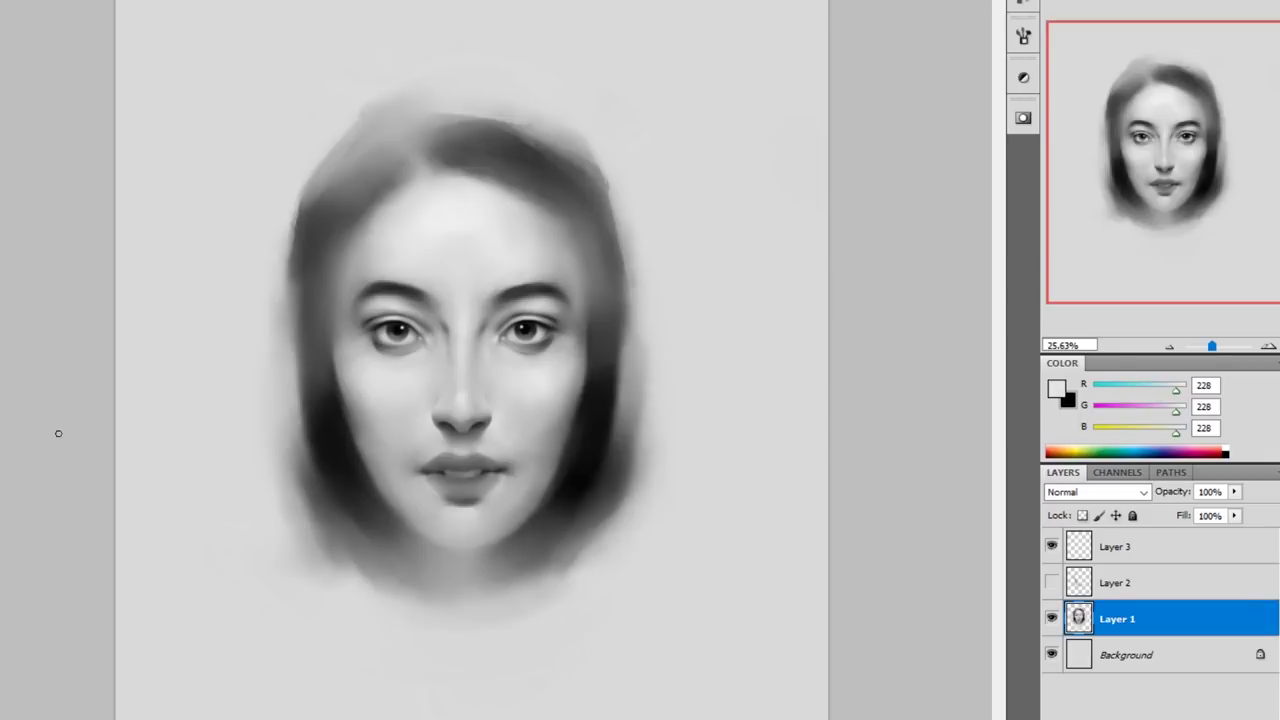
Widen the lower hair on both sides with soft strokes in a sampled dark grey.
left_click(470, 140, "alt")
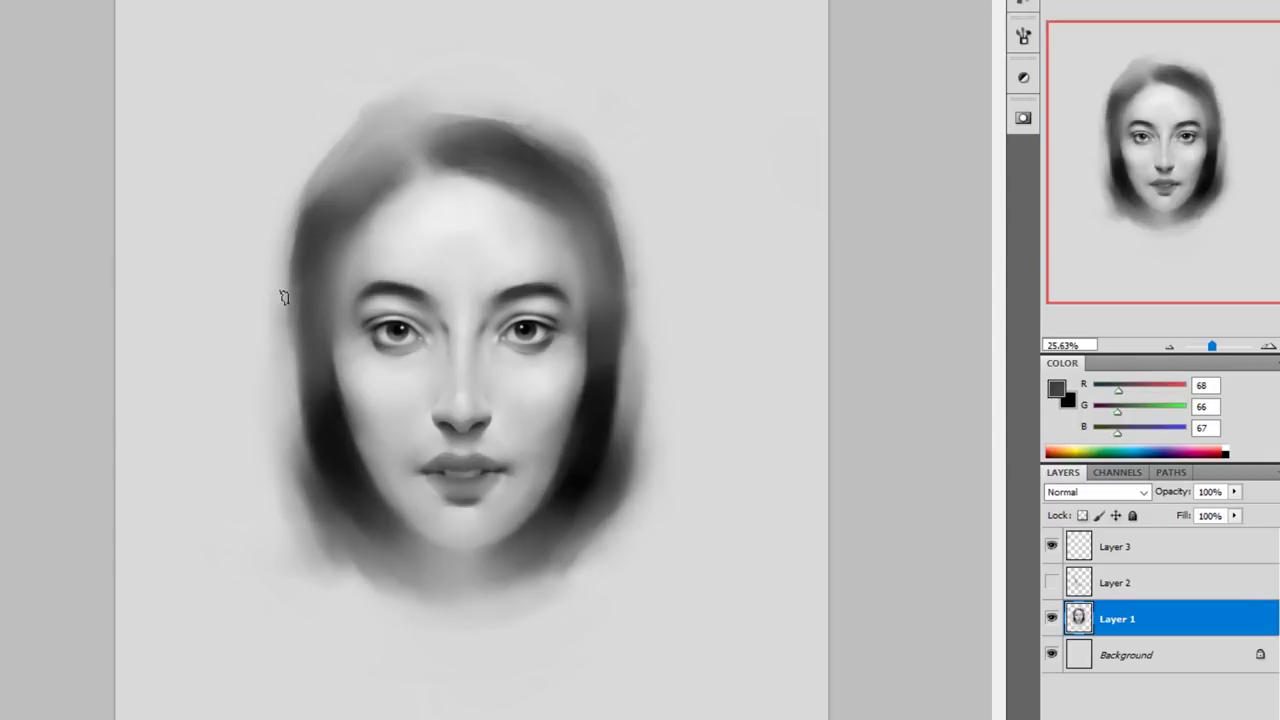
left_click_drag(310, 440, 300, 550)
left_click_drag(625, 425, 590, 530)
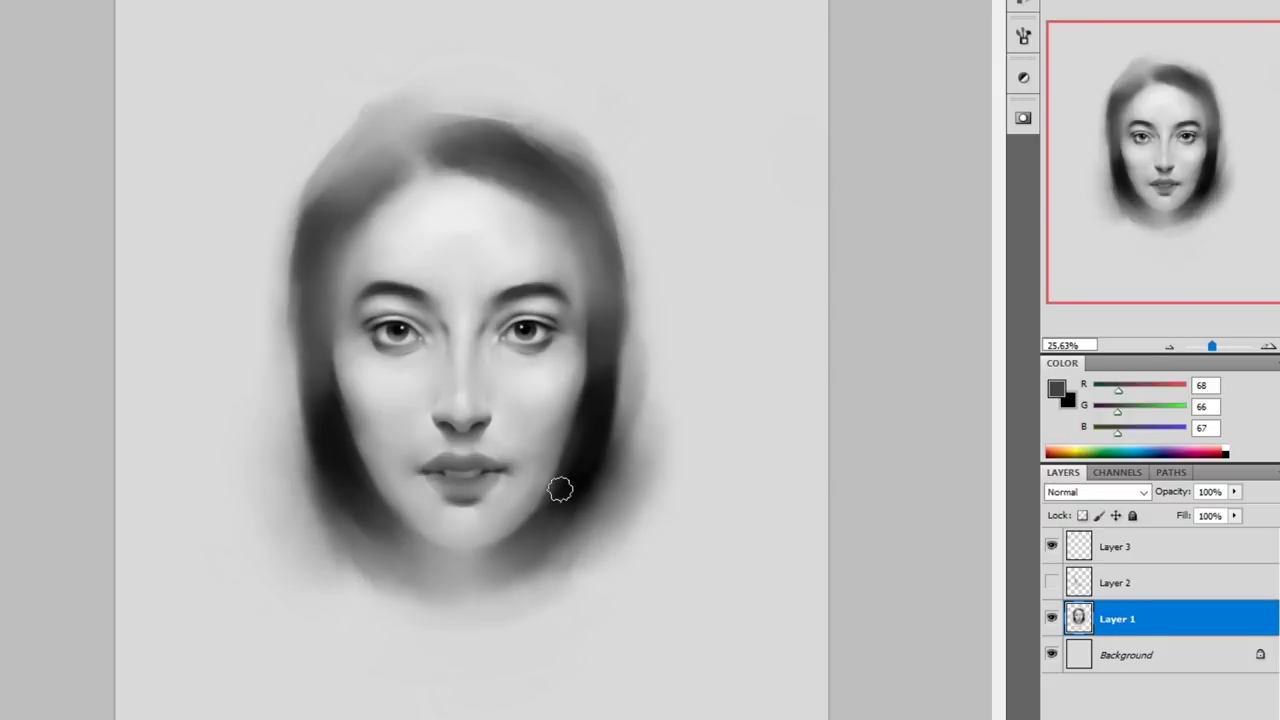
left_click(563, 298, "alt")
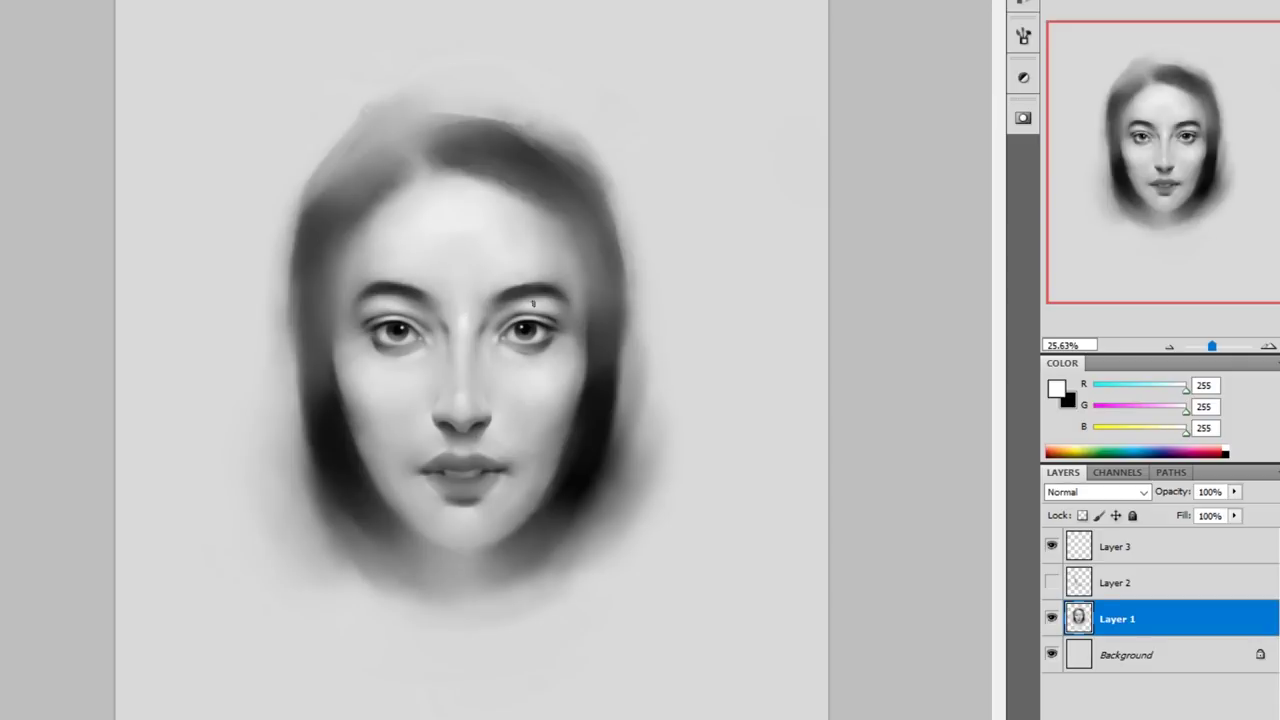
Add a new layer above Layer 1 in Darken mode and deepen the eyes with a near-black tone.
key("ctrl+plus")
key("ctrl+minus")
key("ctrl+shift+alt+n")
left_click(535, 340, "alt")
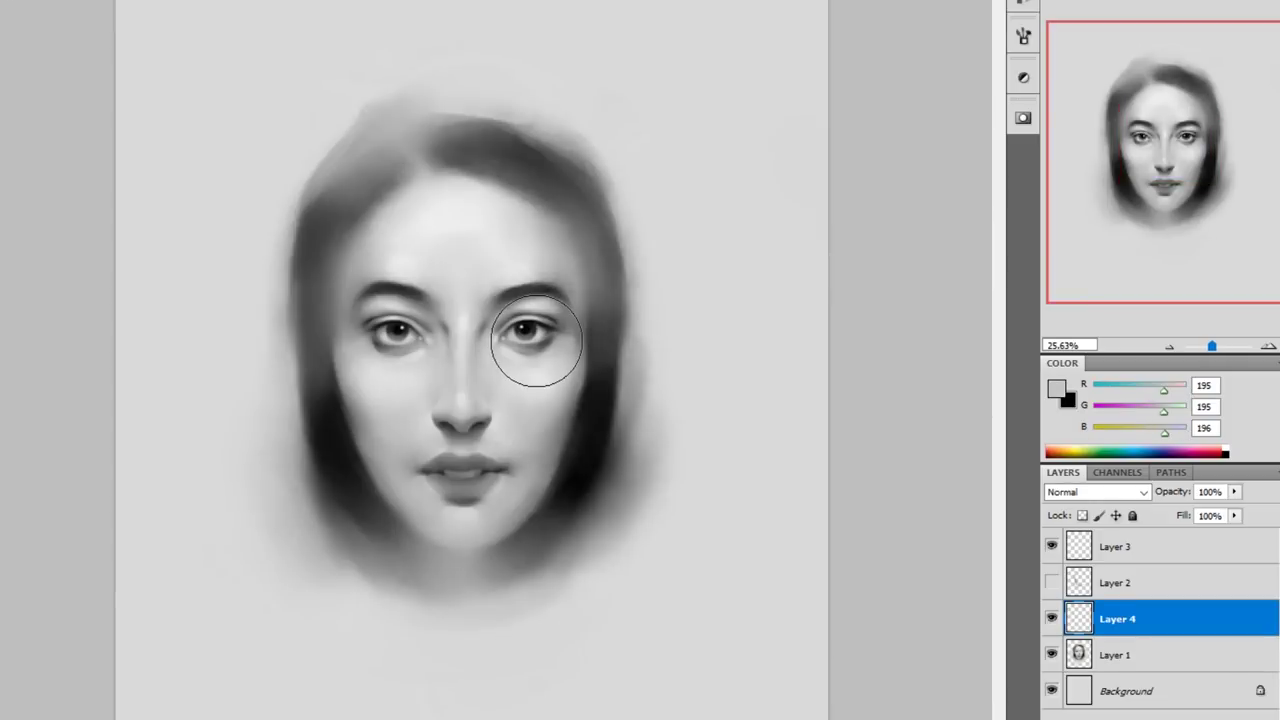
left_click(527, 332, "alt")
key("ctrl+plus")
key("shift+alt+k")
key("ctrl+minus")
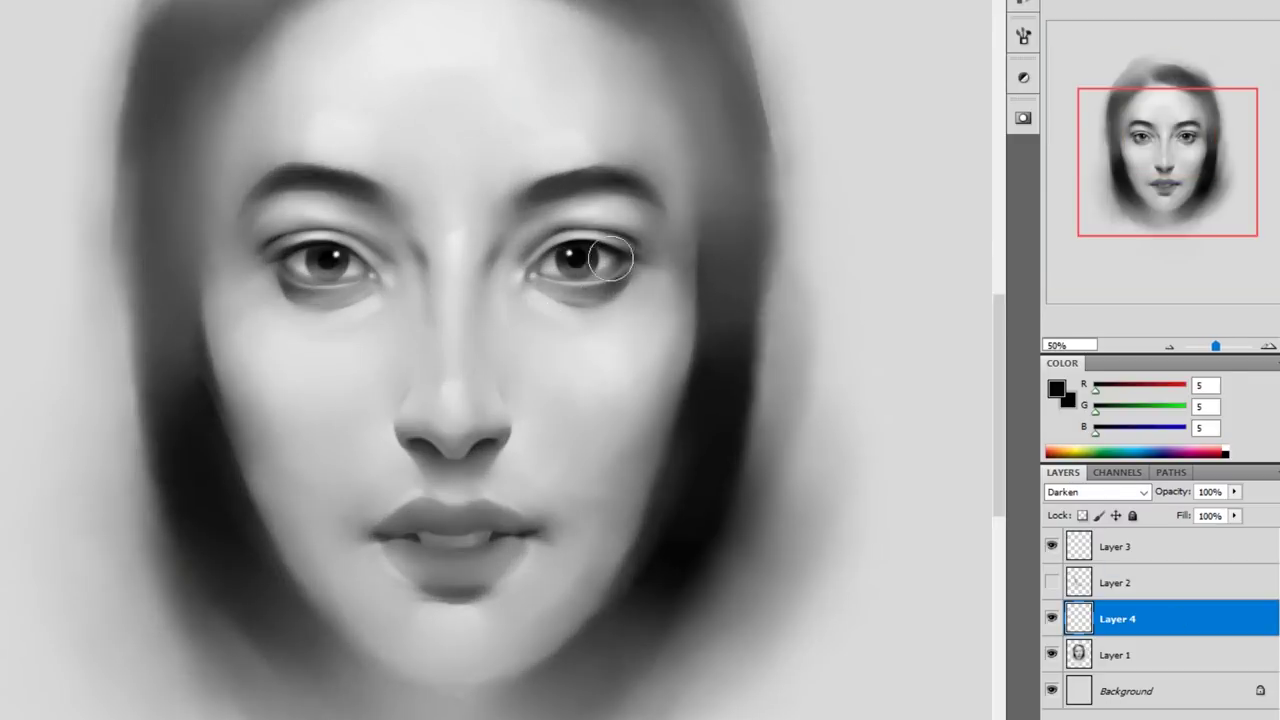
Reshape the portrait on Layer 1 with the Liquify filter and apply the result.
key("ctrl+0")
left_click(1150, 655)
key("ctrl+shift+x")
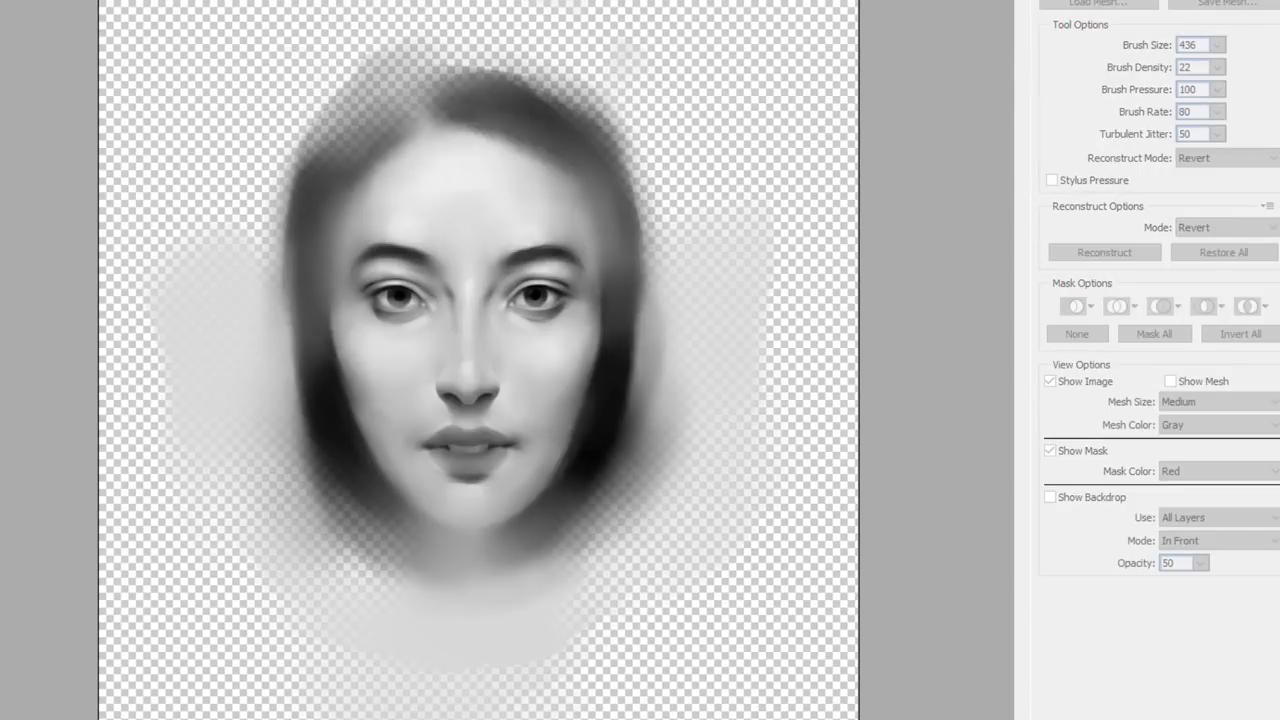
key("Return")
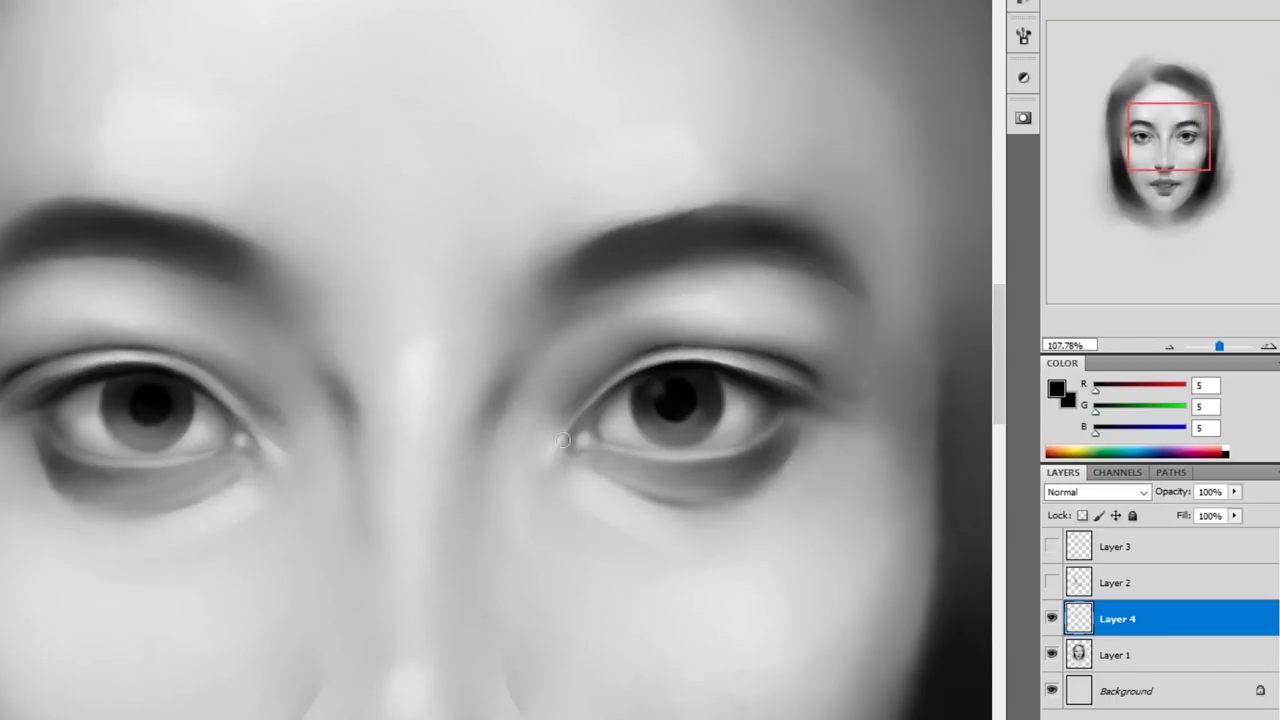
Touch up the face with sampled tones and repaint the pupils on a new top layer.
right_click(460, 347)
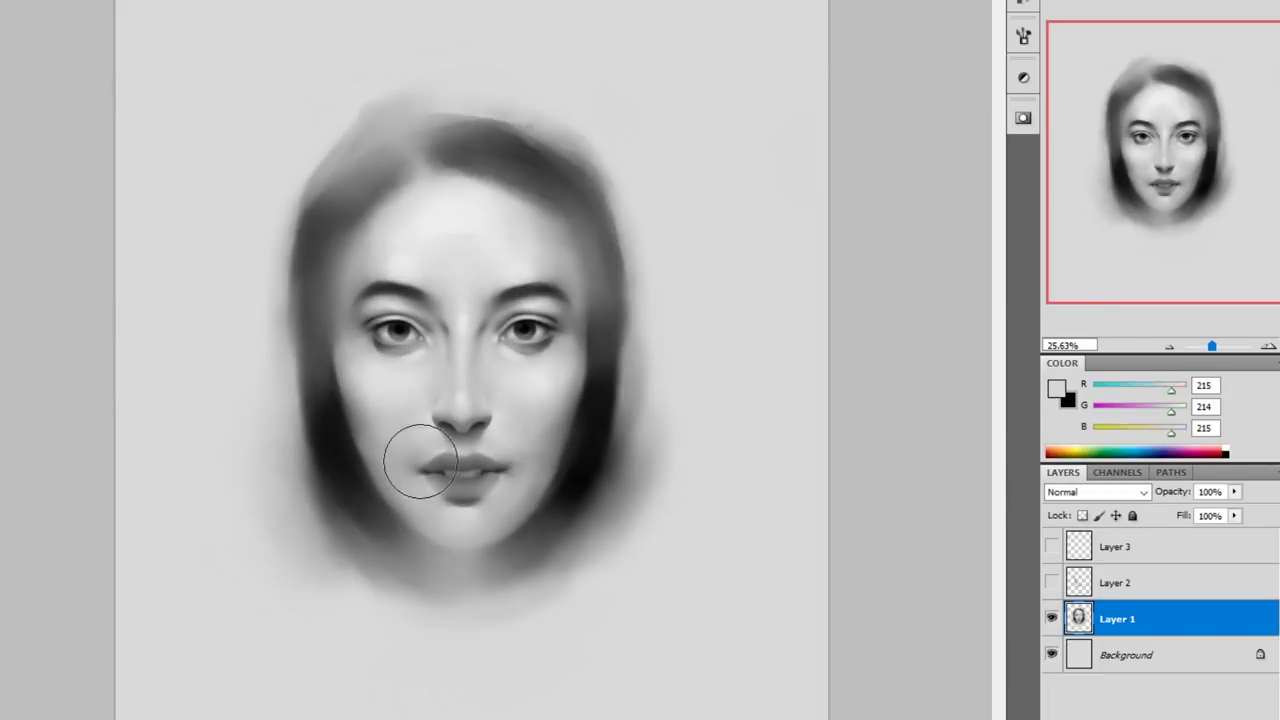
left_click(440, 470, "alt")
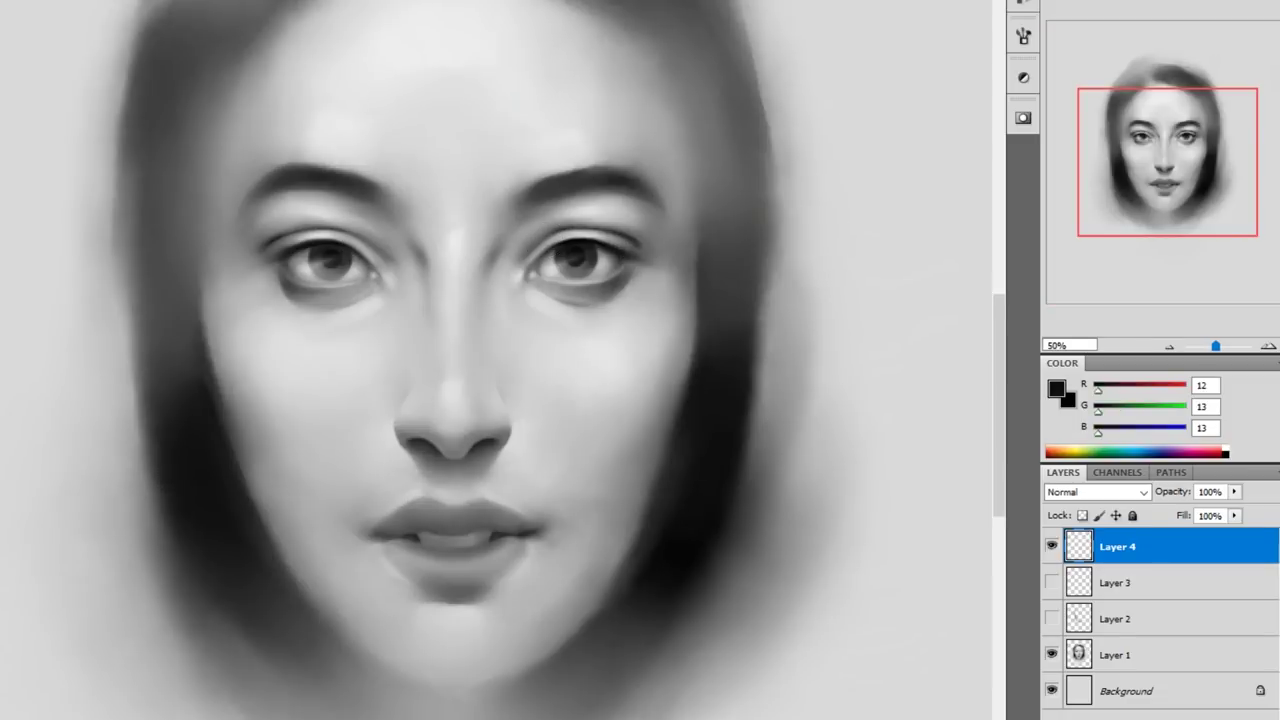
left_click(362, 283, "ctrl")
key("ctrl+shift+alt+n")
left_click(369, 179, "alt")
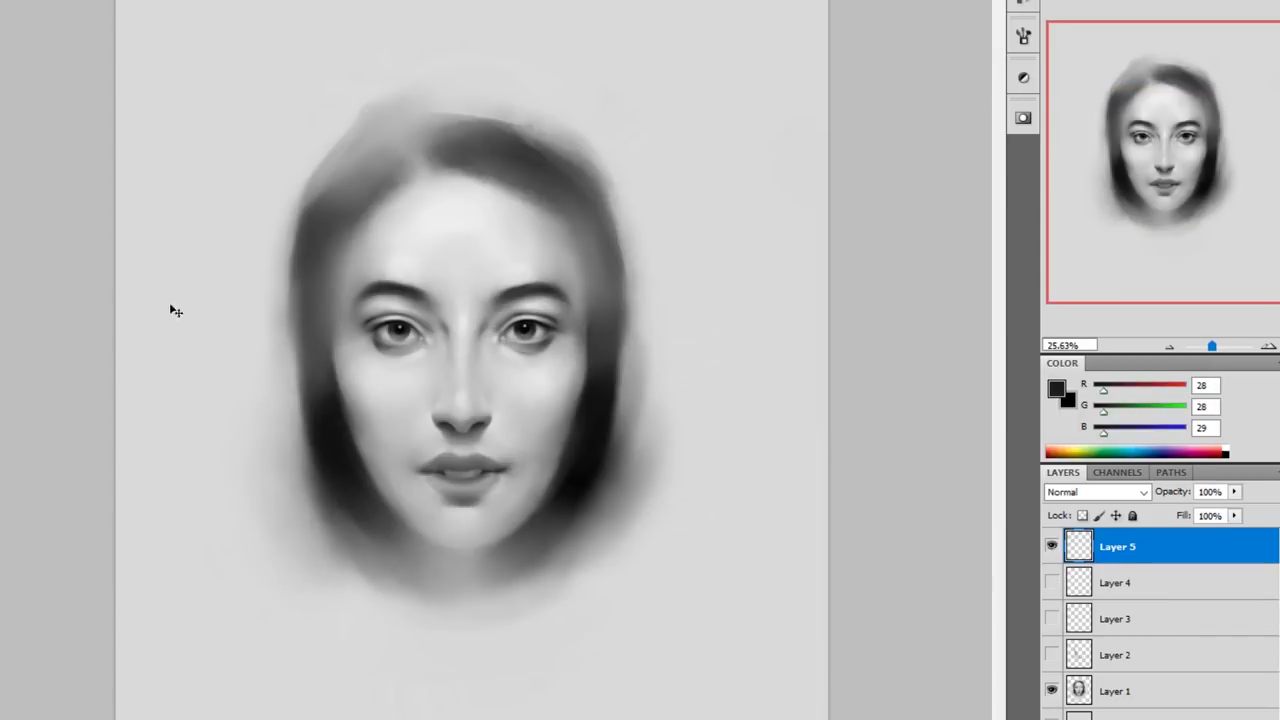
Paint light skin touches around the eyes on a new layer above Layer 1 and merge it down.
left_click(615, 392, "ctrl")
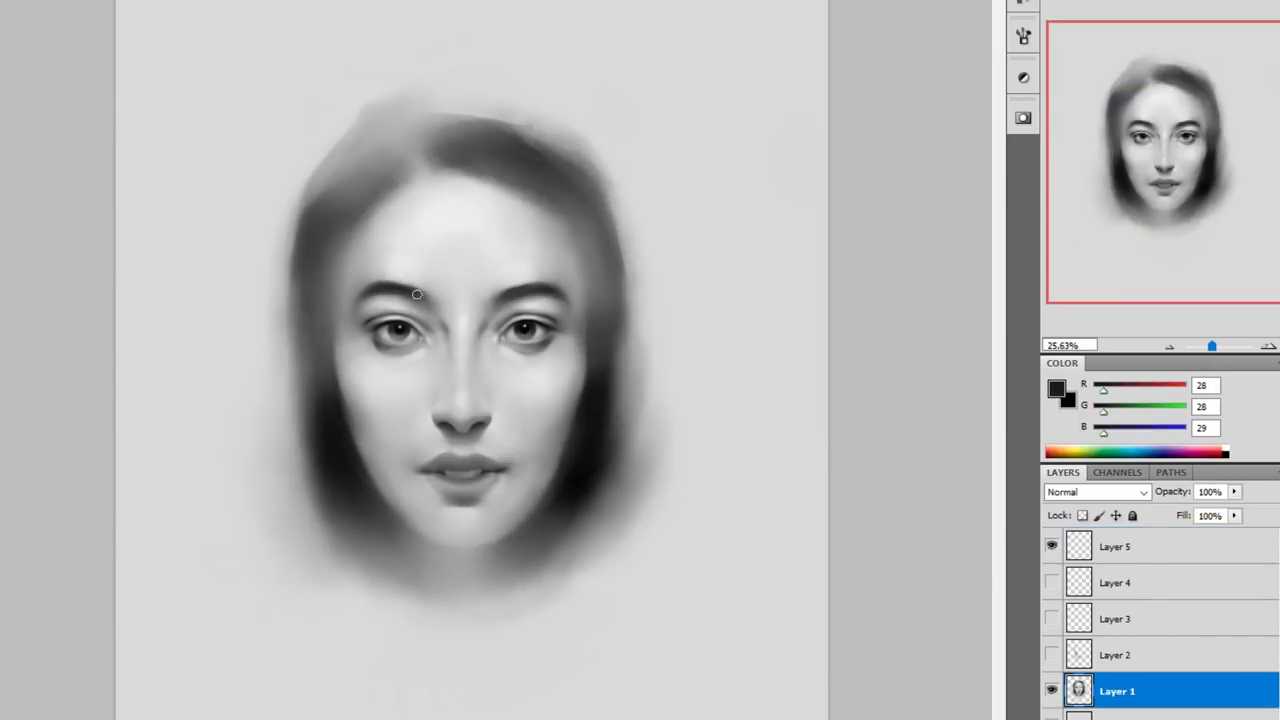
left_click(506, 252, "alt")
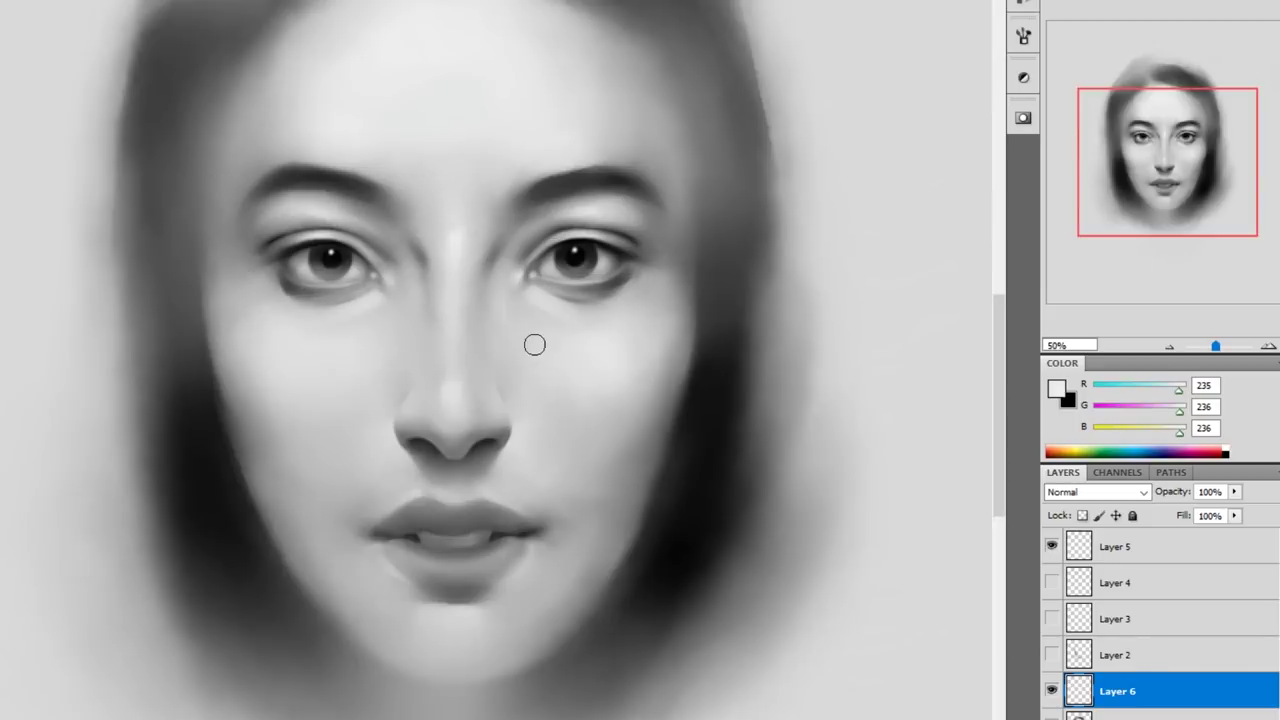
key("ctrl+e")
key("ctrl+0")
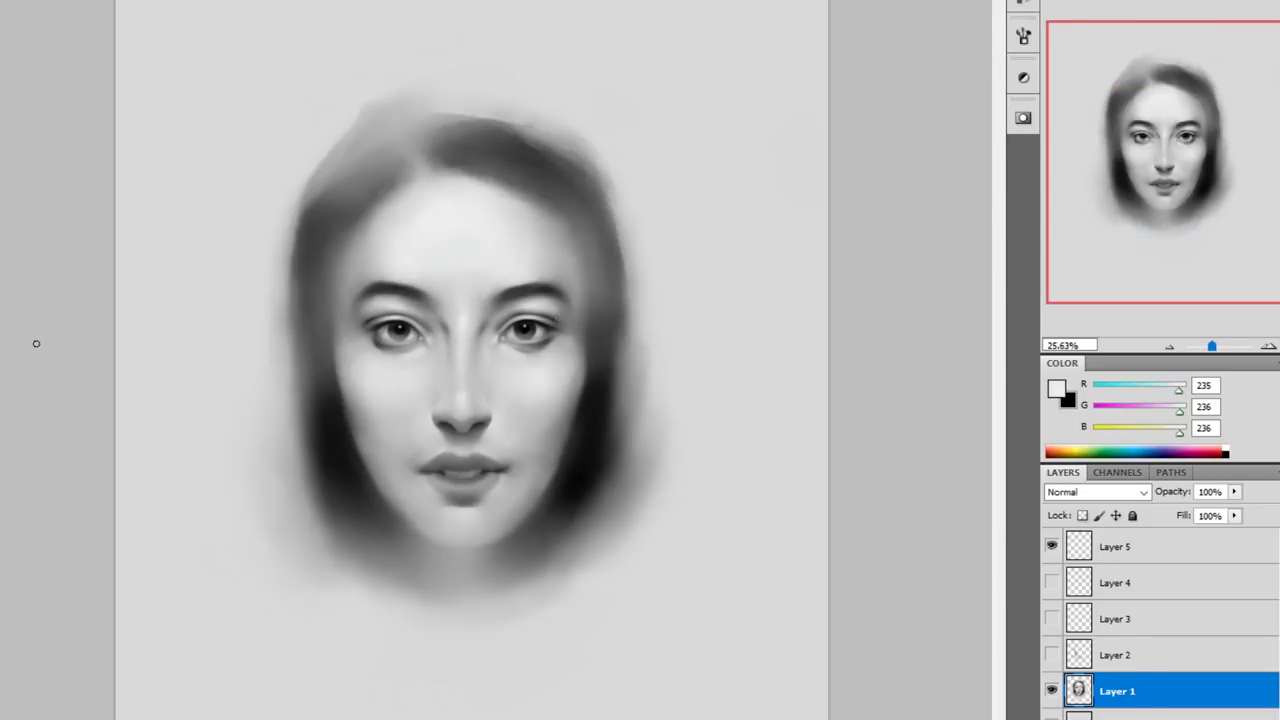
Darken and extend the outer edge of the hair on the left side of the portrait with near-black strokes.
left_click(468, 392, "alt")
key("x")
left_click_drag(296, 256, 306, 414)
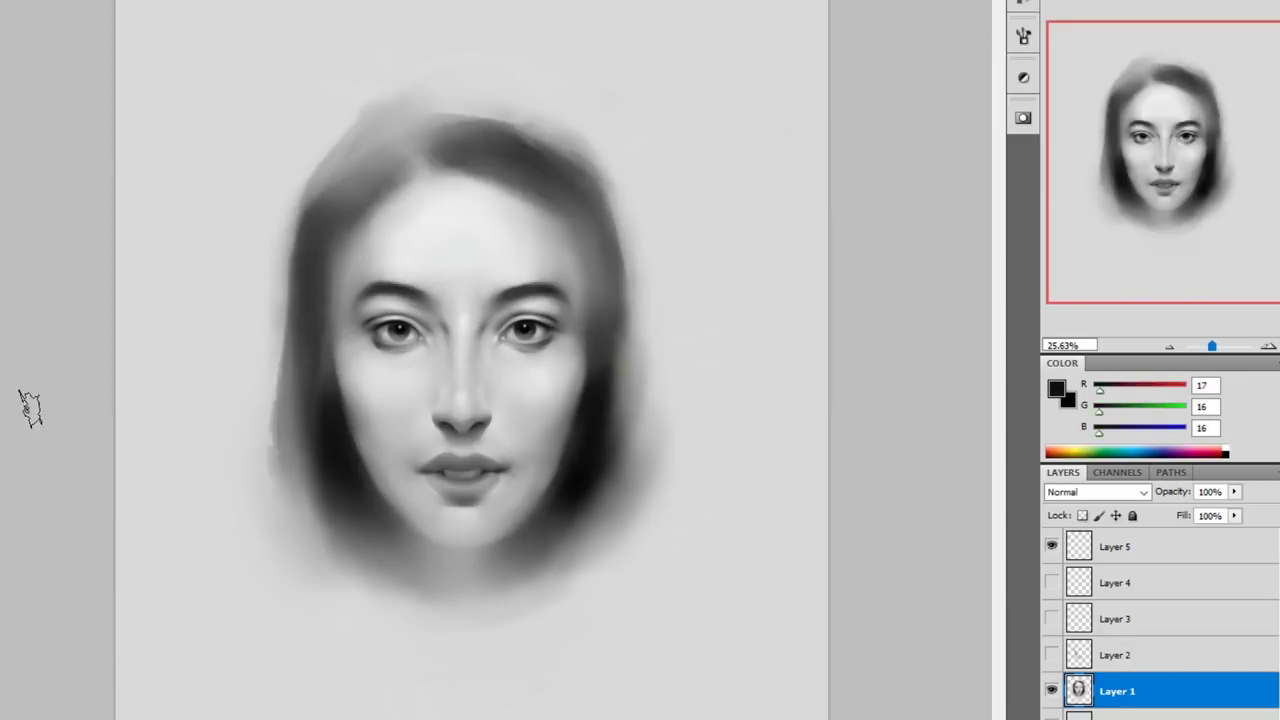
left_click_drag(286, 260, 300, 420)
left_click_drag(340, 180, 370, 270)
key("ctrl+u")
key("Escape")
Paint hair strands from the parting down the left side of the head in alternating dark and light greys.
left_click_drag(320, 140, 360, 240)
left_click(700, 300, "alt")
key("x")
left_click_drag(401, 132, 374, 100)
key("Return")
left_click(330, 260, "alt")
left_click_drag(330, 250, 340, 340)
left_click_drag(280, 230, 280, 470)
Build up the hair across the crown with tones sampled from the existing hair.
left_click(403, 153, "alt")
left_click(316, 175, "alt")
left_click(423, 120, "alt")
left_click(566, 225, "alt")
left_click(437, 114, "alt")
left_click_drag(437, 114, 530, 120)
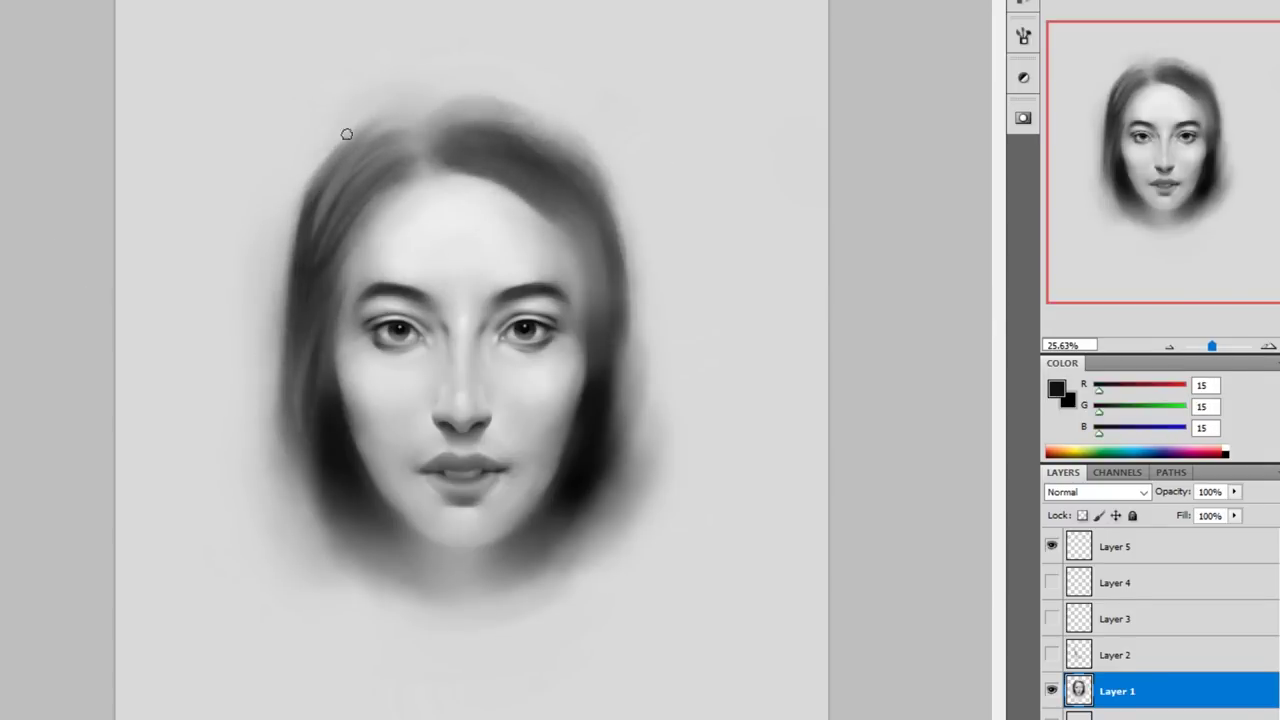
Paint a lighter grey strand through the hair along the hairline, just right of the parting.
left_click(470, 215, "alt")
left_click_drag(530, 170, 462, 156)
left_click(550, 497, "alt")
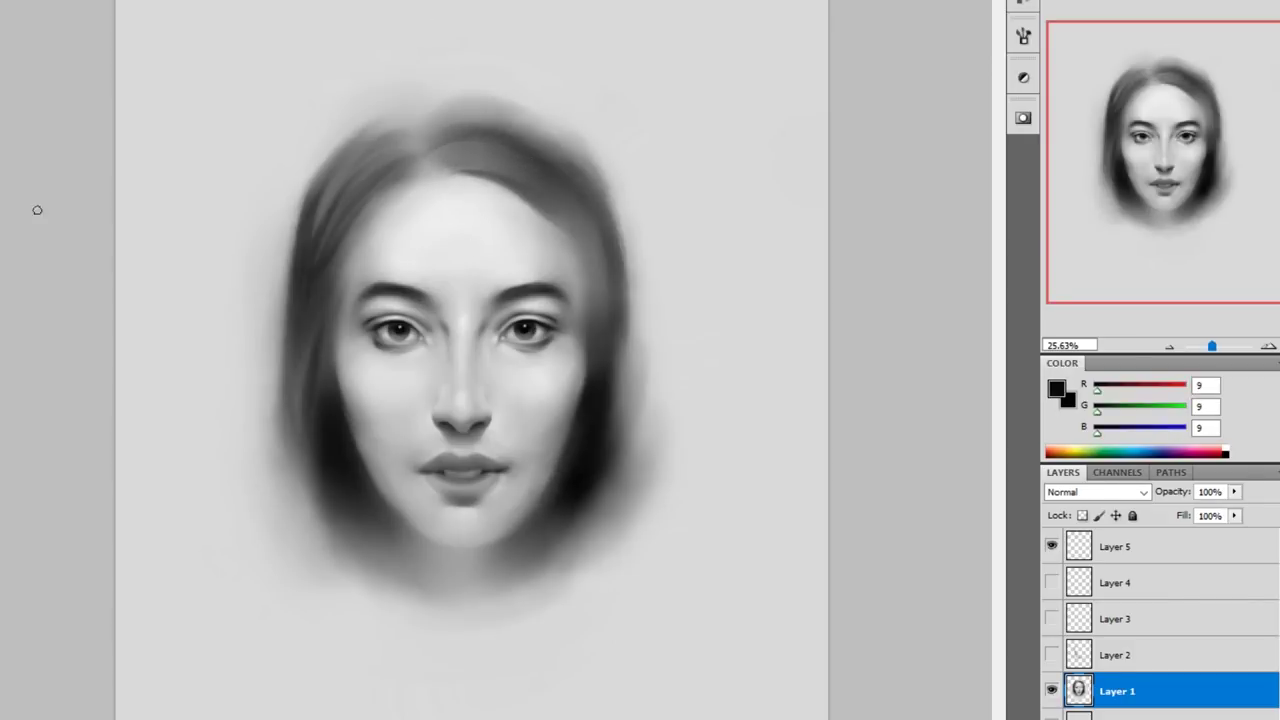
Block in the ear beside the face on the right side of the portrait in mid-grey tones.
left_click(612, 336, "alt")
left_click_drag(606, 328, 596, 414)
left_click(576, 297, "alt")
left_click(574, 297, "alt")
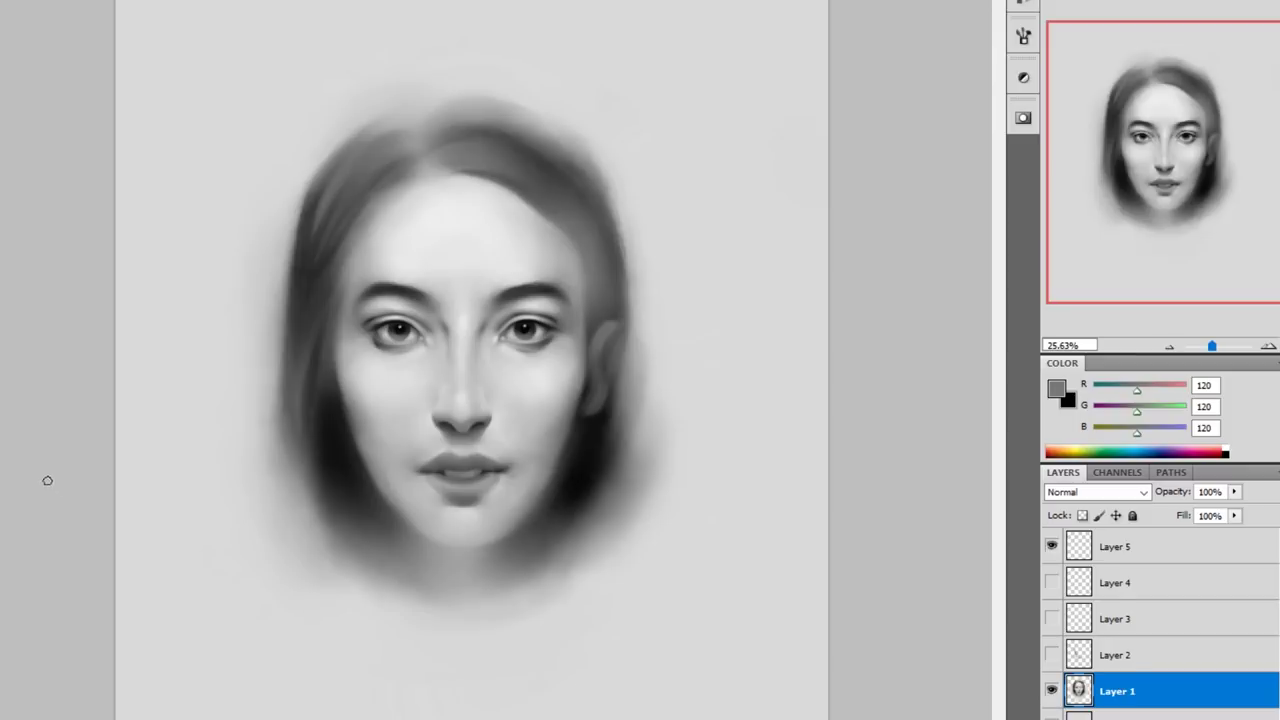
left_click(608, 355, "alt")
Choose a different brush and paint fine alternating strands in the hair right of the parting.
right_click(486, 209)
double_click(509, 371)
left_click(487, 133, "alt")
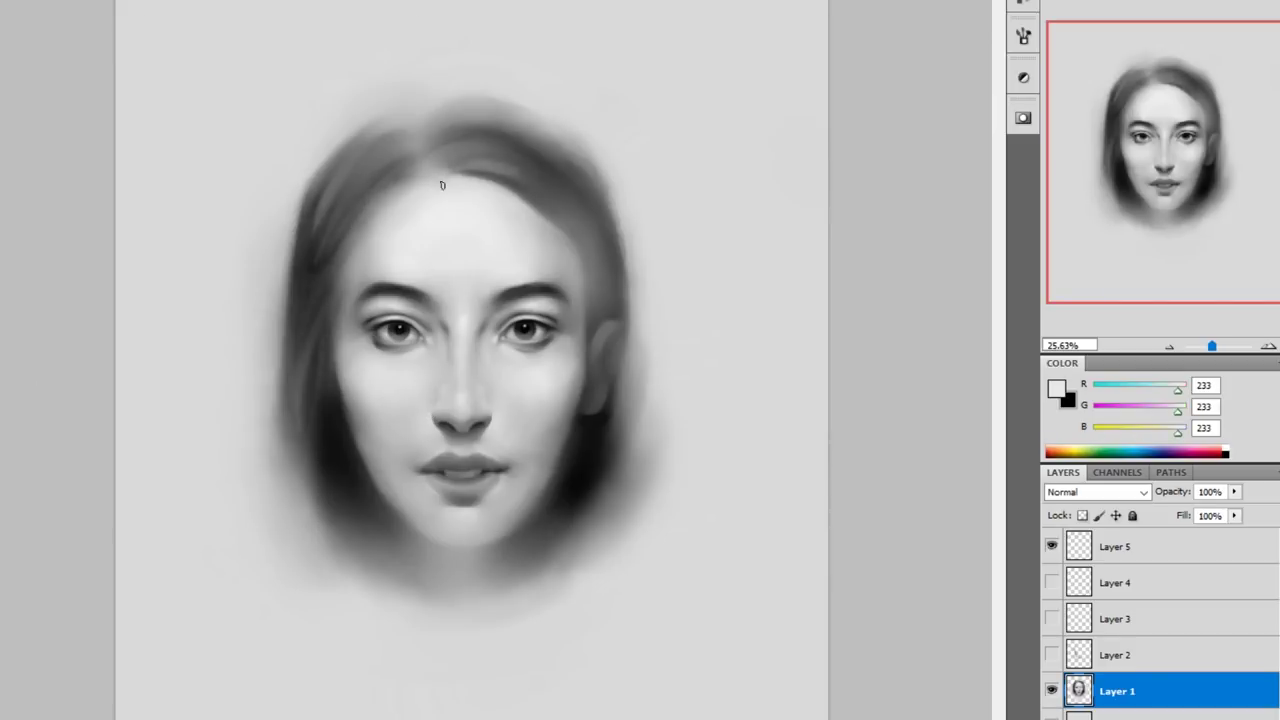
left_click(486, 126, "alt")
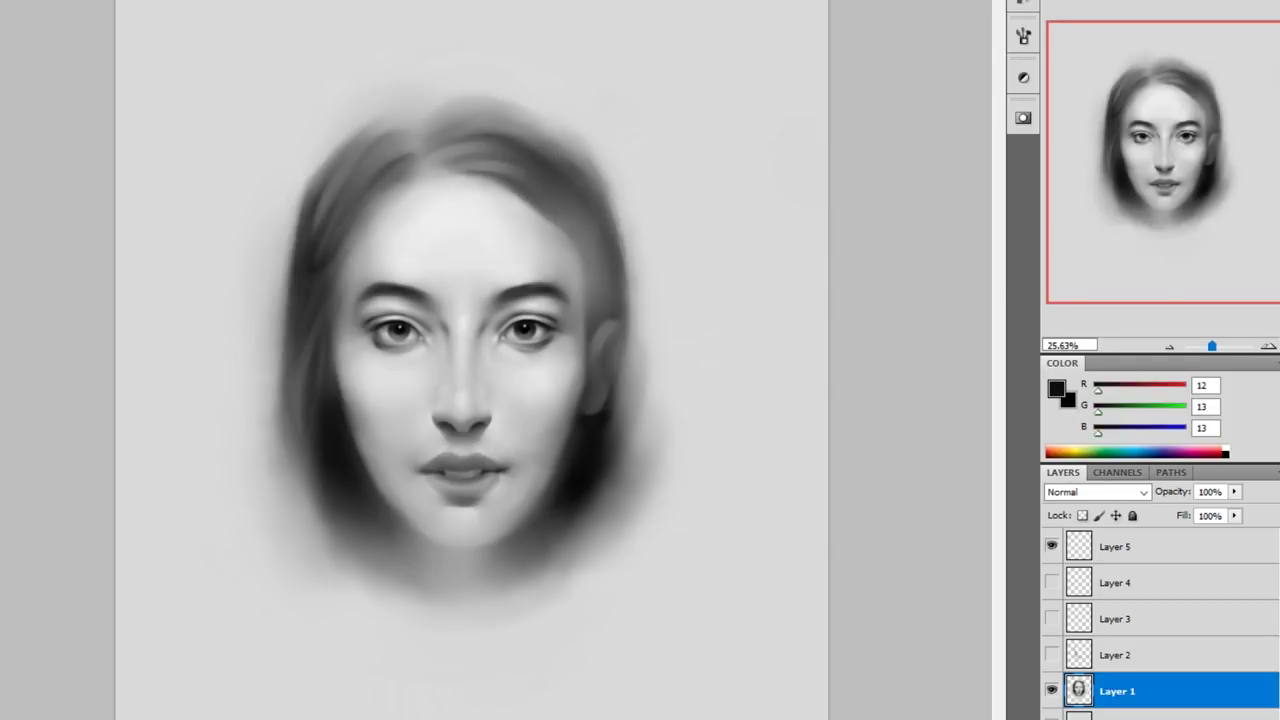
Refine the hairline around the forehead, alternating sampled light skin tones and dark hair tones.
left_click(443, 189, "alt")
left_click(371, 129, "alt")
left_click(474, 148, "alt")
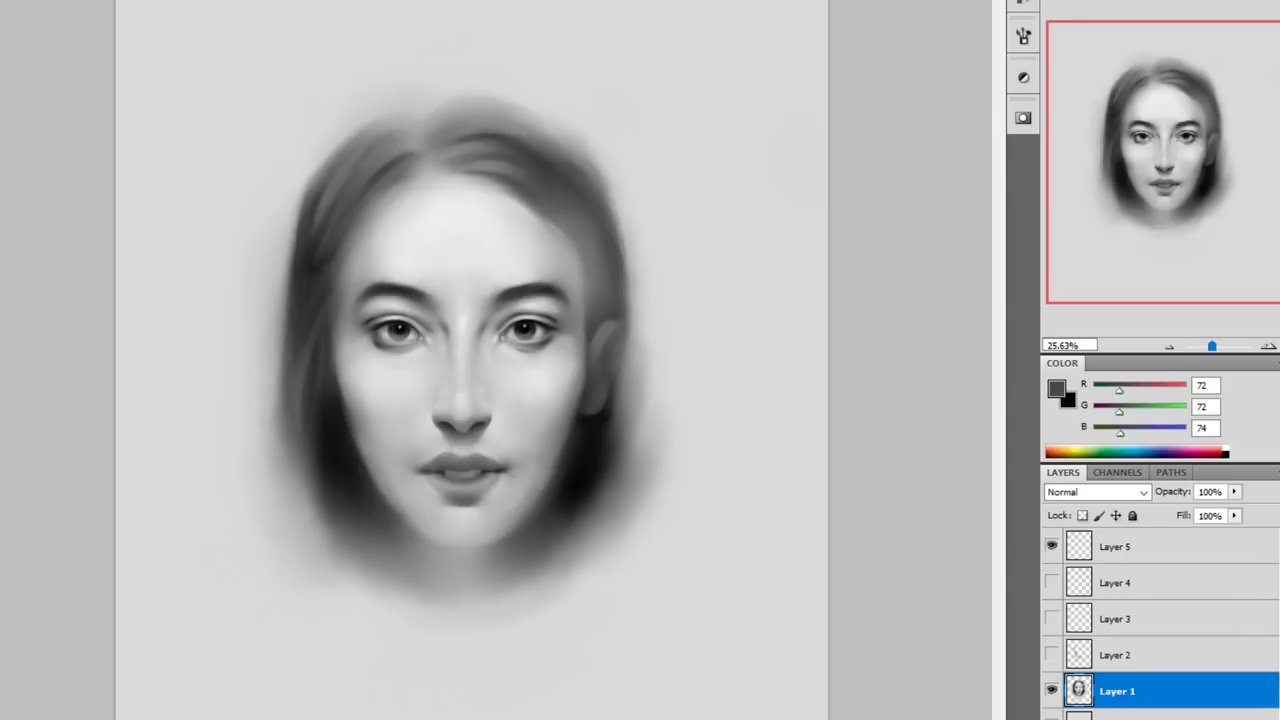
left_click(381, 175, "alt")
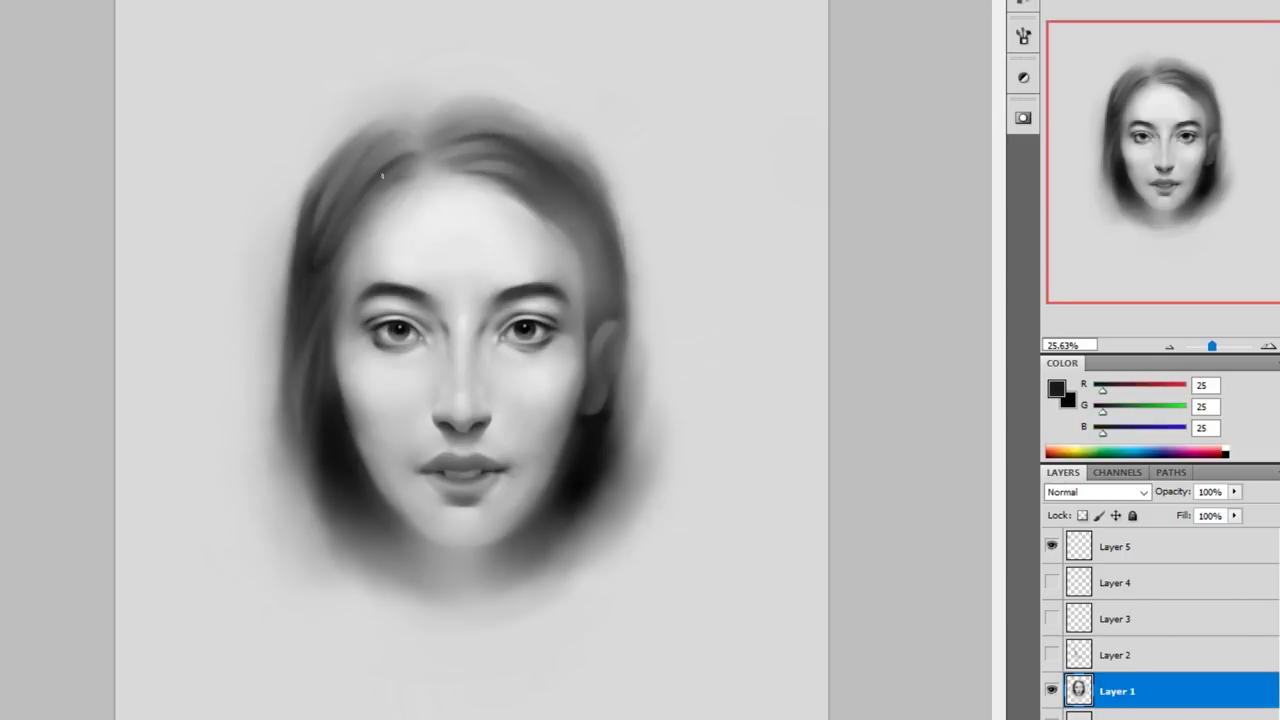
left_click(474, 214, "alt")
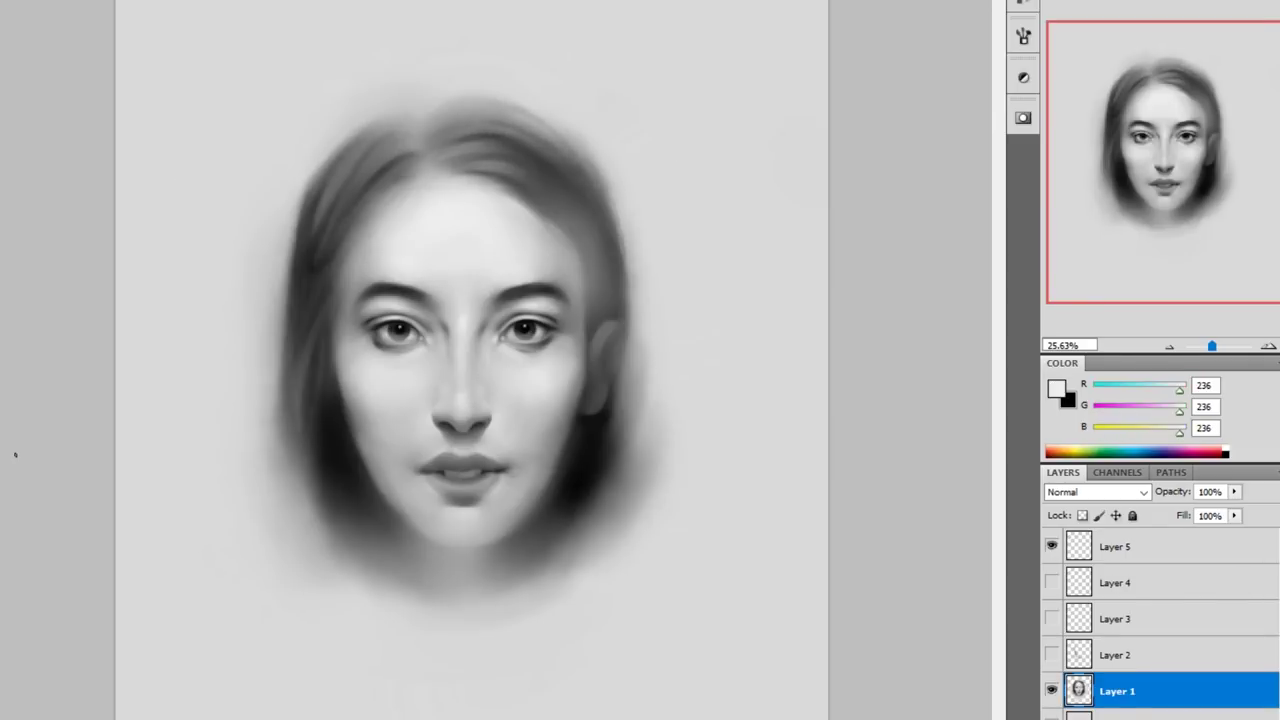
Darken the hair and define its crown, flipping the canvas horizontally to refine the outer edges before flipping it back.
key("ctrl+alt+b")
key("Escape")
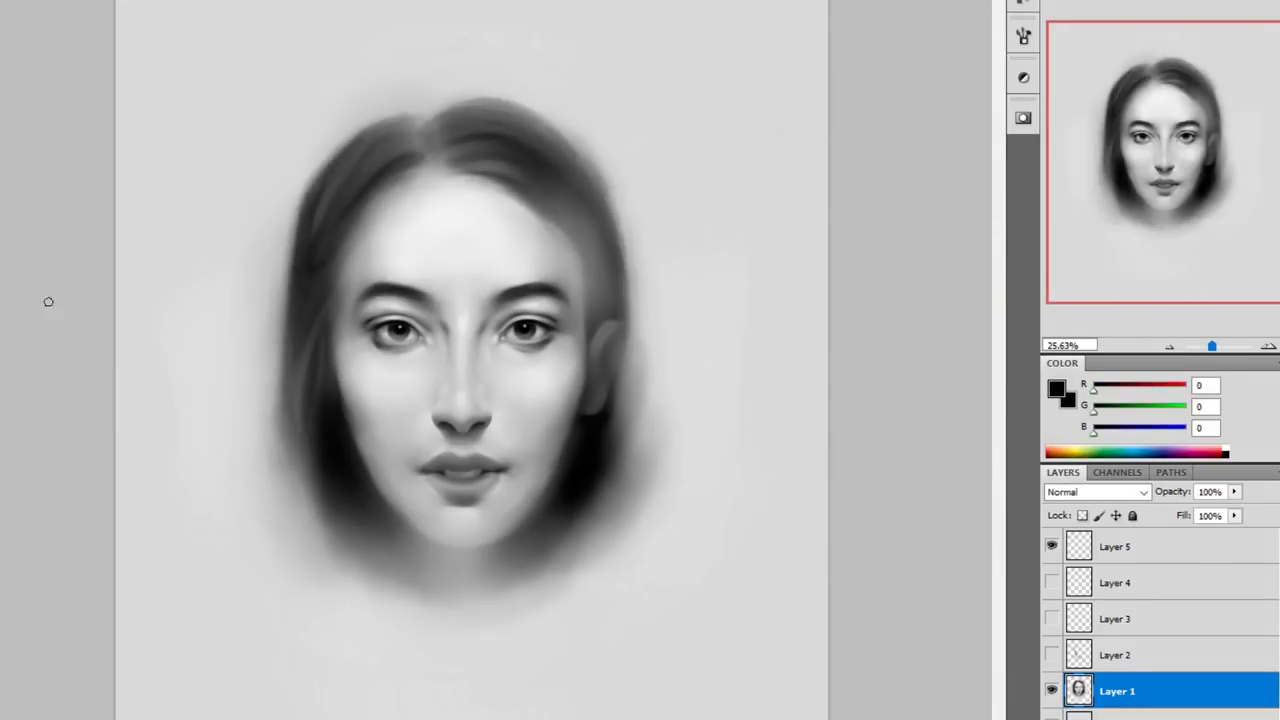
key("ctrl+shift+h")
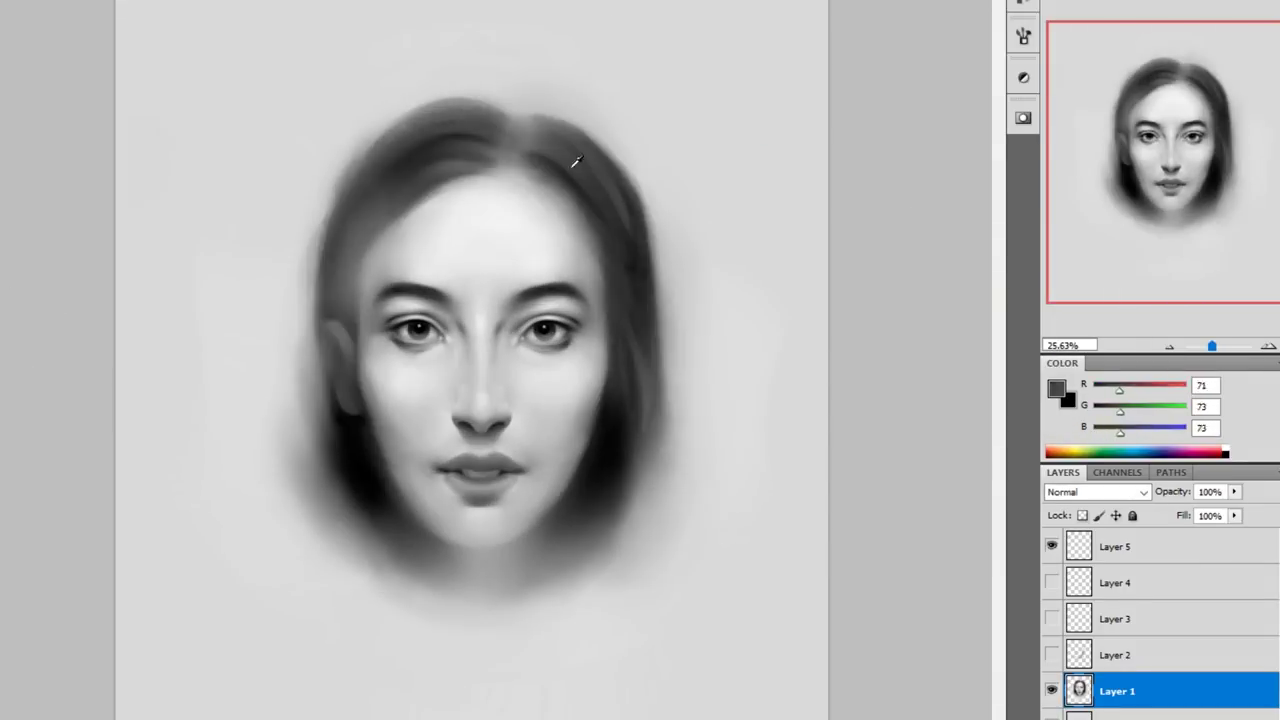
left_click(498, 416, "alt")
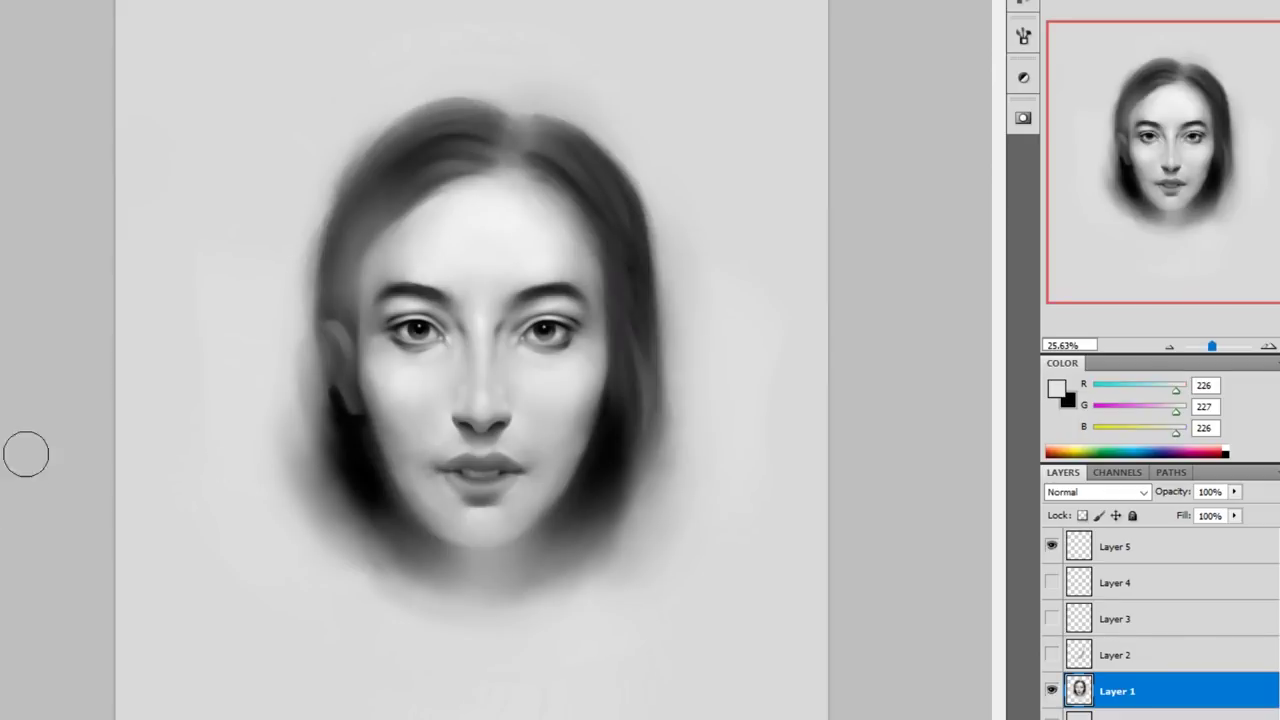
left_click(465, 320, "alt")
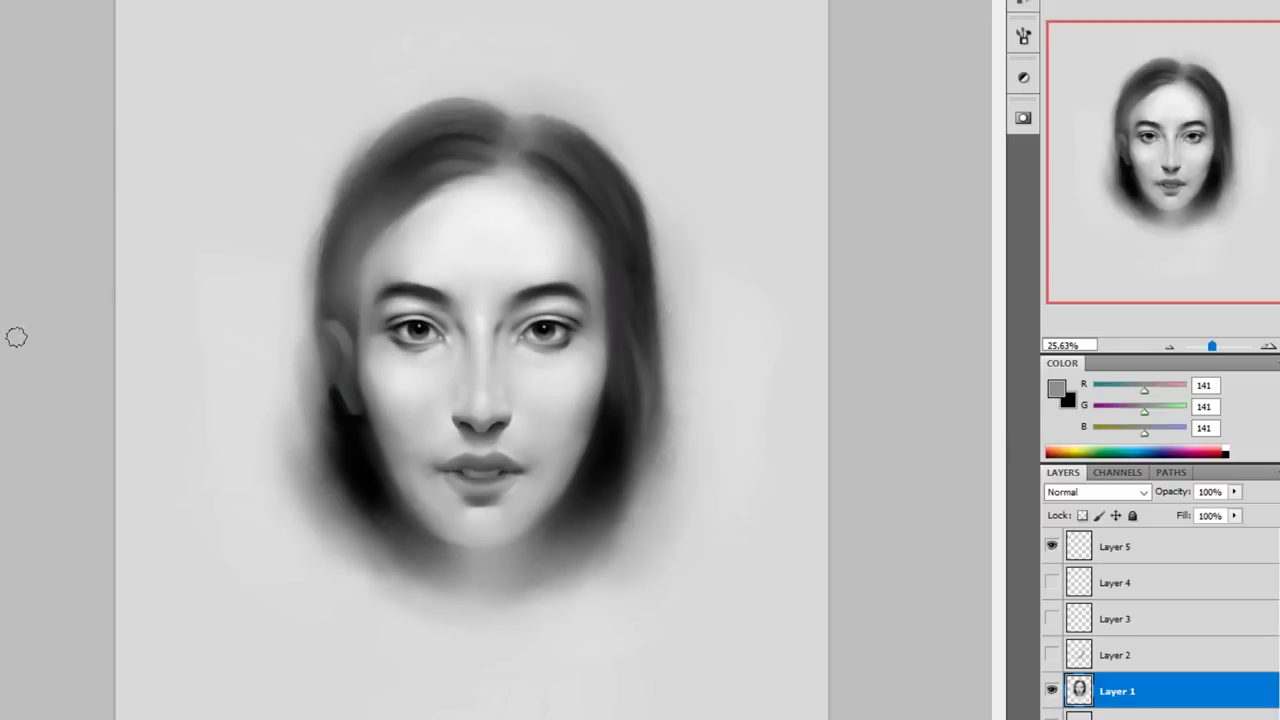
left_click(549, 328, "alt")
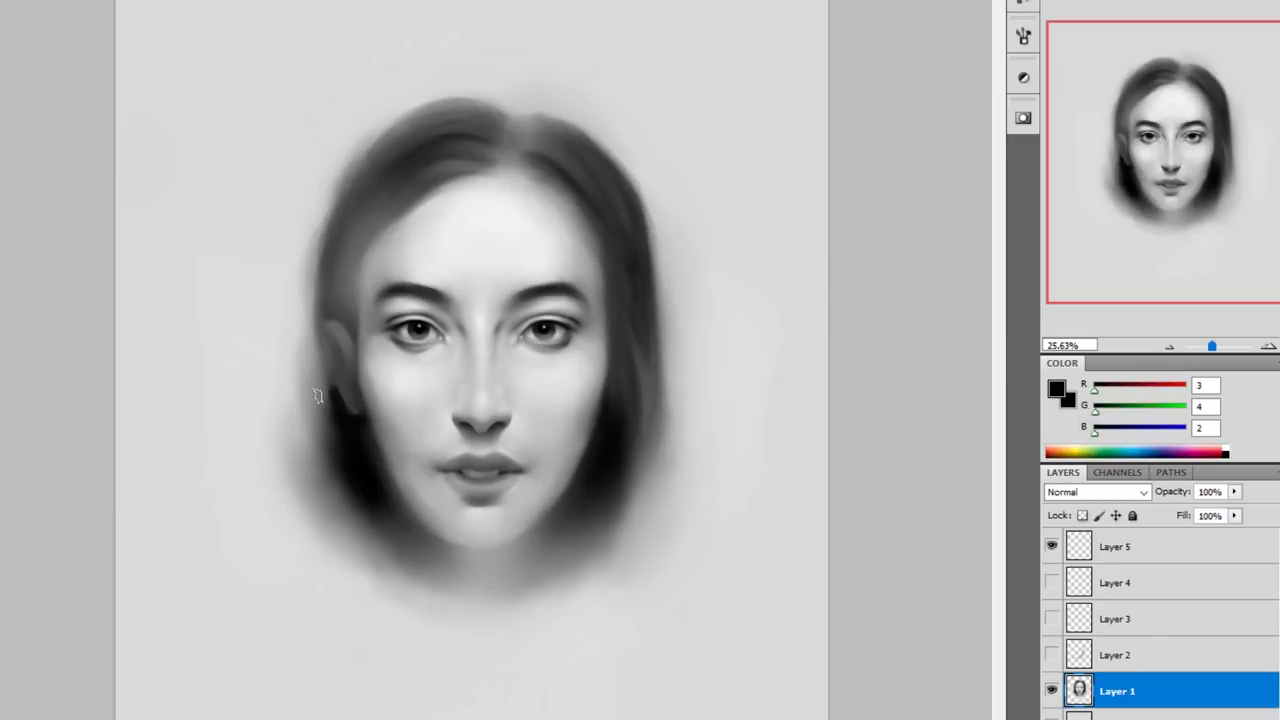
key("h")
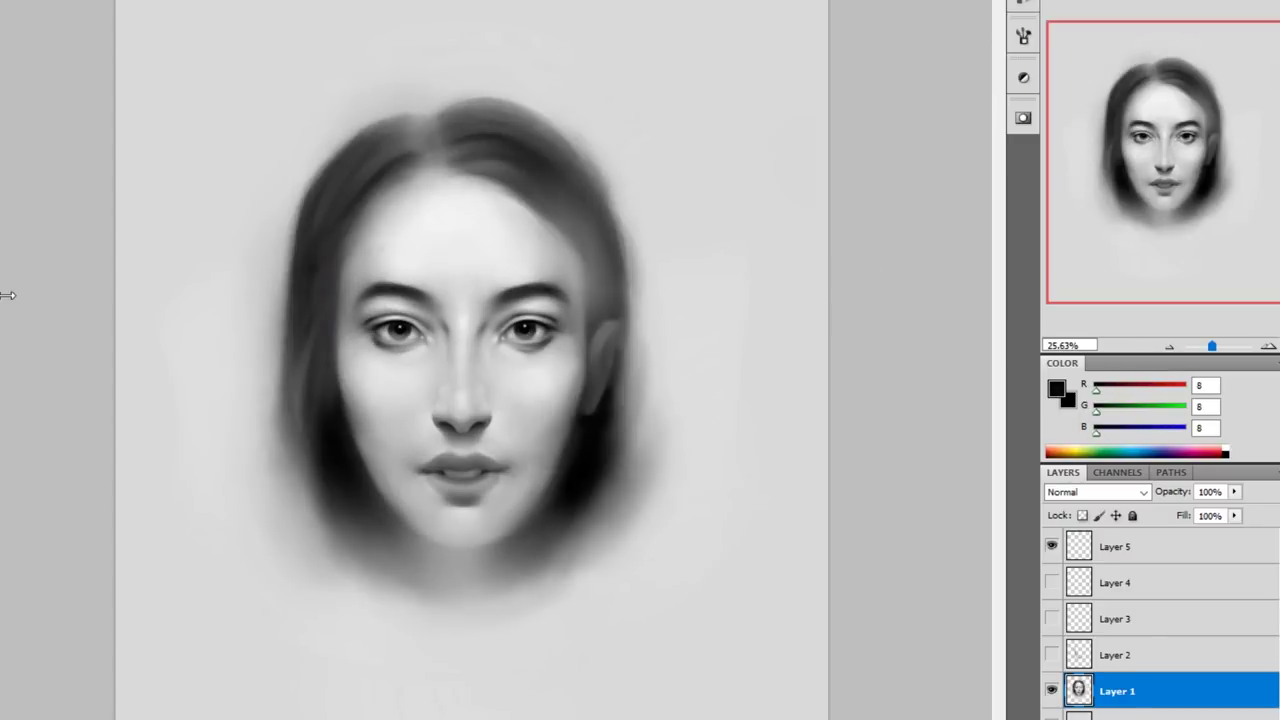
Blend the top of the ear and the hair at the left temple with sampled mid and dark greys.
left_click(44, 160, "alt")
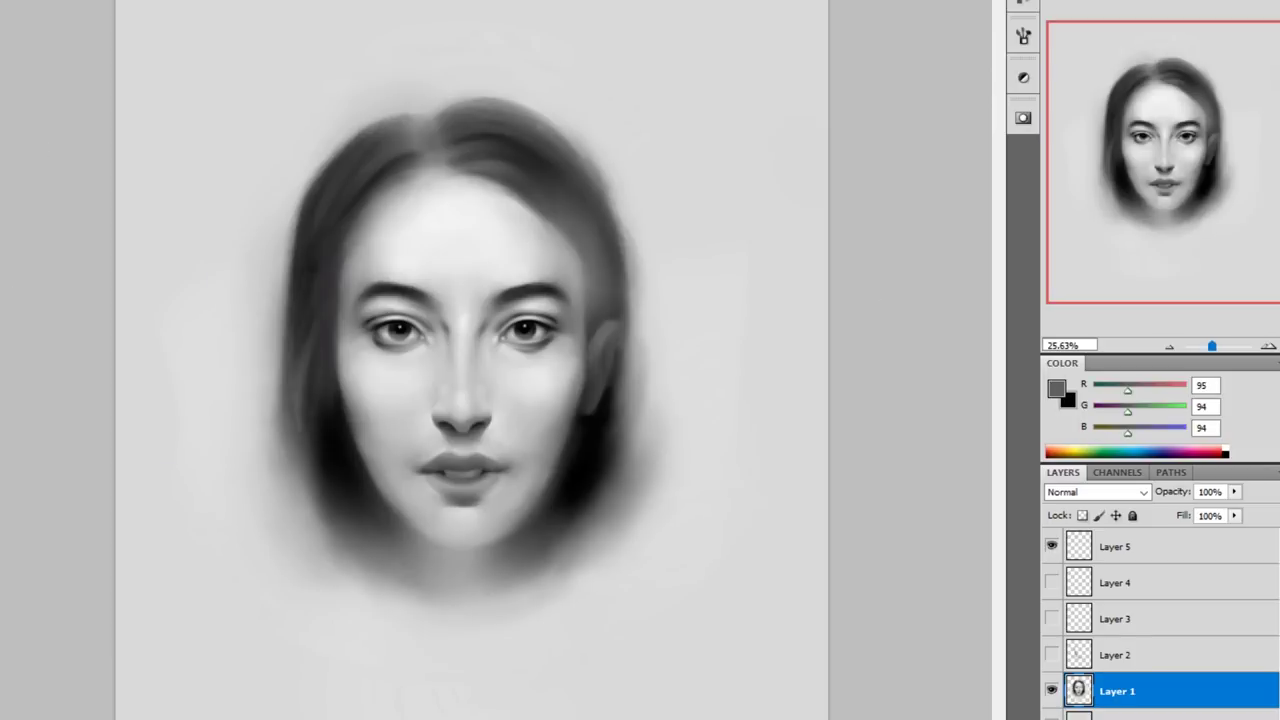
left_click(337, 241, "alt")
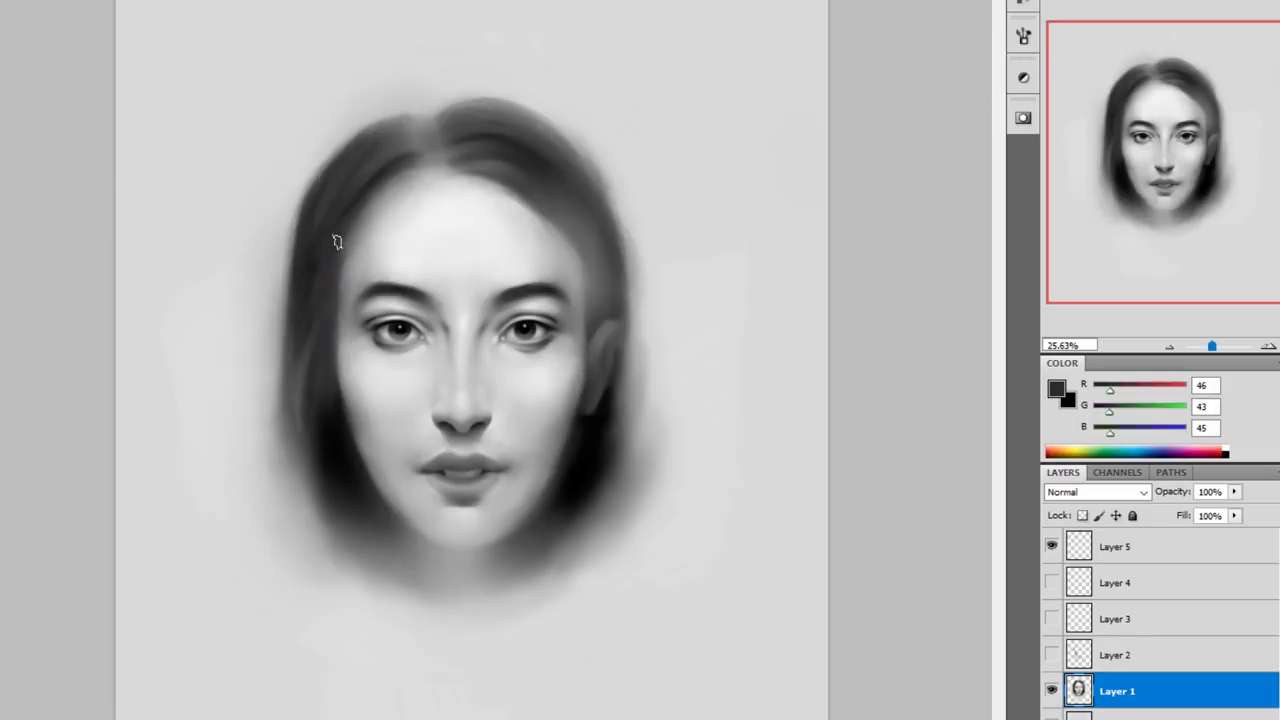
left_click(406, 165, "alt")
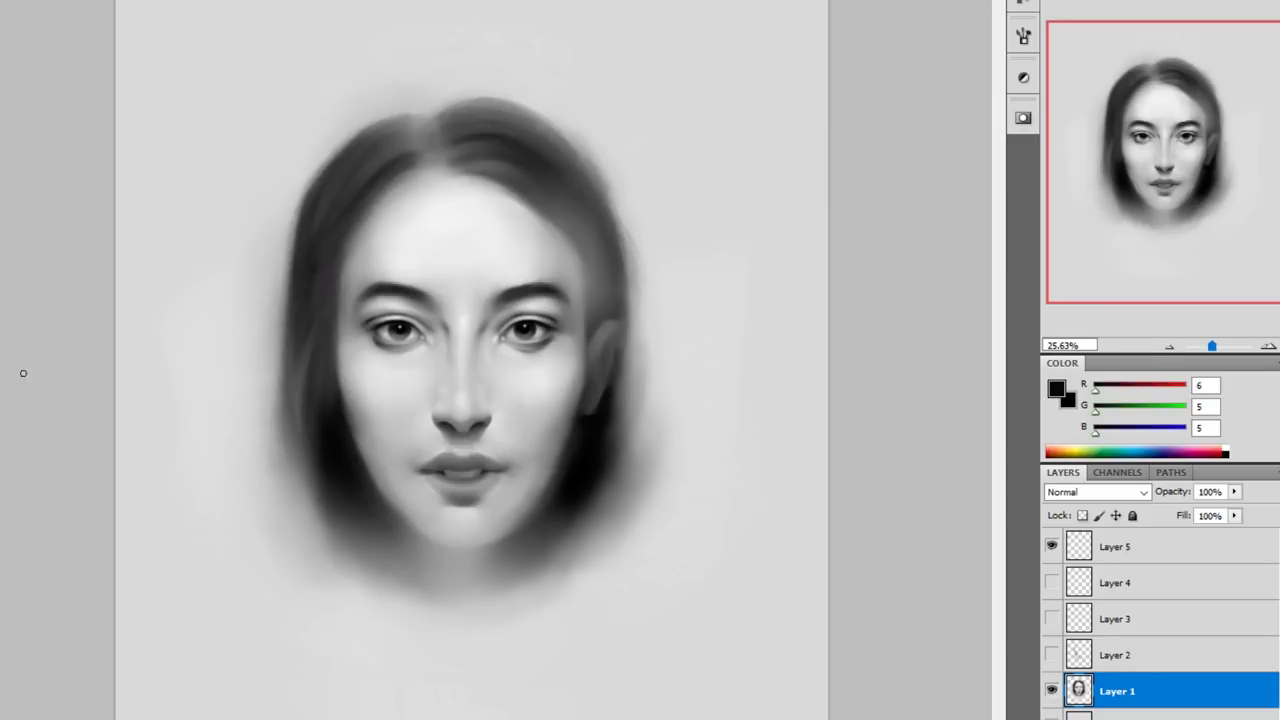
Paint dark strands along the right hairline down to the ear and deepen the strands left of the parting.
left_click_drag(543, 227, 606, 271)
left_click(606, 249, "alt")
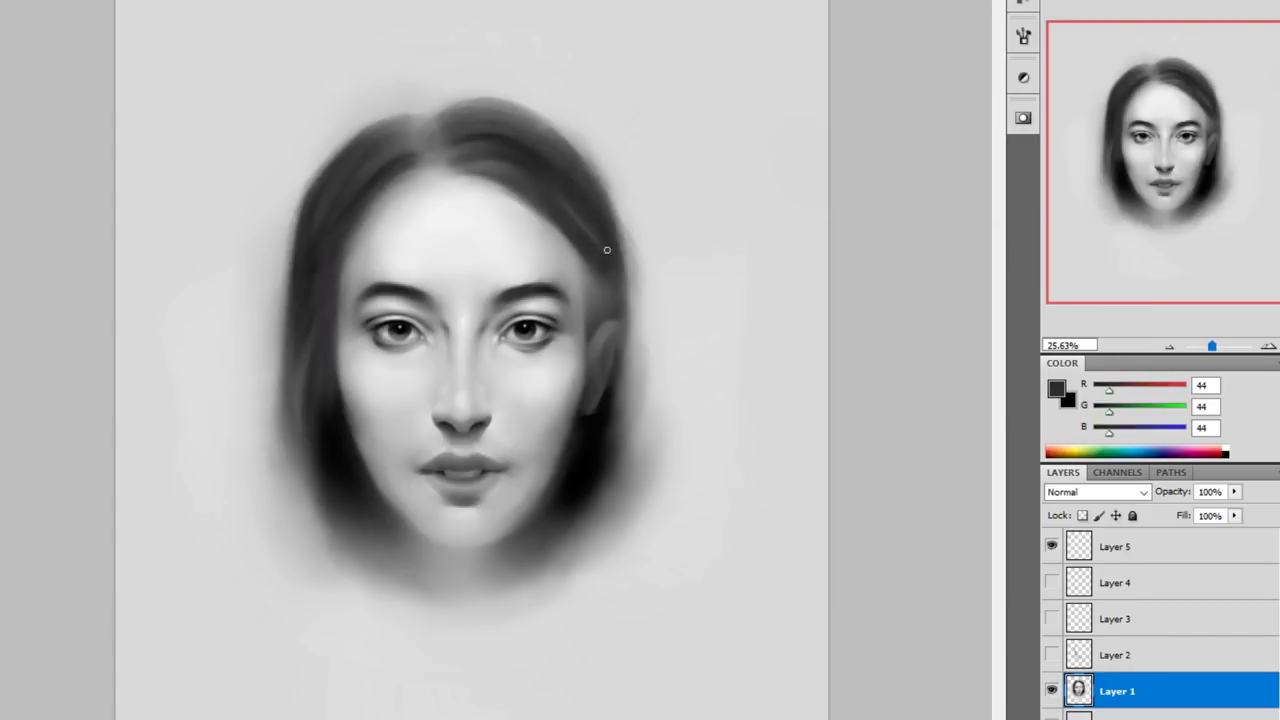
left_click(494, 141, "alt")
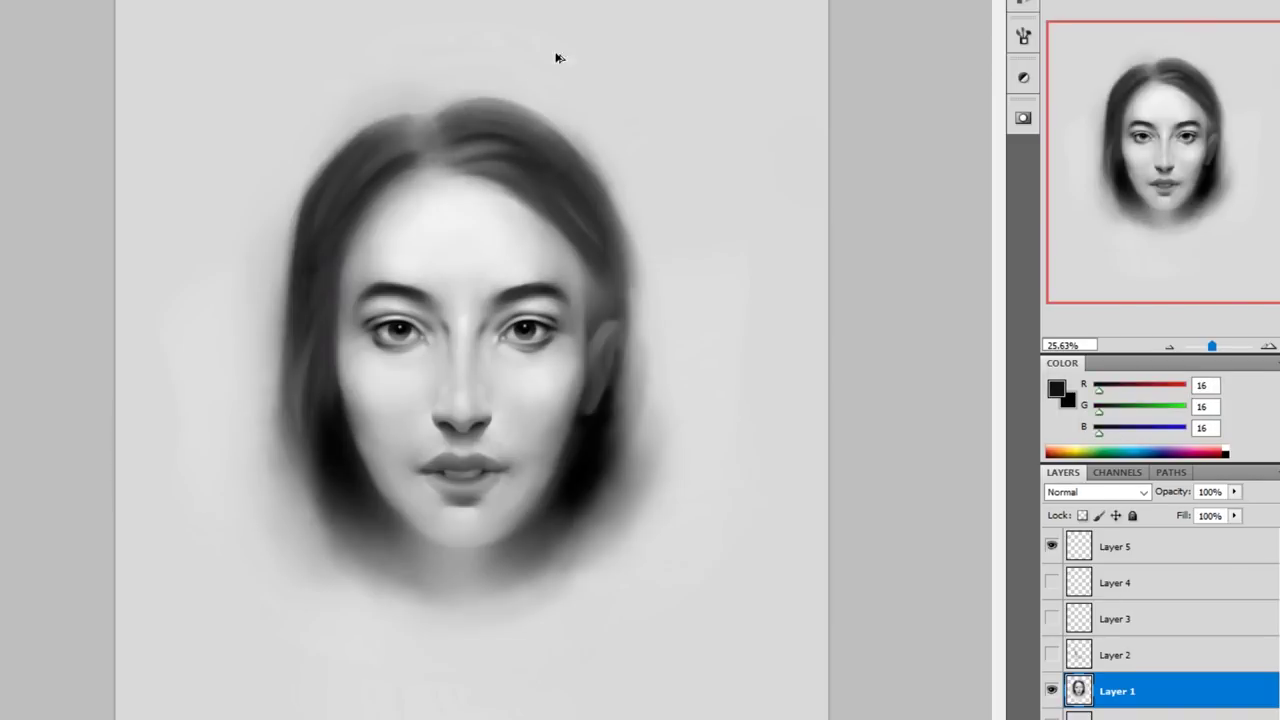
left_click_drag(403, 148, 300, 244)
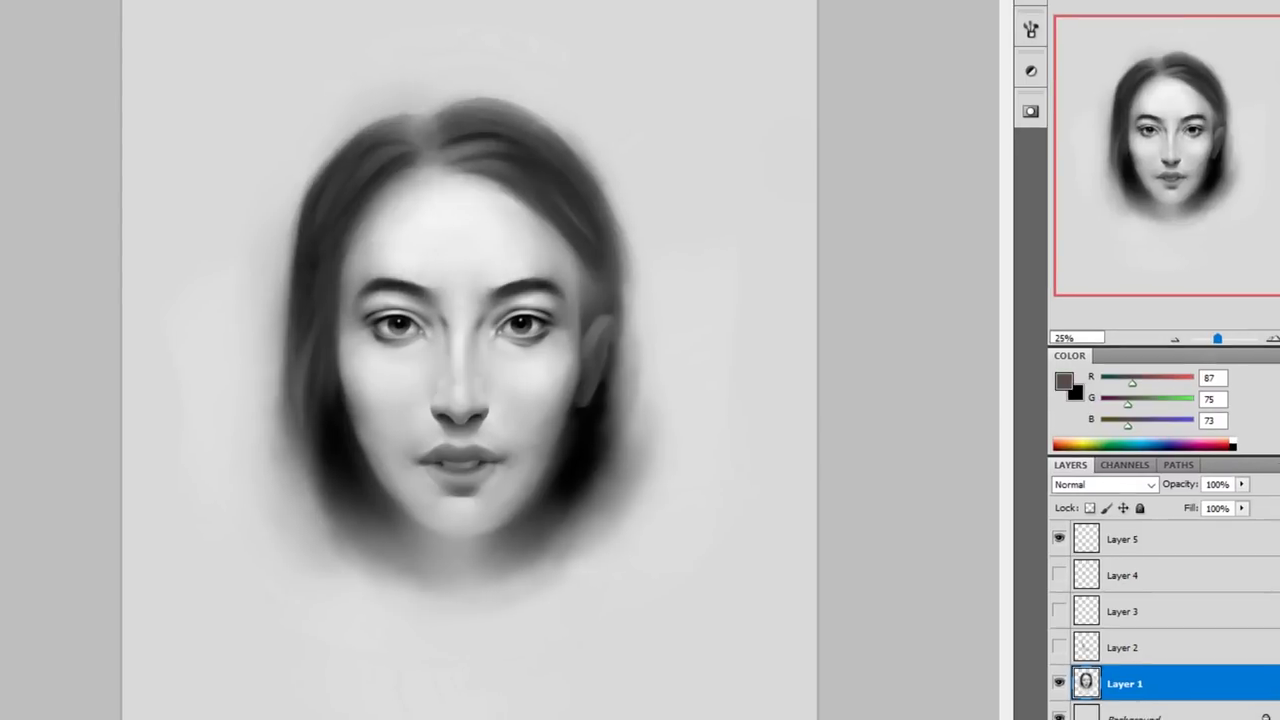
Copy the crown of the hair onto its own layer, darken it, and merge the painting down into the background.
left_click_drag(285, 370, 263, 72)
key("ctrl+j")
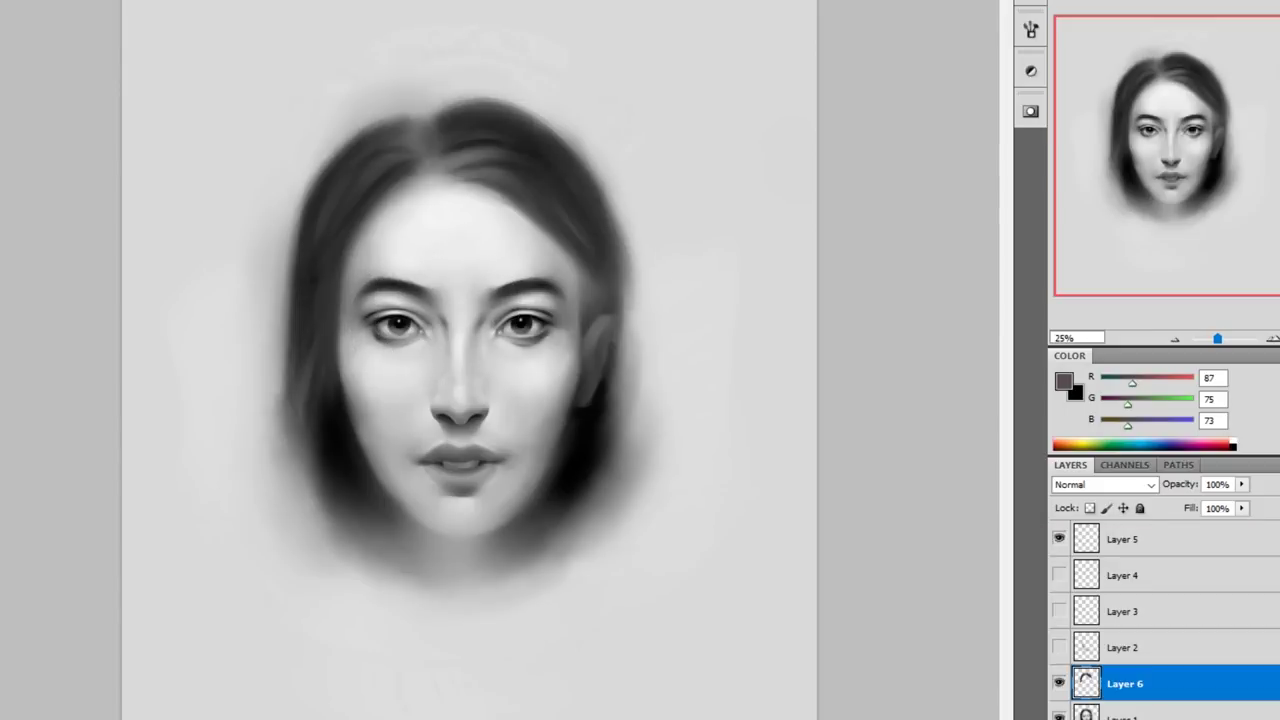
key("ctrl+e")
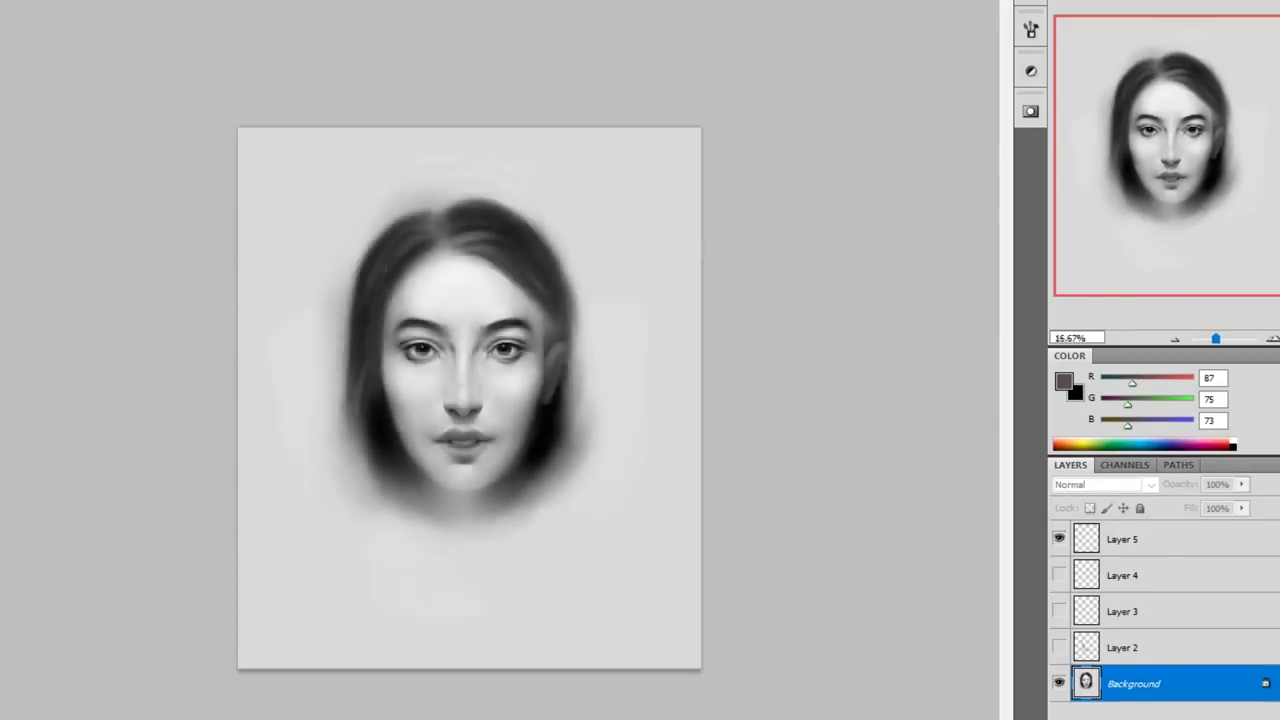
Touch up the face and hair edges with sampled tones and paste a merged copy of the portrait as a new layer.
left_click(386, 337, "alt")
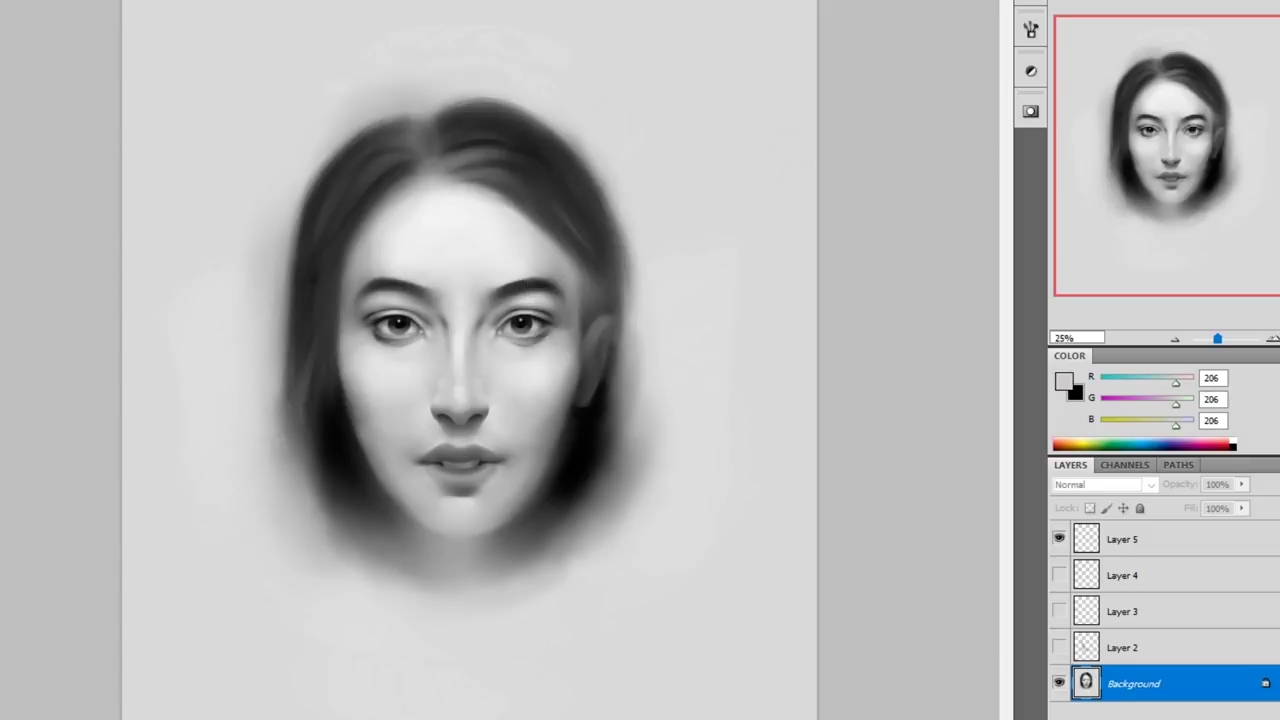
left_click(380, 157, "alt")
left_click(376, 255, "alt")
key("ctrl+a")
key("ctrl+shift+c")
key("ctrl+v")
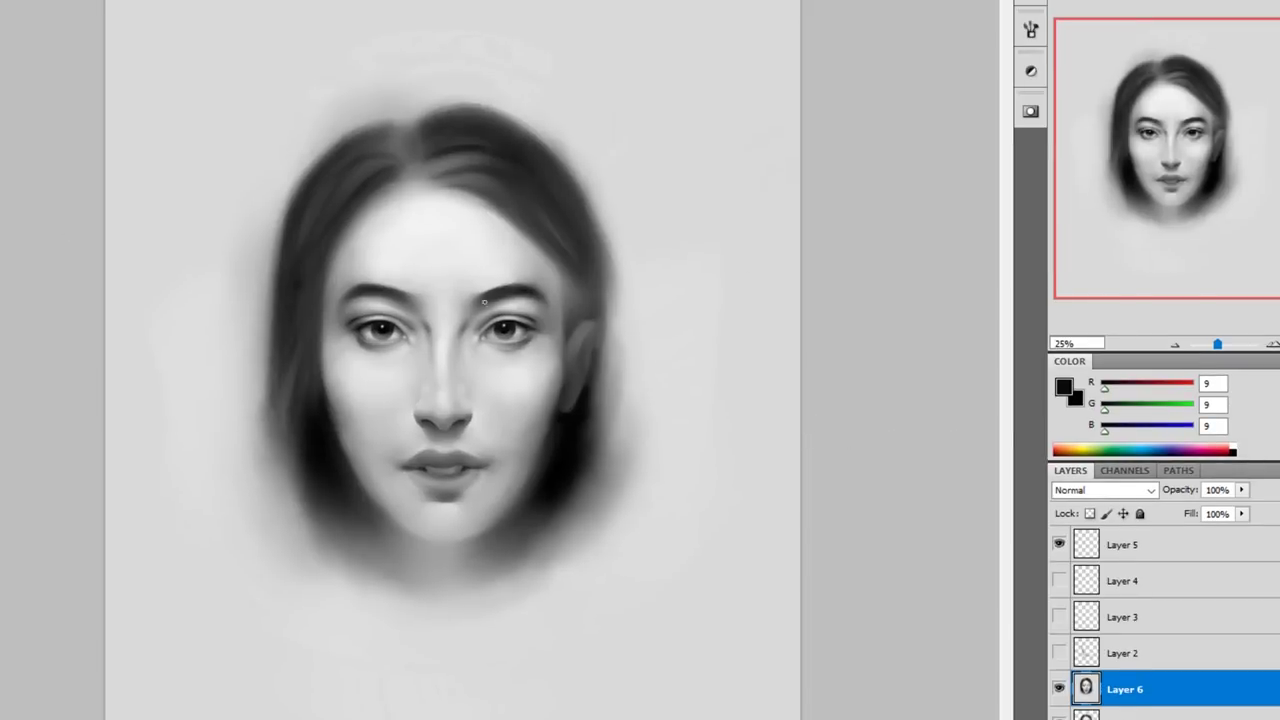
left_click_drag(442, 408, 484, 446)
key("ctrl+j")
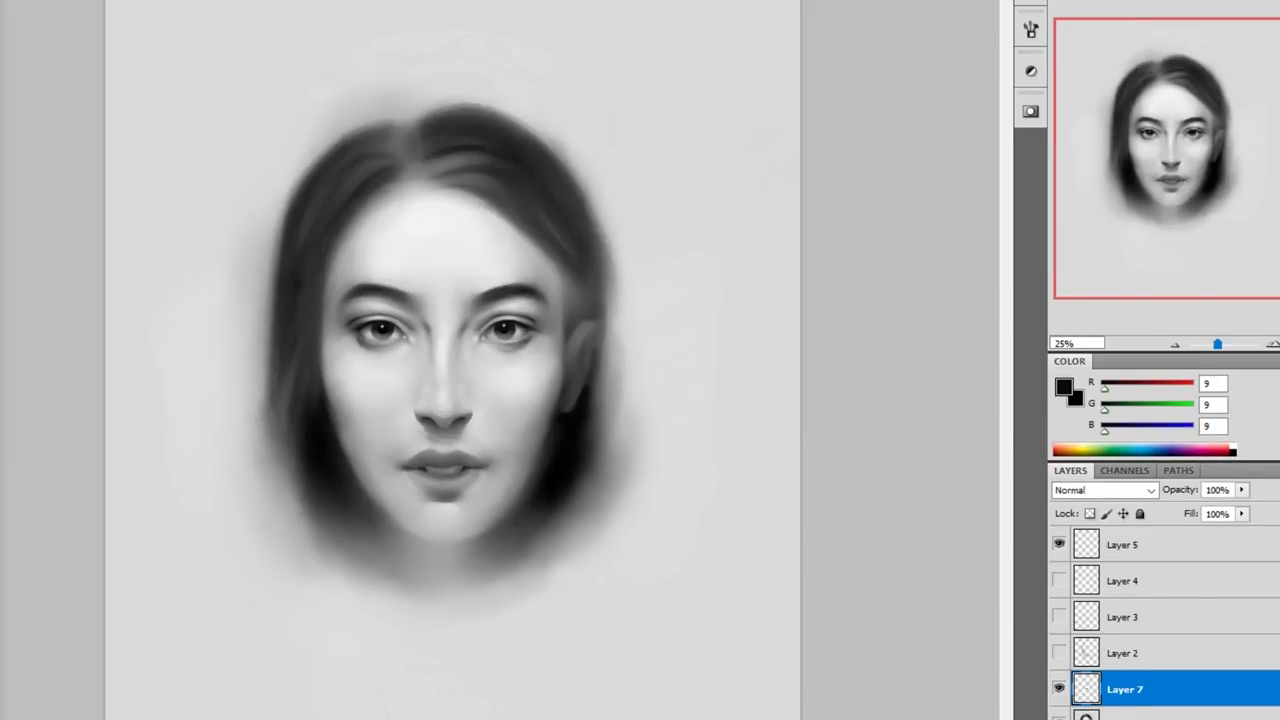
key("ctrl+z")
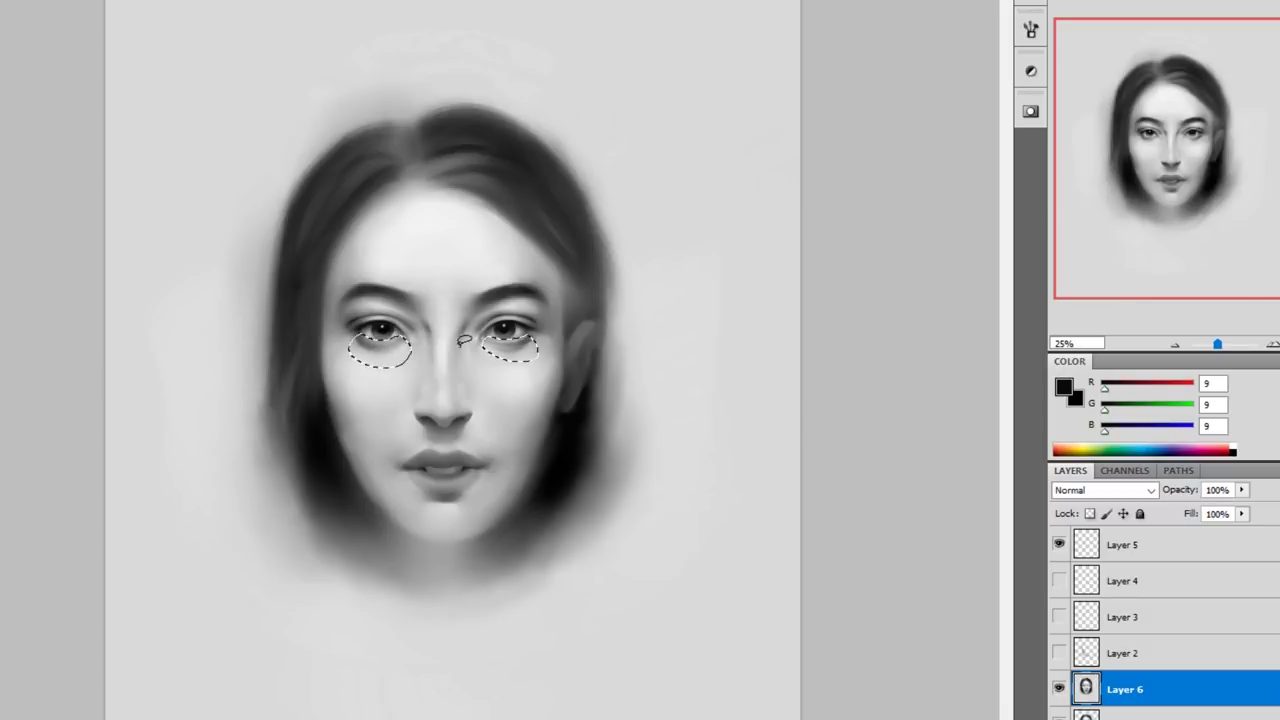
Copy the selected areas under both eyes onto a new layer and start shading them with a sampled light grey.
key("ctrl+j")
key("b")
scroll(419, 323, "up", 3)
scroll(271, 329, "down", 2)
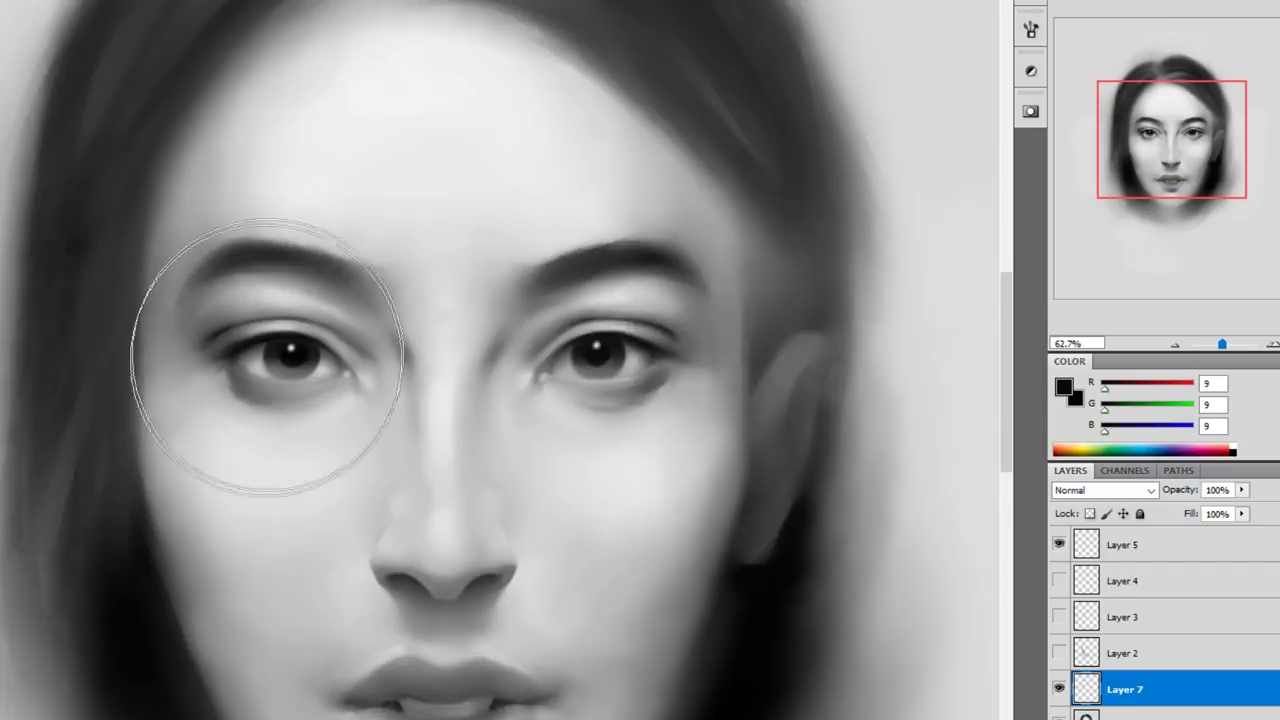
left_click(254, 369, "alt")
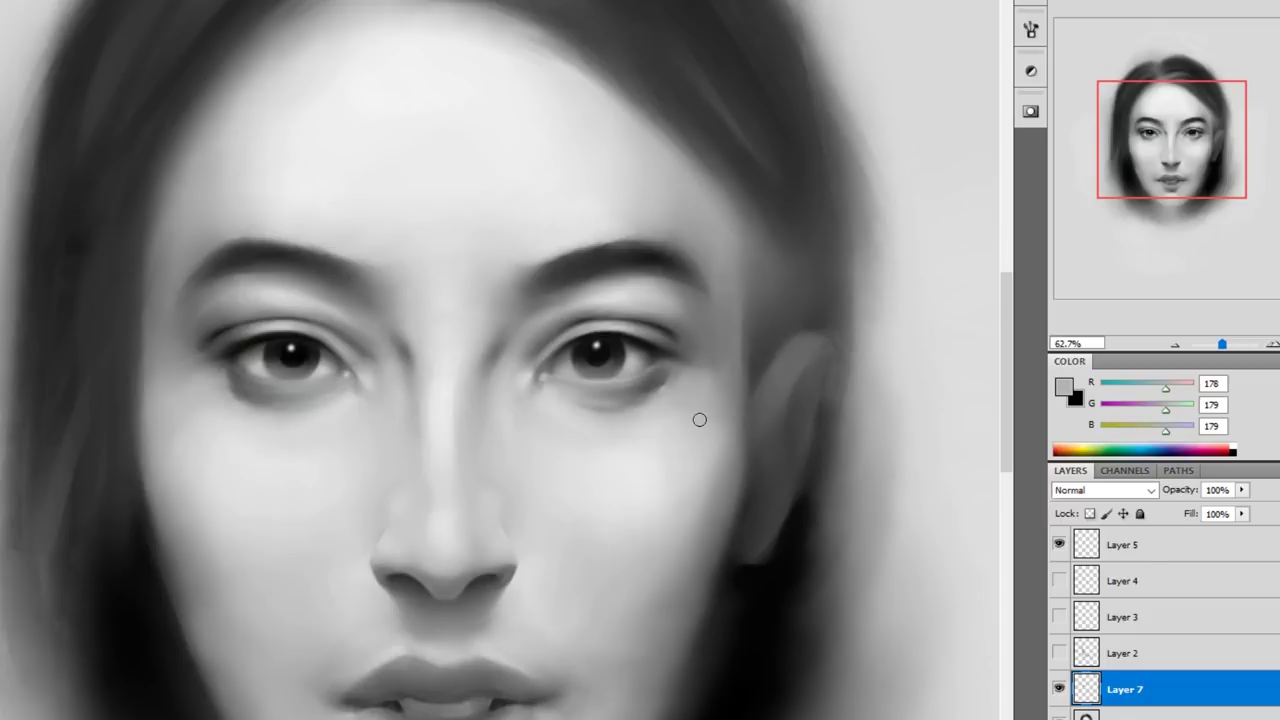
Deepen the shading around the lower eyelids with the new layer's blend mode set to Darken, and merge it down.
scroll(290, 330, "up", 2)
scroll(400, 508, "down", 5)
left_click(400, 508, "alt")
scroll(641, 340, "up", 4)
left_click(641, 340, "alt")
key("shift+alt+k")
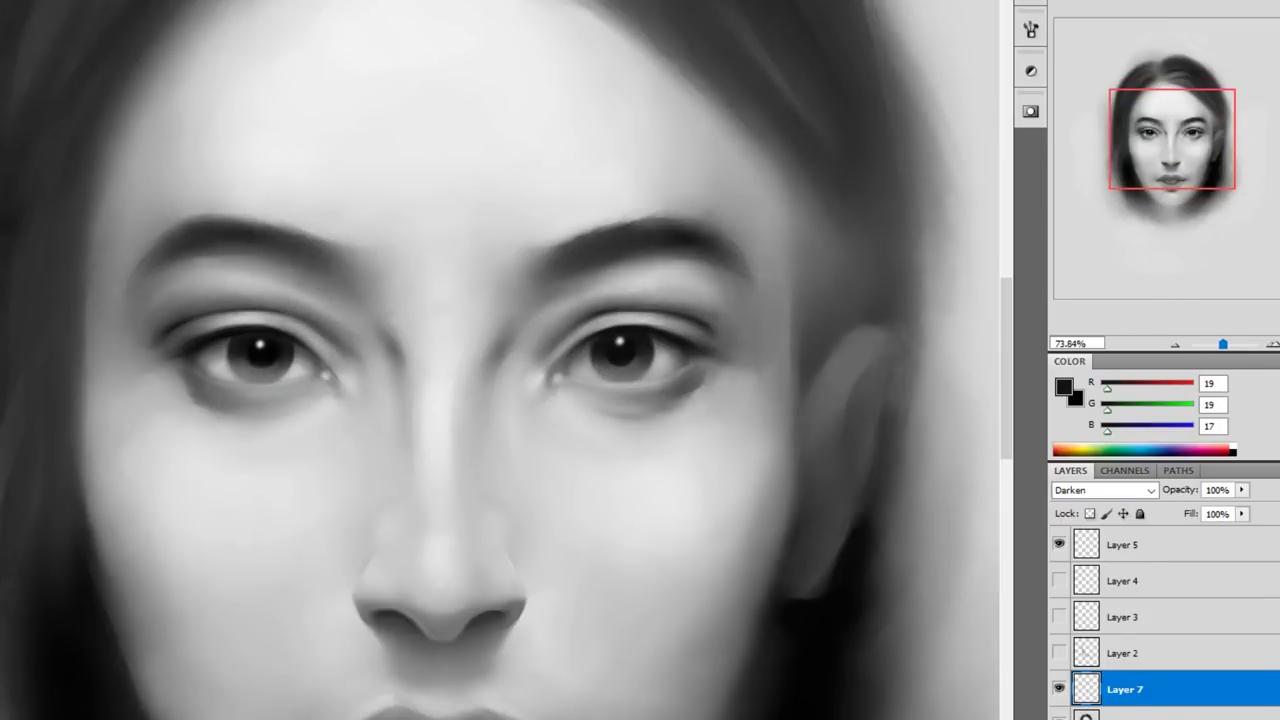
scroll(632, 375, "down", 1)
key("ctrl+e")
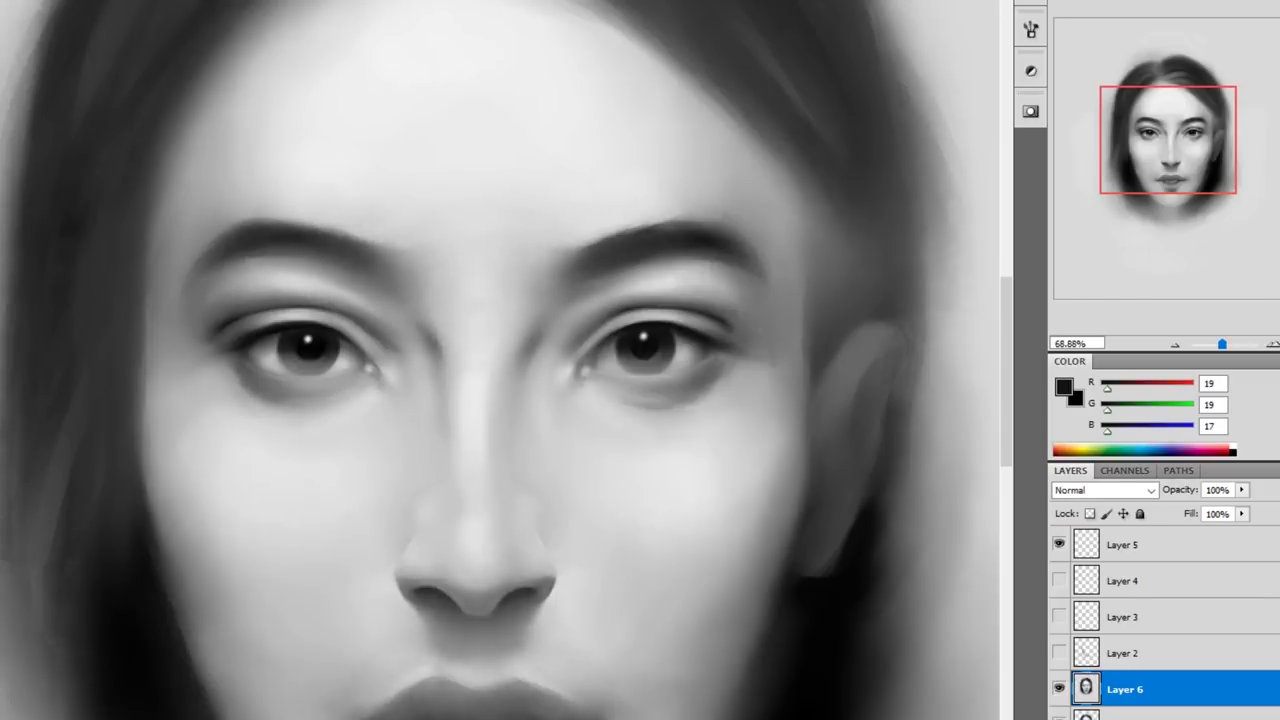
Refine the nostrils and the shadow beneath the nose with sampled near-black.
left_click(470, 51, "alt")
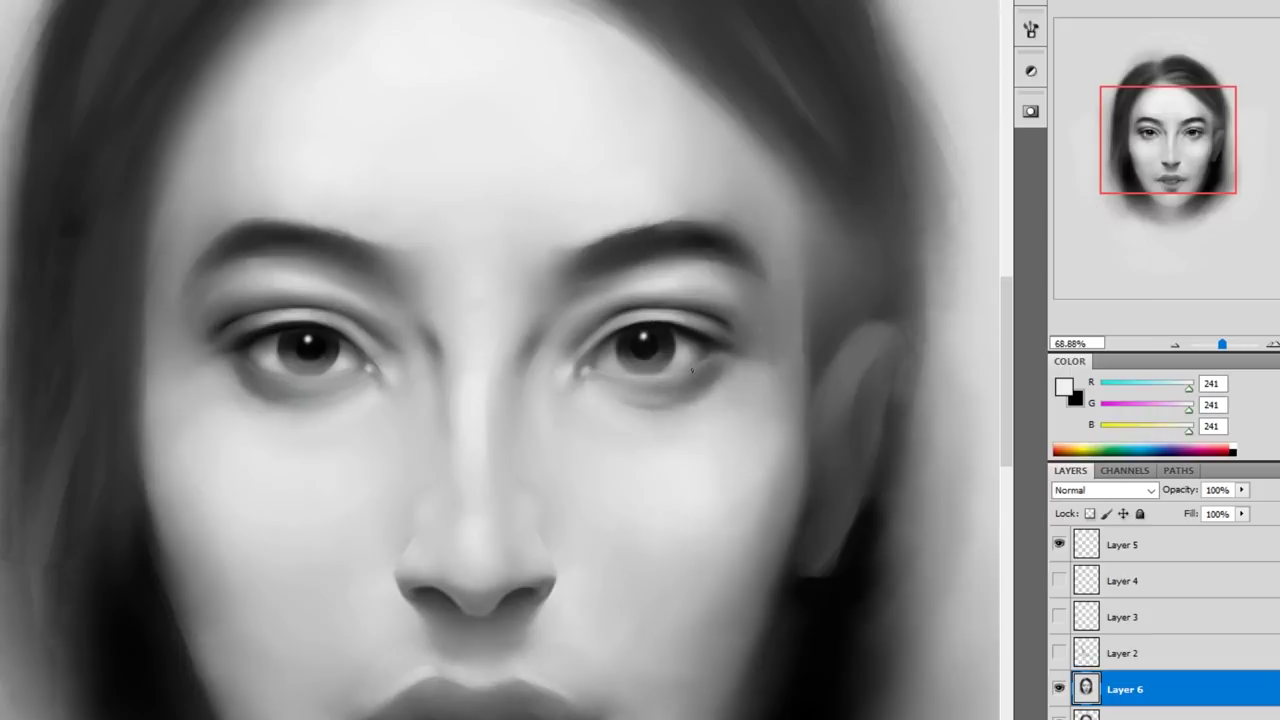
scroll(557, 564, "up", 20)
left_click(375, 378, "alt")
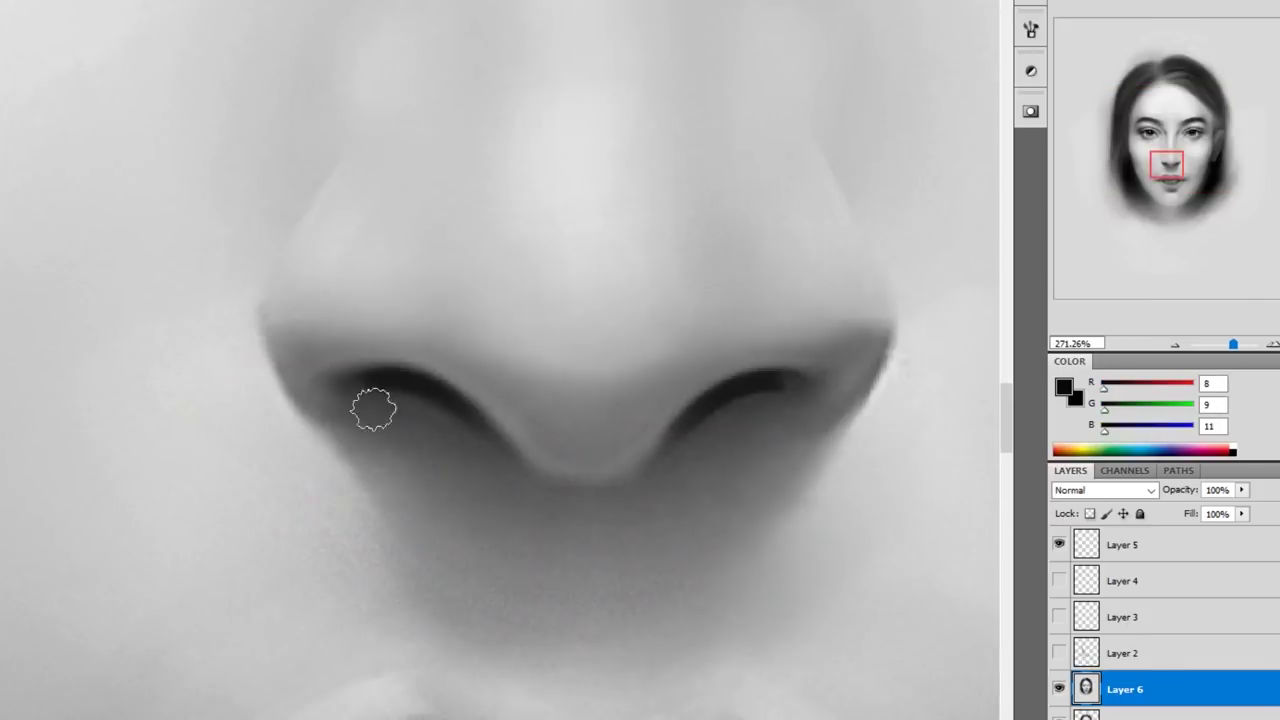
Darken the hair between the temple and the ear, checking the portrait with the canvas flipped horizontally.
key("ctrl+0")
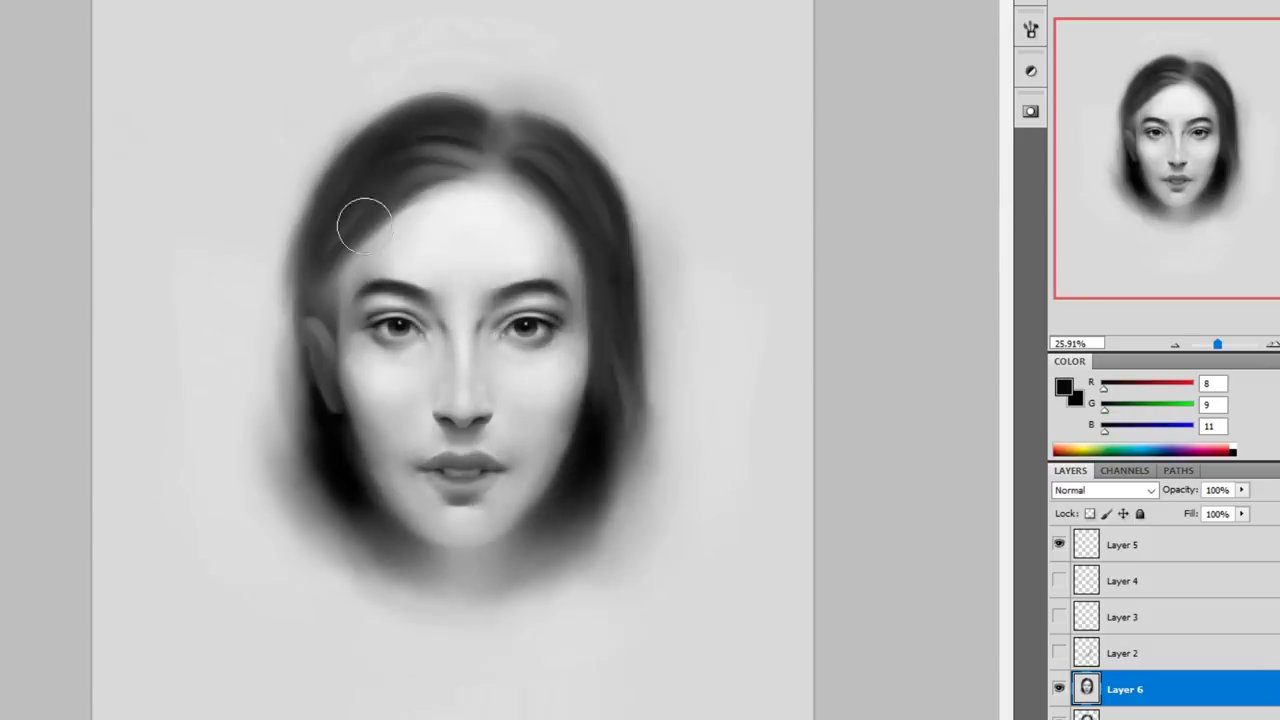
left_click(380, 218, "alt")
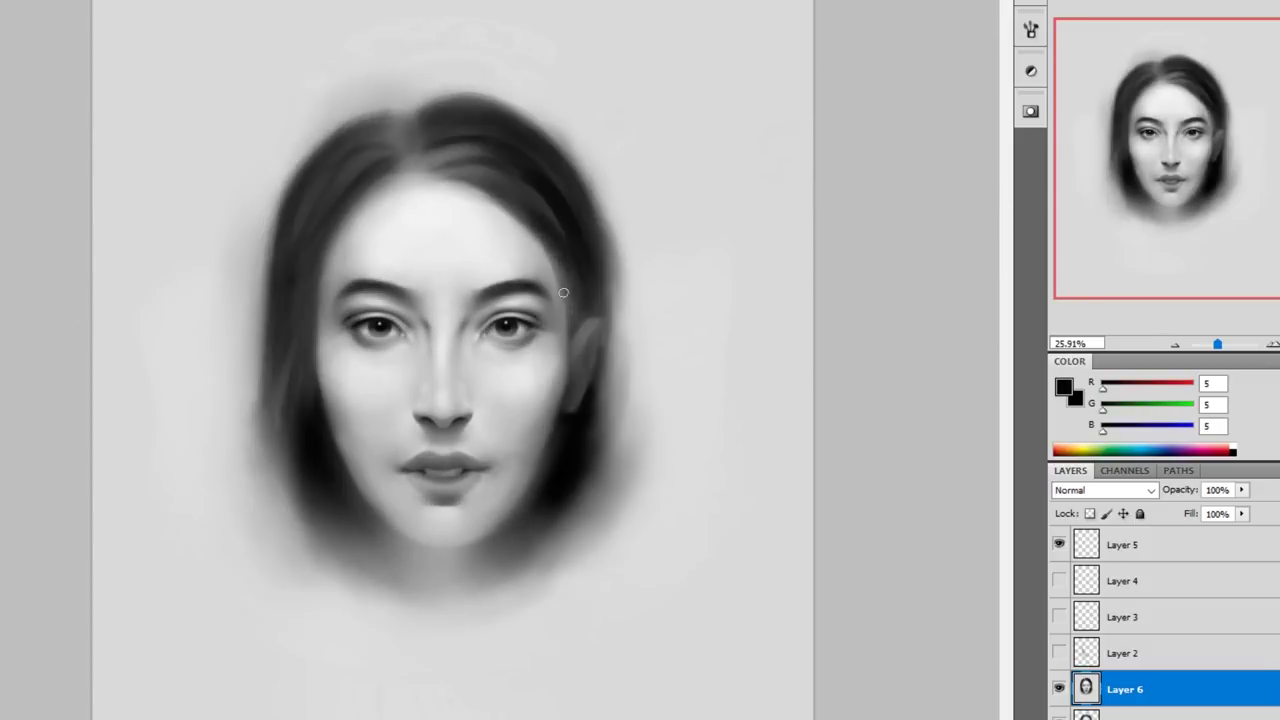
left_click(408, 171, "alt")
Refine the inner eye corners and the skin beneath both eyes with sampled light greys.
left_click(517, 377, "alt")
left_click(383, 351, "alt")
left_click_drag(399, 351, 500, 349)
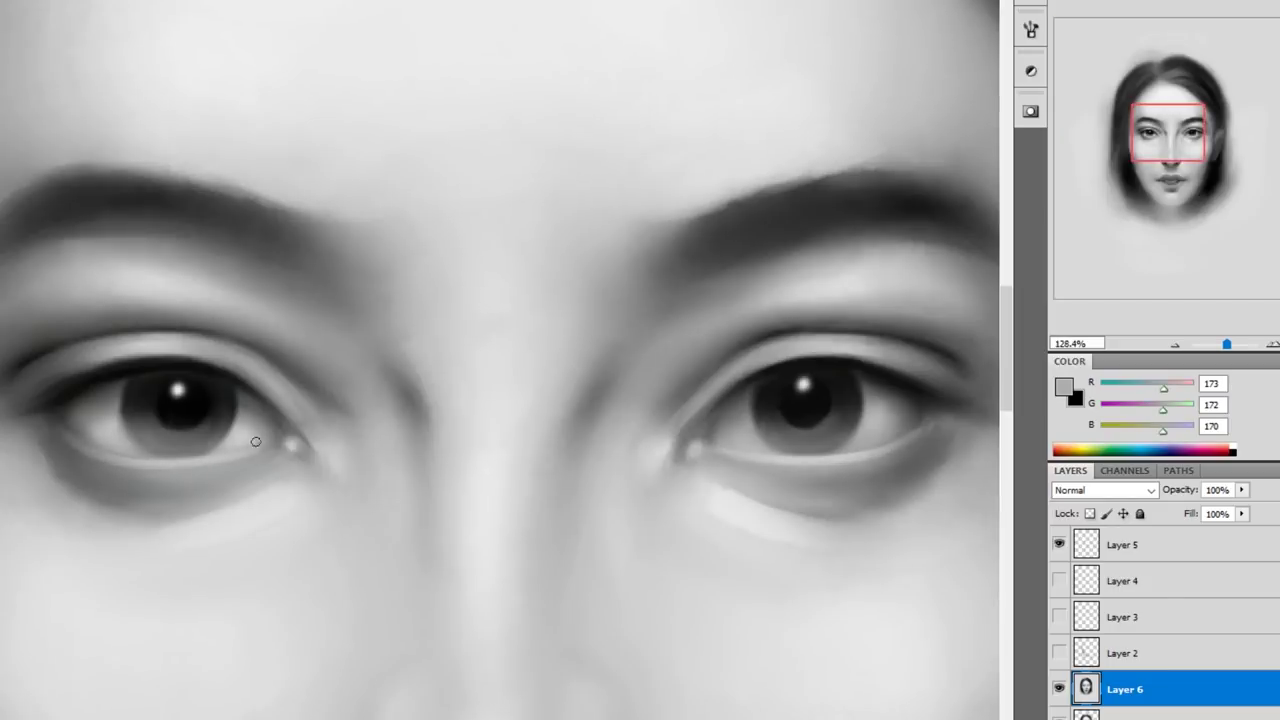
key("ctrl+0")
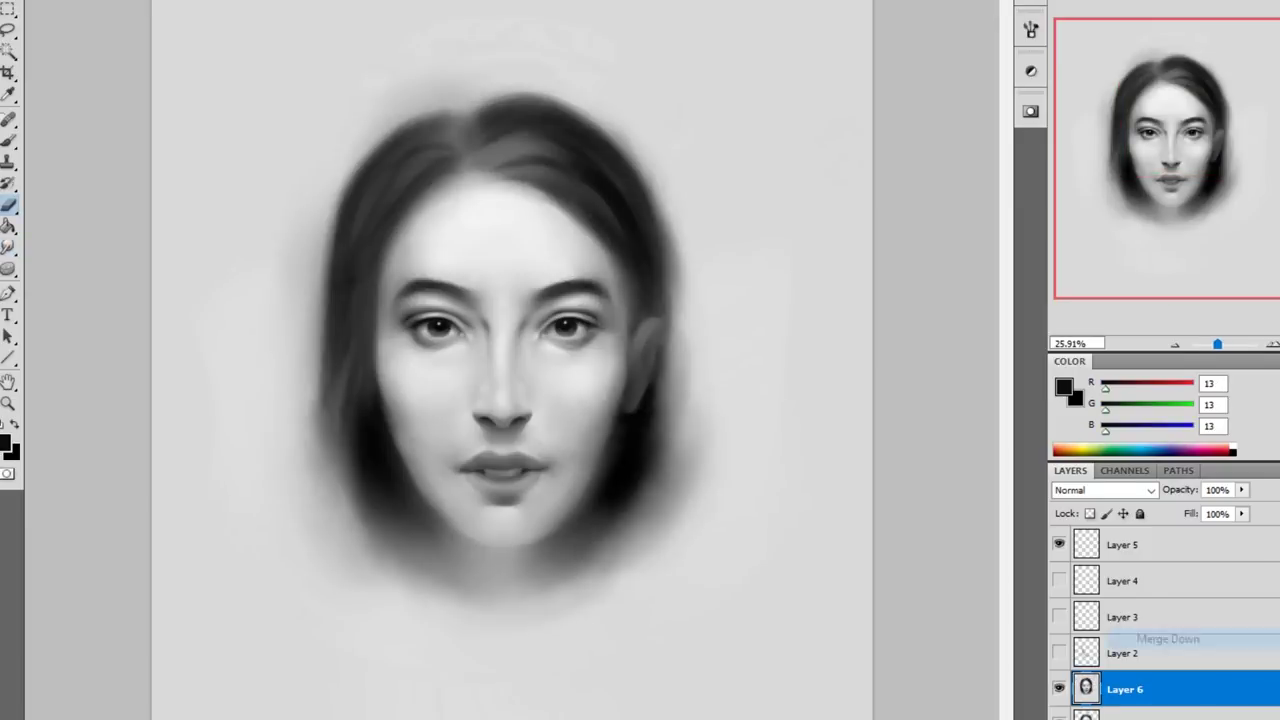
Touch up the hair near the parting, the nose bridge and the inner brow with sampled tones, blending with Smudge.
left_click(500, 137, "alt")
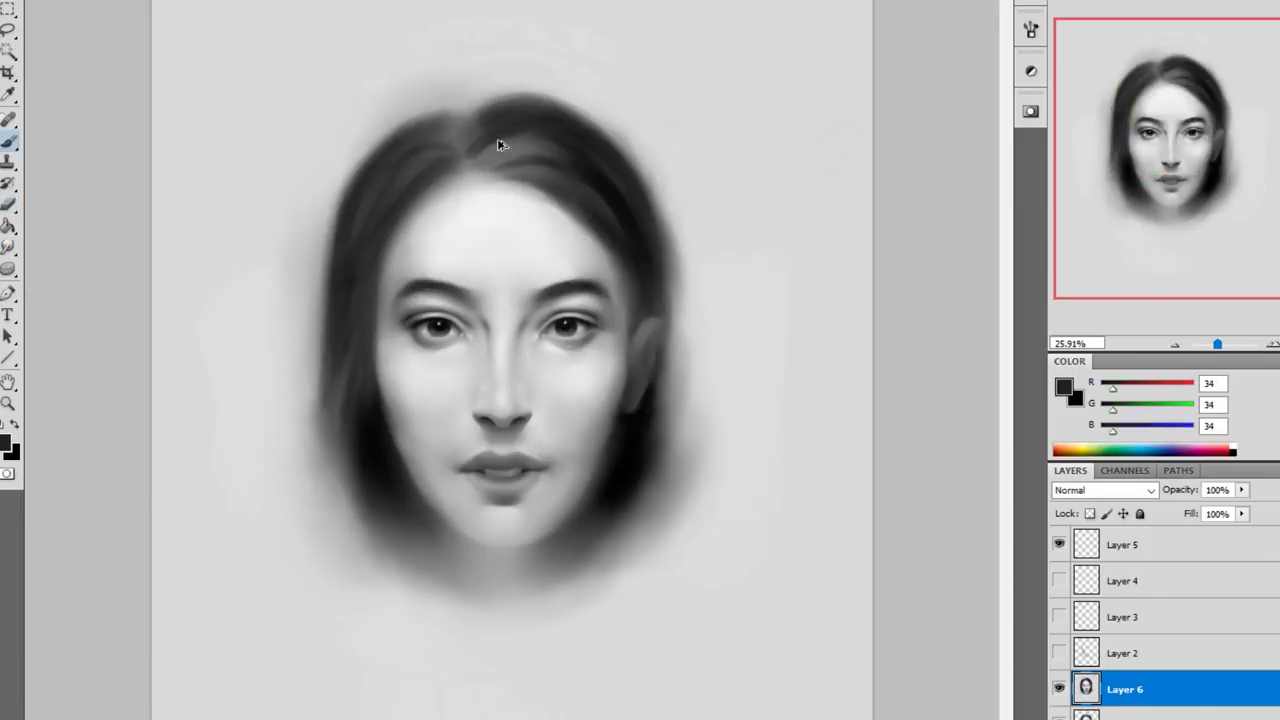
key("r")
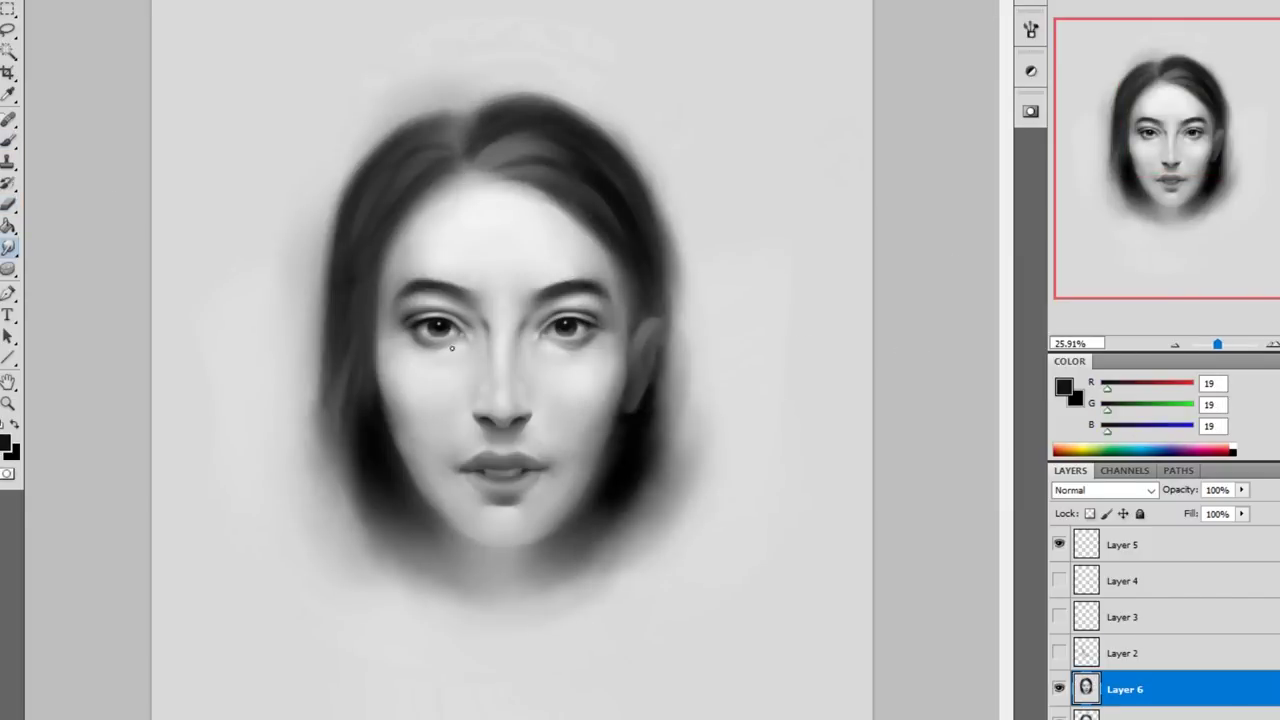
key("b")
left_click(532, 359, "alt")
left_click(549, 268, "alt")
key("r")
Crisp details with the Sharpen tool, and darken the hair framing the face with sampled near-black.
right_click(8, 247)
left_click(60, 289)
key("b")
left_click(397, 218, "alt")
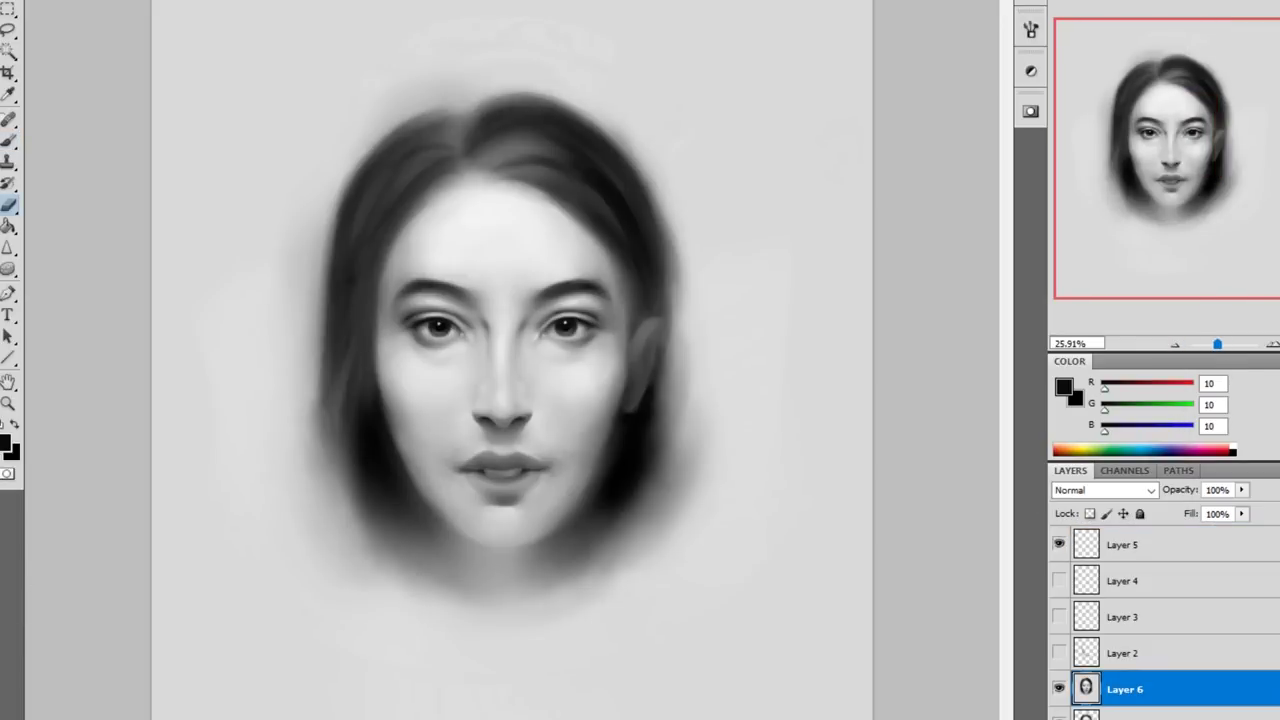
key("b")
left_click(354, 482, "alt")
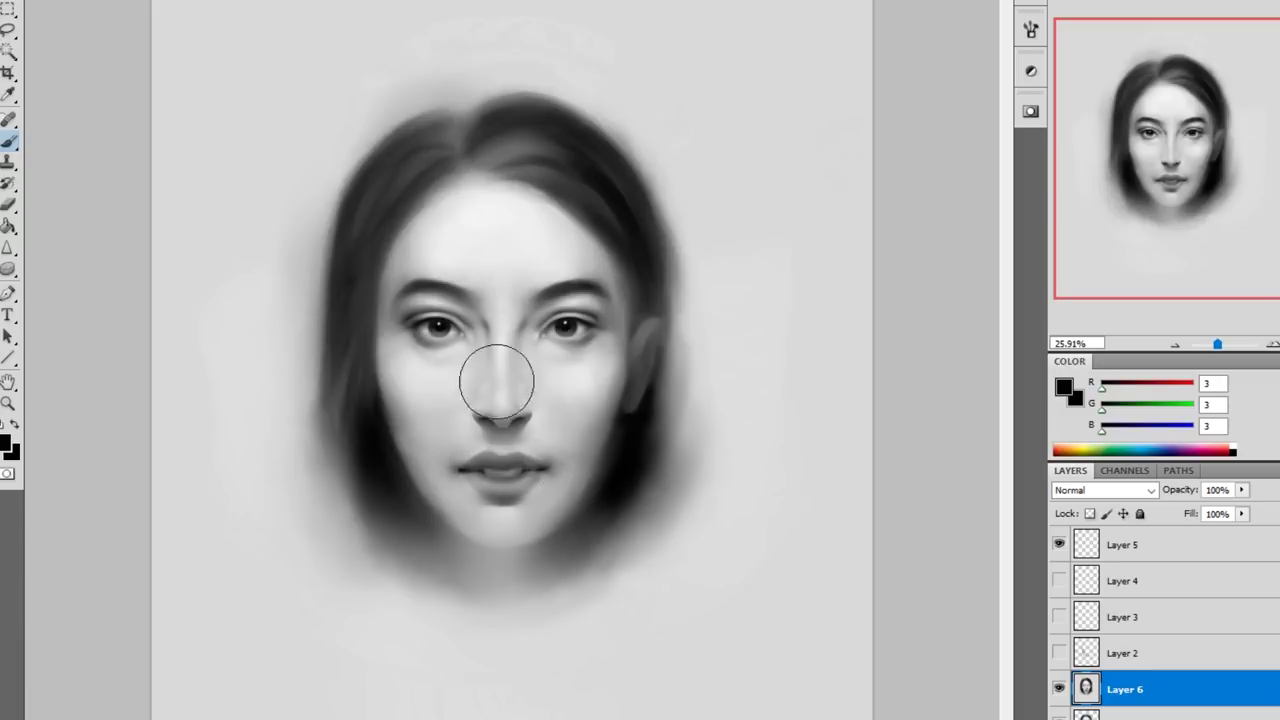
Refine the upper lip's edge and the mouth corner with sampled light greys, blending them with Smudge.
left_click(571, 348, "alt")
key("r")
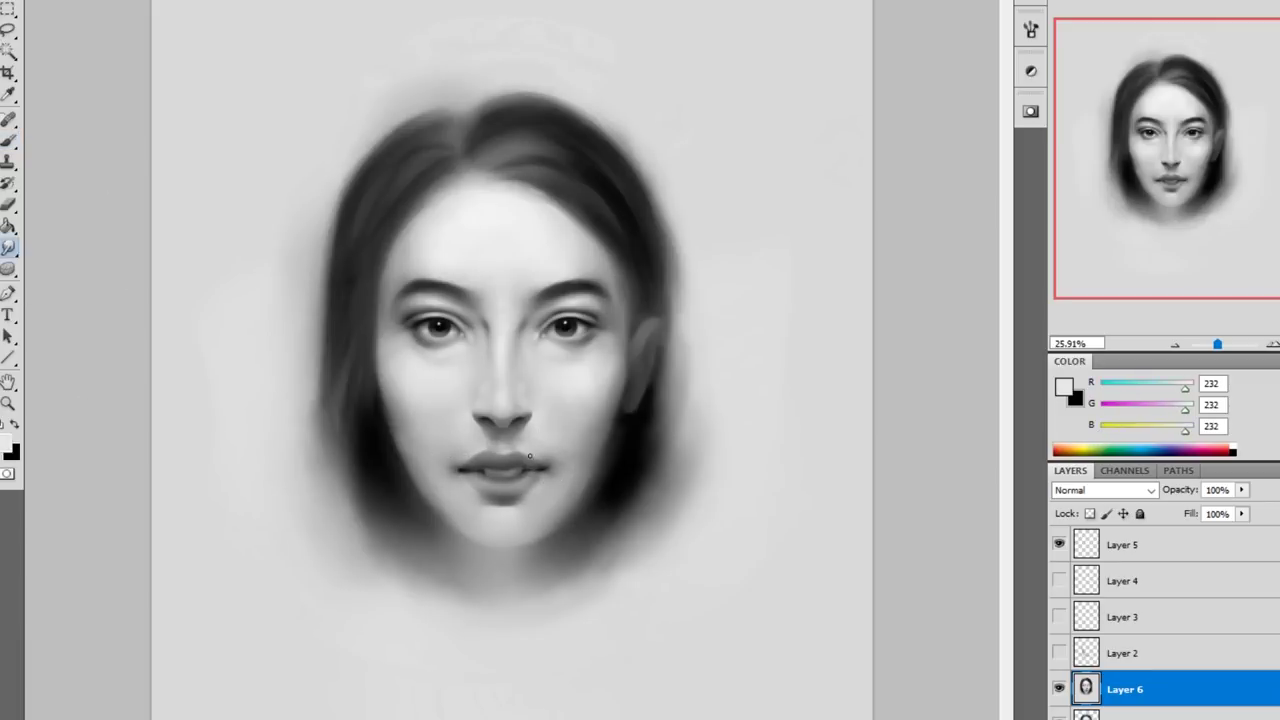
key("b")
left_click(540, 466, "alt")
key("r")
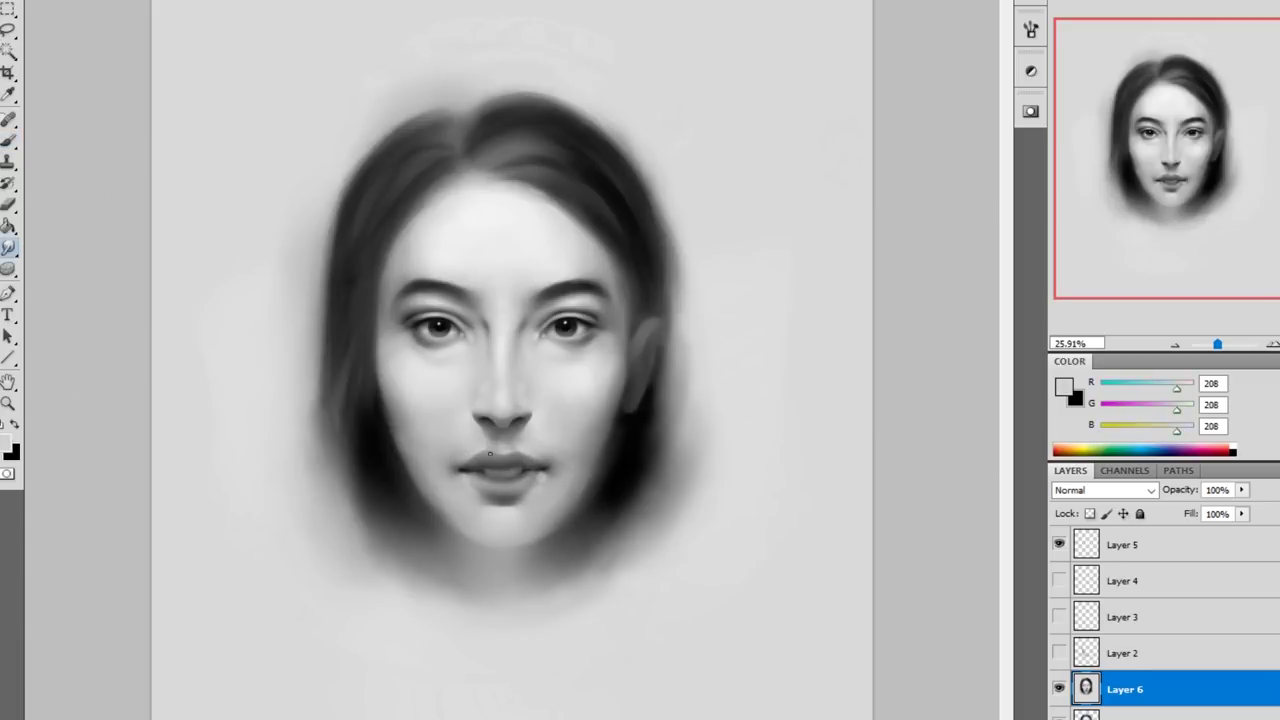
Retouch the skin under and around both eyes with greys sampled below the lower lid.
key("b")
left_click(417, 345, "alt")
left_click(447, 342, "alt")
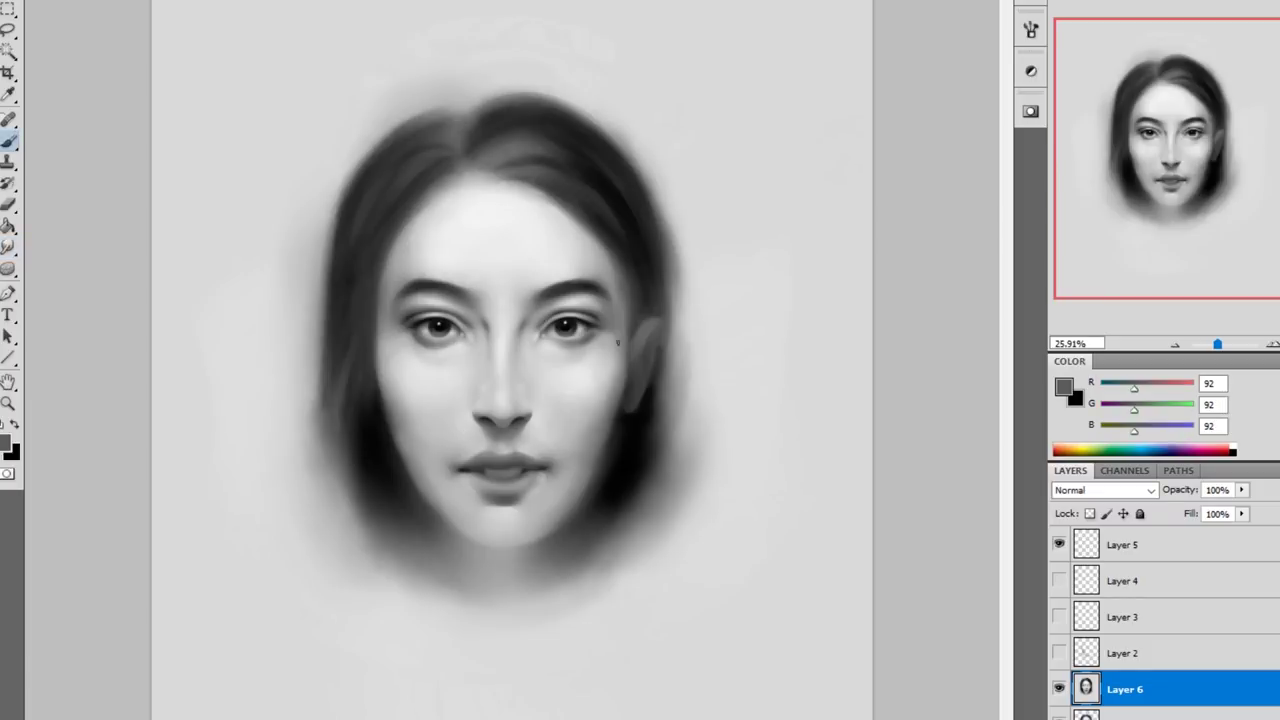
scroll(540, 335, "up", 4)
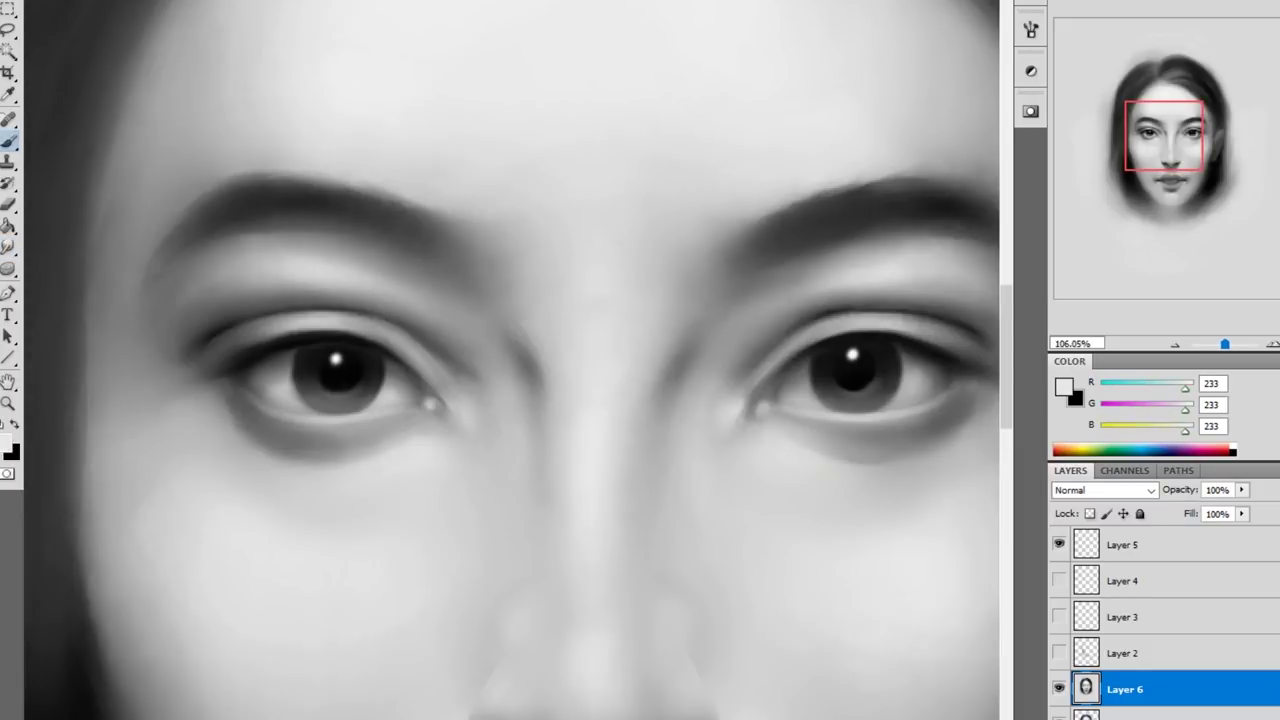
key("ctrl+0")
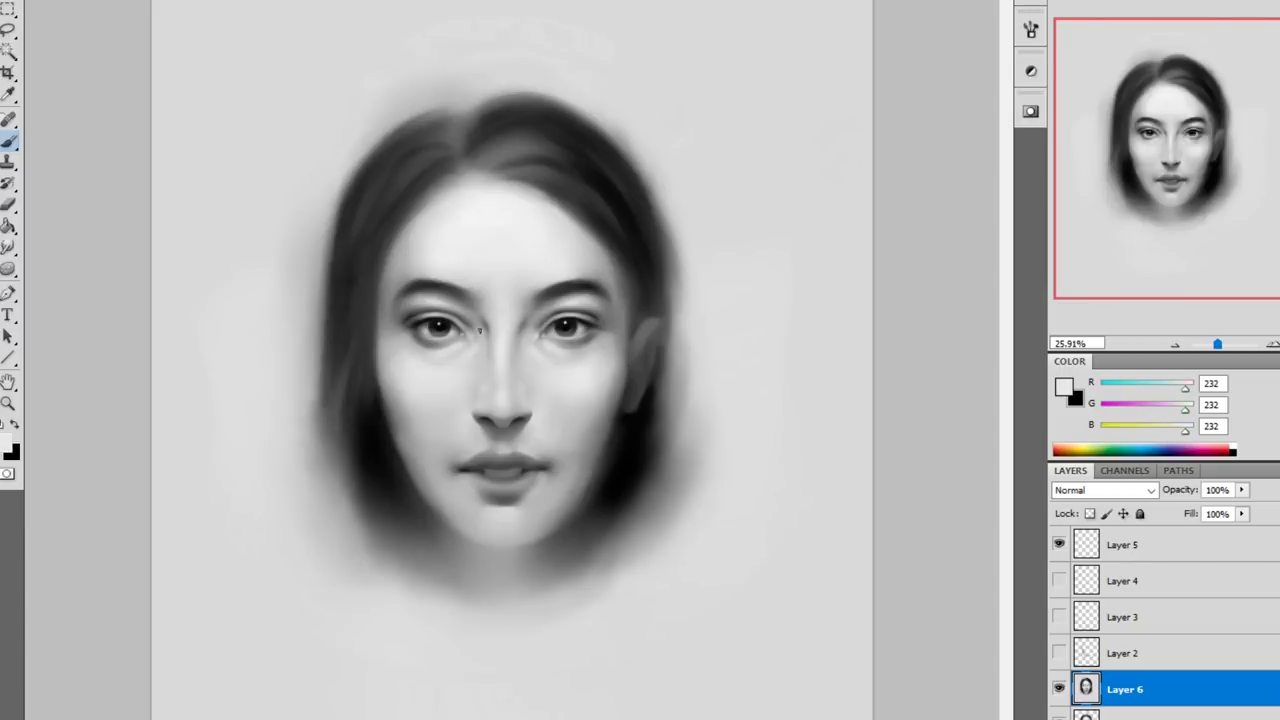
Add soft highlights to the upper eyelids, nose and forehead on a new layer with sampled light greys.
key("ctrl+shift+alt+n")
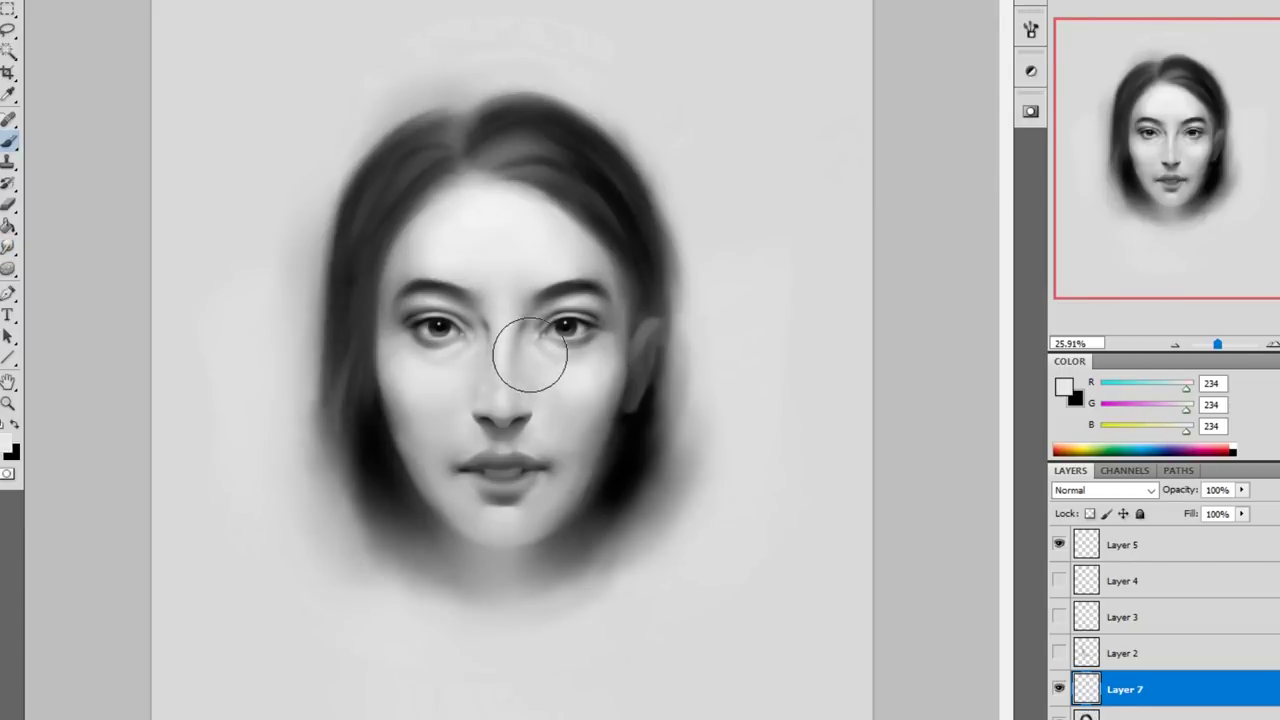
left_click(436, 328, "alt")
scroll(567, 345, "up", 3)
key("x")
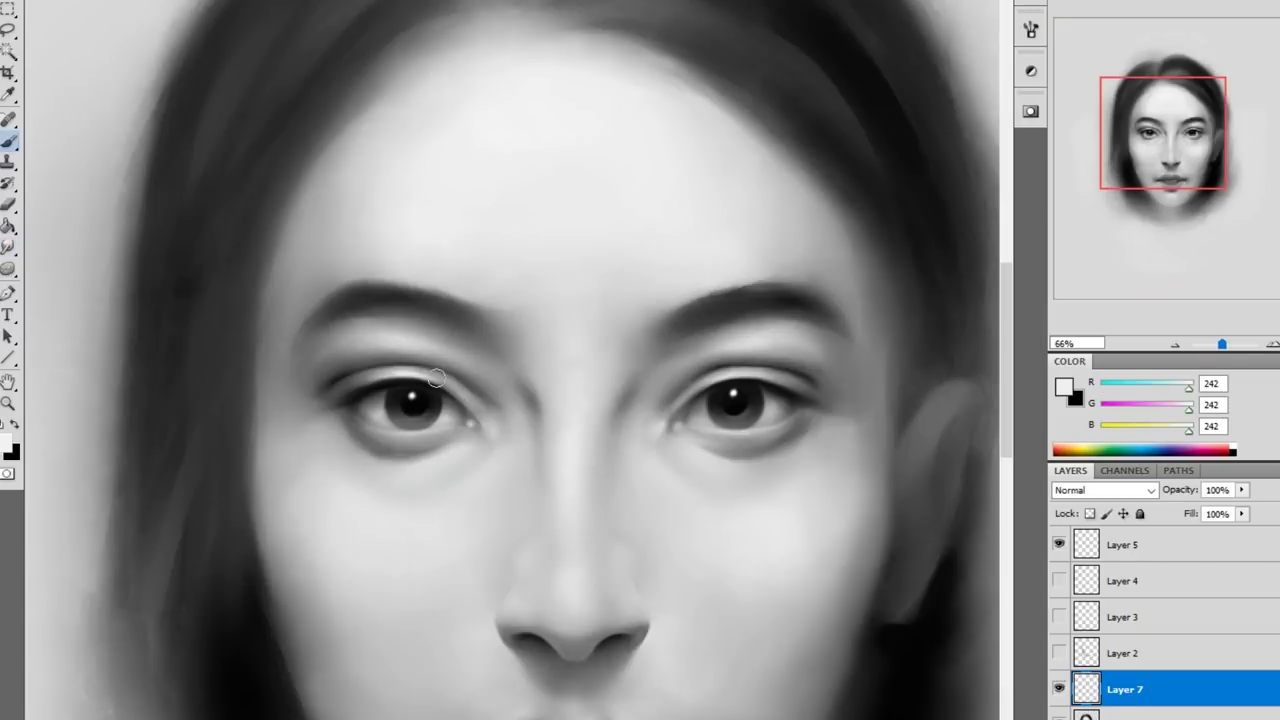
left_click_drag(572, 580, 512, 510)
left_click(512, 510, "alt")
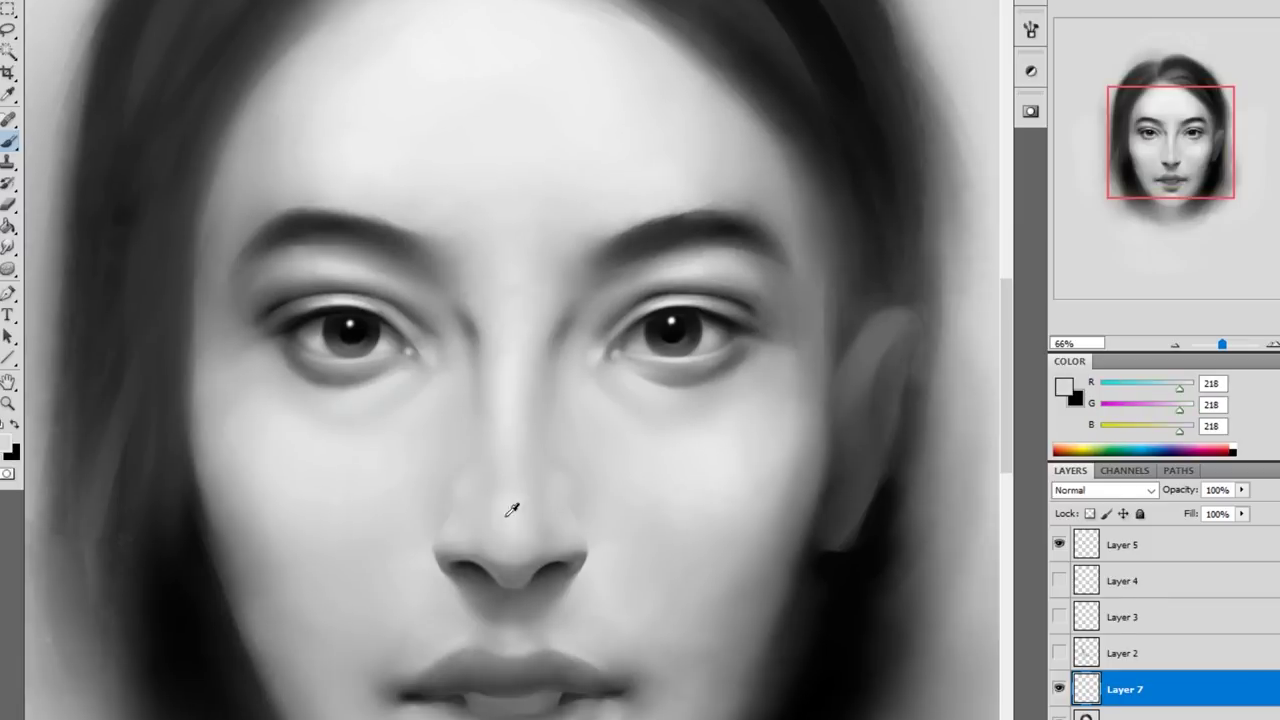
left_click(483, 98, "alt")
scroll(483, 98, "down", 1)
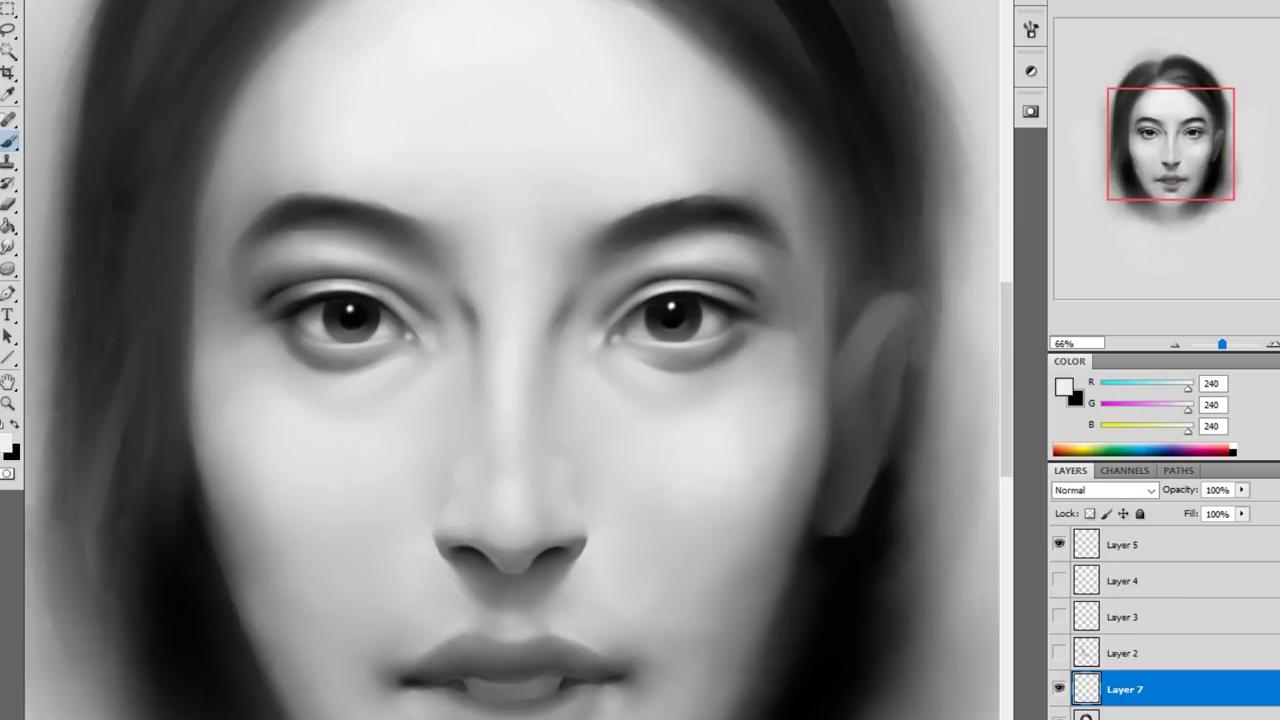
Soften the new highlights across the cheek and around the mouth with Smudge and Eraser.
key("r")
scroll(809, 309, "down", 4)
key("e")
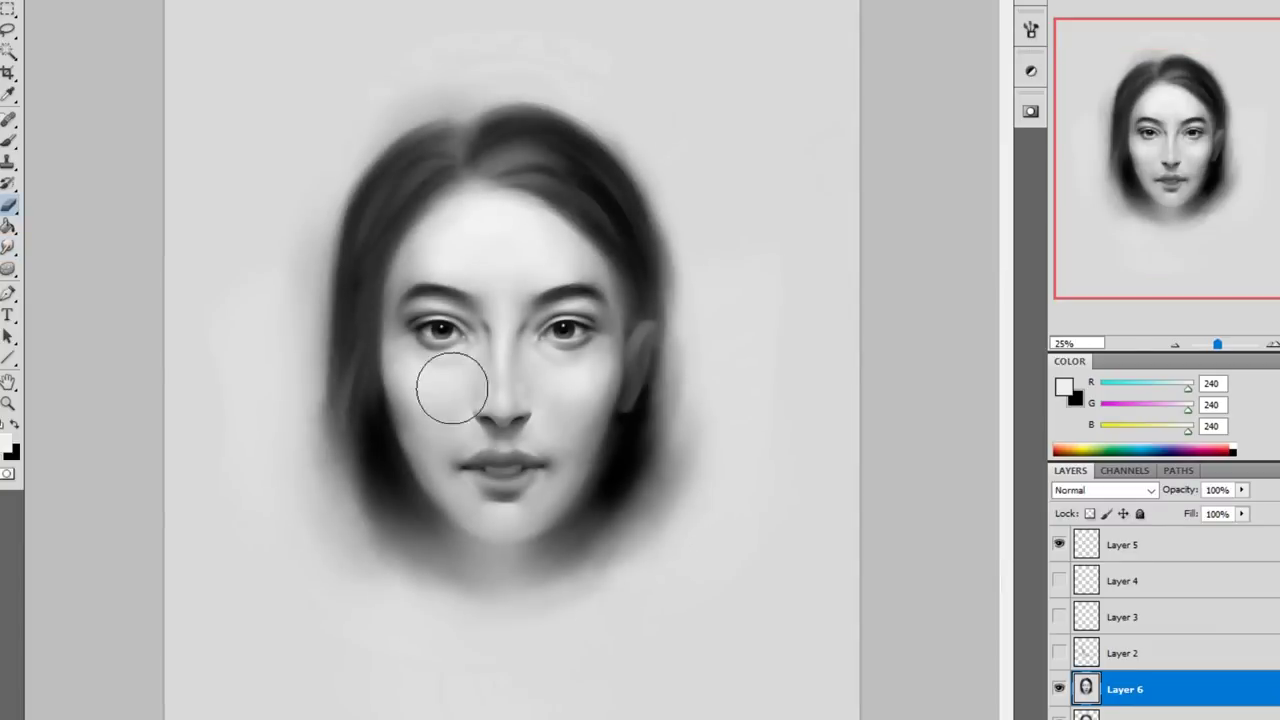
left_click_drag(429, 380, 560, 470)
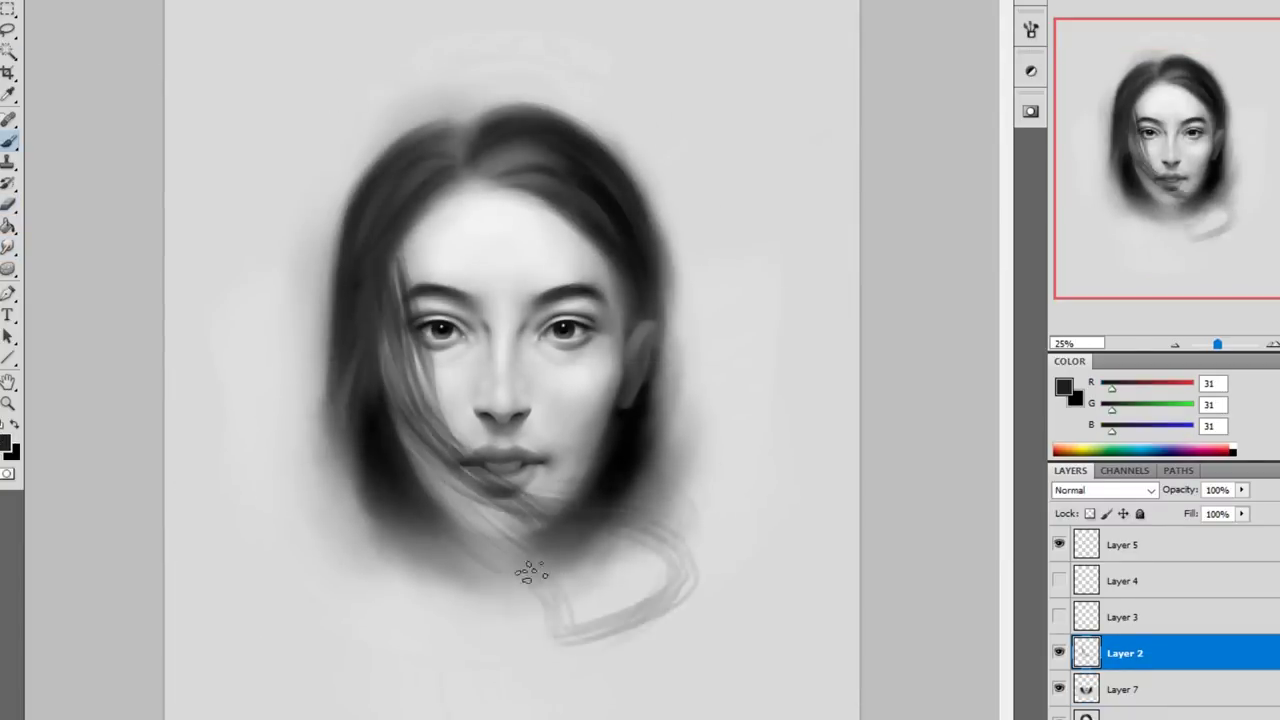
Paint loose dark hair strands from the temple across the cheek on Layer 2 with sampled dark greys.
left_click_drag(514, 571, 643, 614)
key("alt+bracketright")
key("h")
key("b")
left_click(400, 300, "alt")
left_click_drag(420, 170, 420, 425)
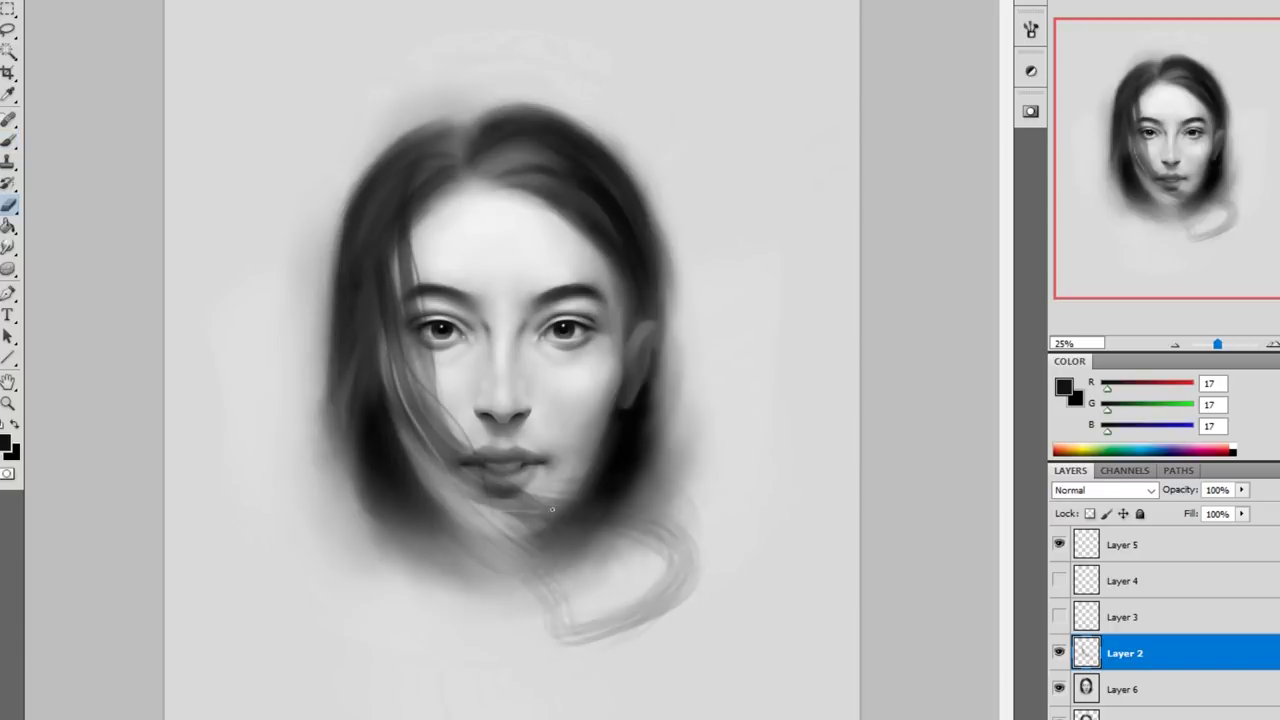
Thin out the curl below the jaw, and try fine light strands over the temple on Layer 2.
left_click_drag(650, 600, 586, 537)
key("b")
right_click(518, 208)
left_click(413, 270, "alt")
left_click(412, 311, "alt")
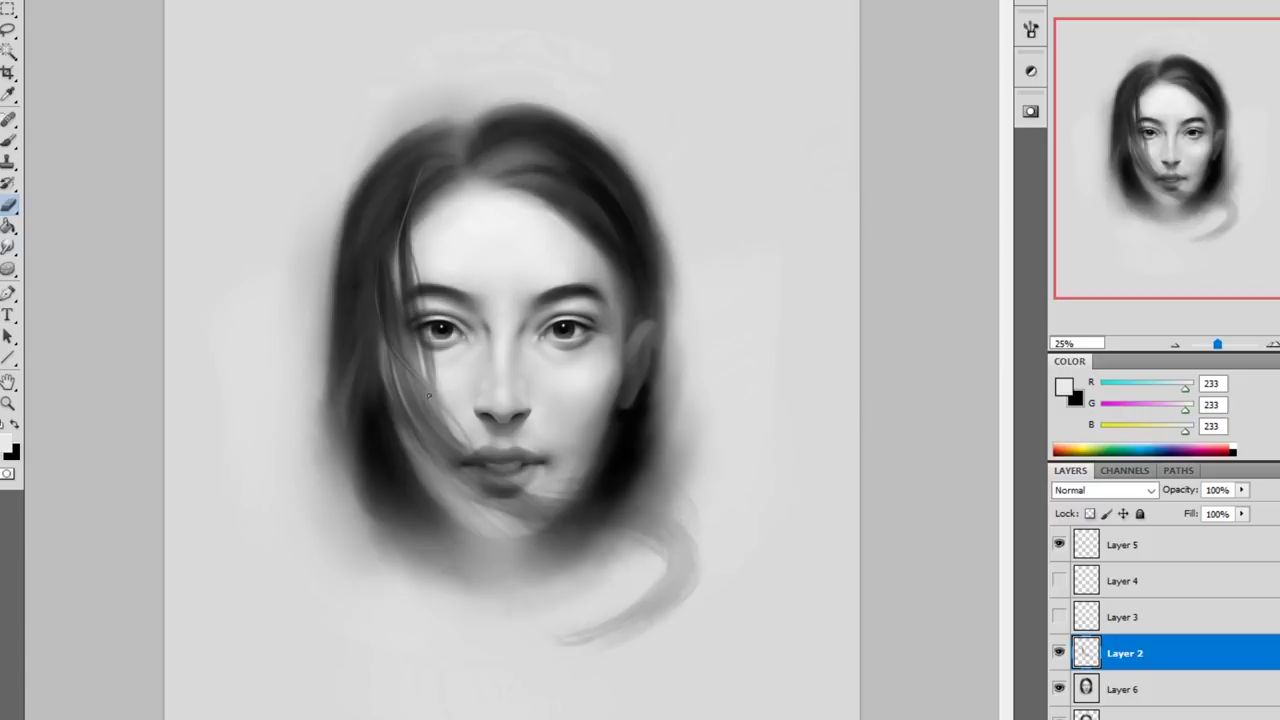
Lock Layer 2's transparent pixels, and nudge the facial features on the layer below with Liquify, comparing before and after.
left_click(1091, 514)
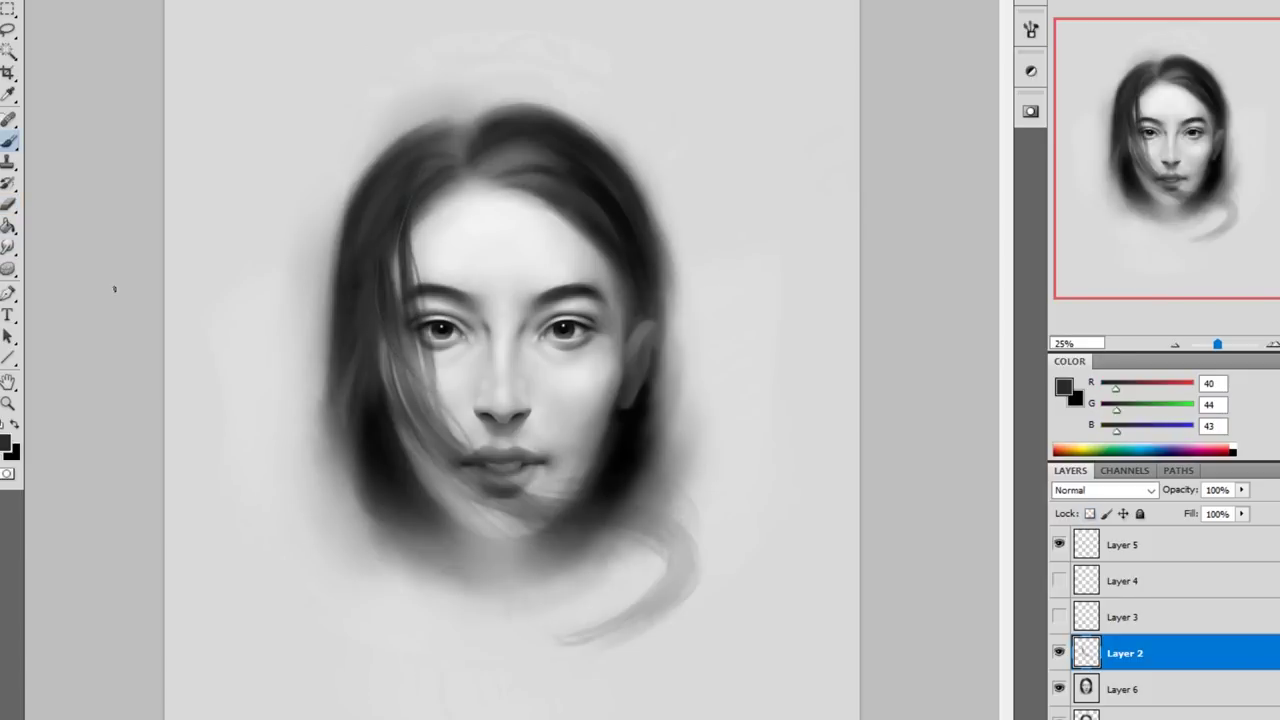
key("r")
key("alt+bracketleft")
key("ctrl+shift+x")
left_click_drag(486, 448, 484, 452)
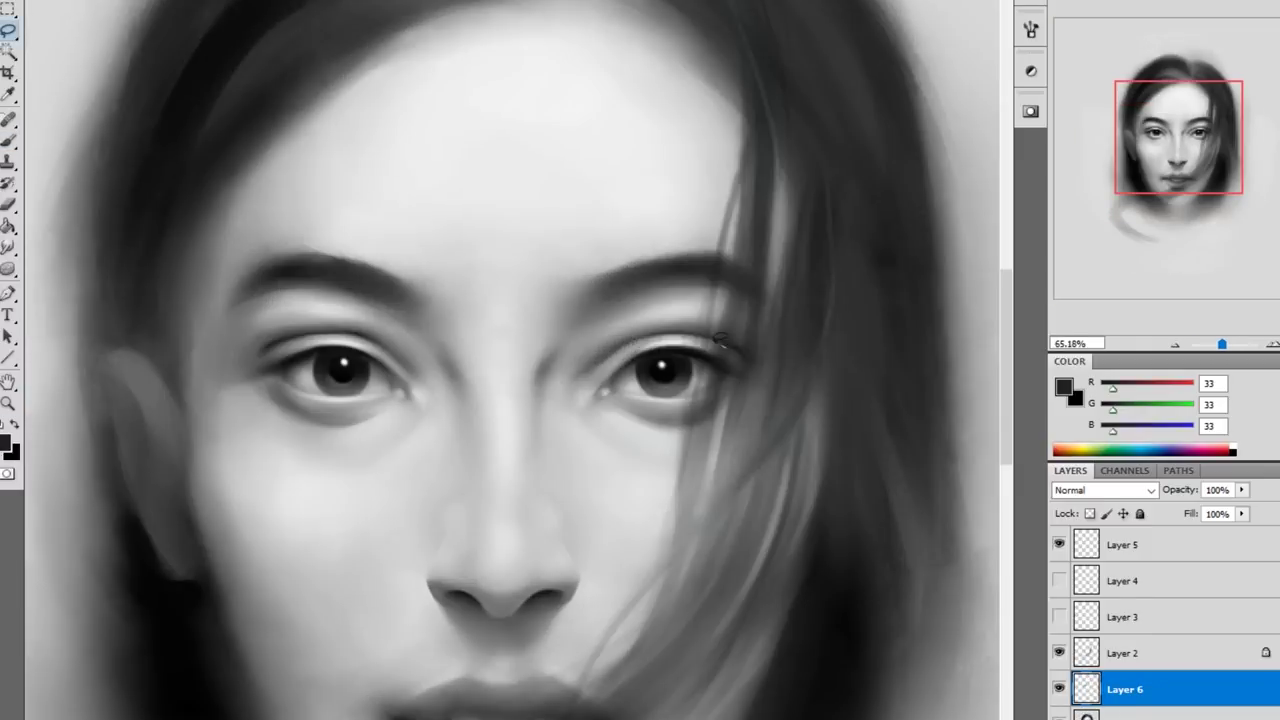
left_click(1059, 689)
left_click(1059, 689)
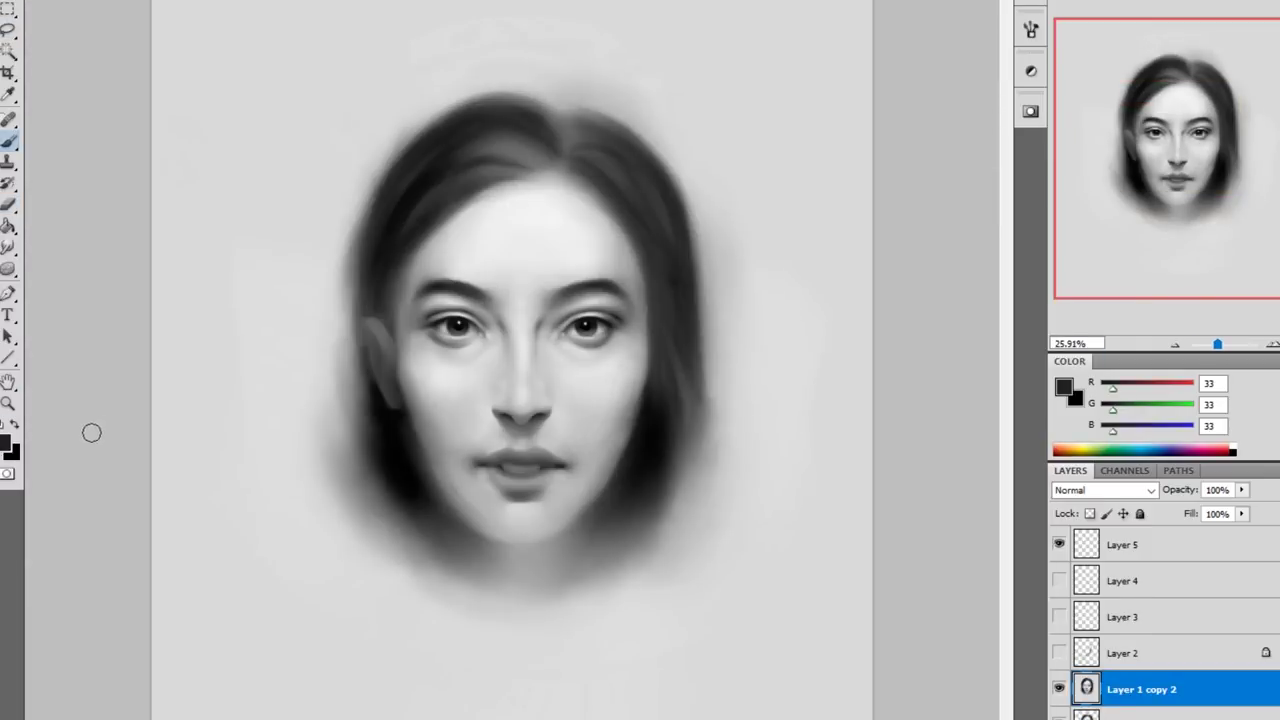
Flip Layer 2's loose strands horizontally so they fall over the side of the face with the ear.
key("bracketright")
key("bracketright")
key("bracketright")
key("bracketright")
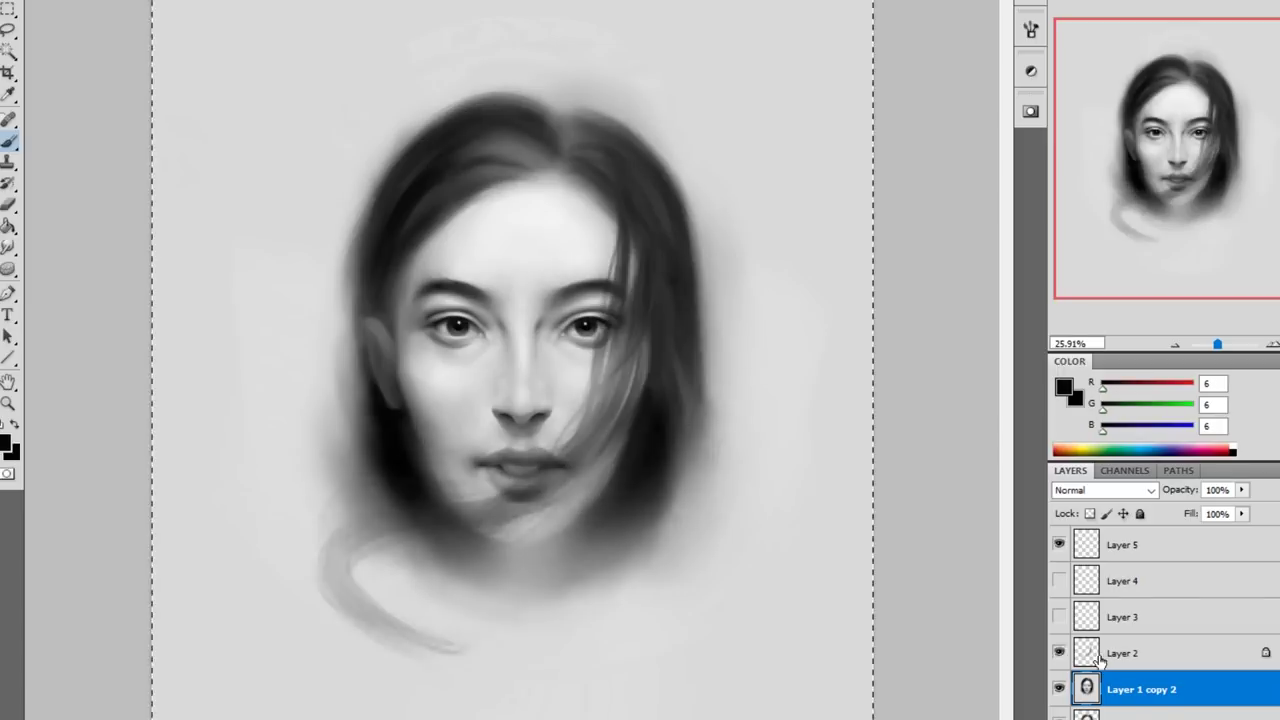
key("alt+bracketright")
key("ctrl+t")
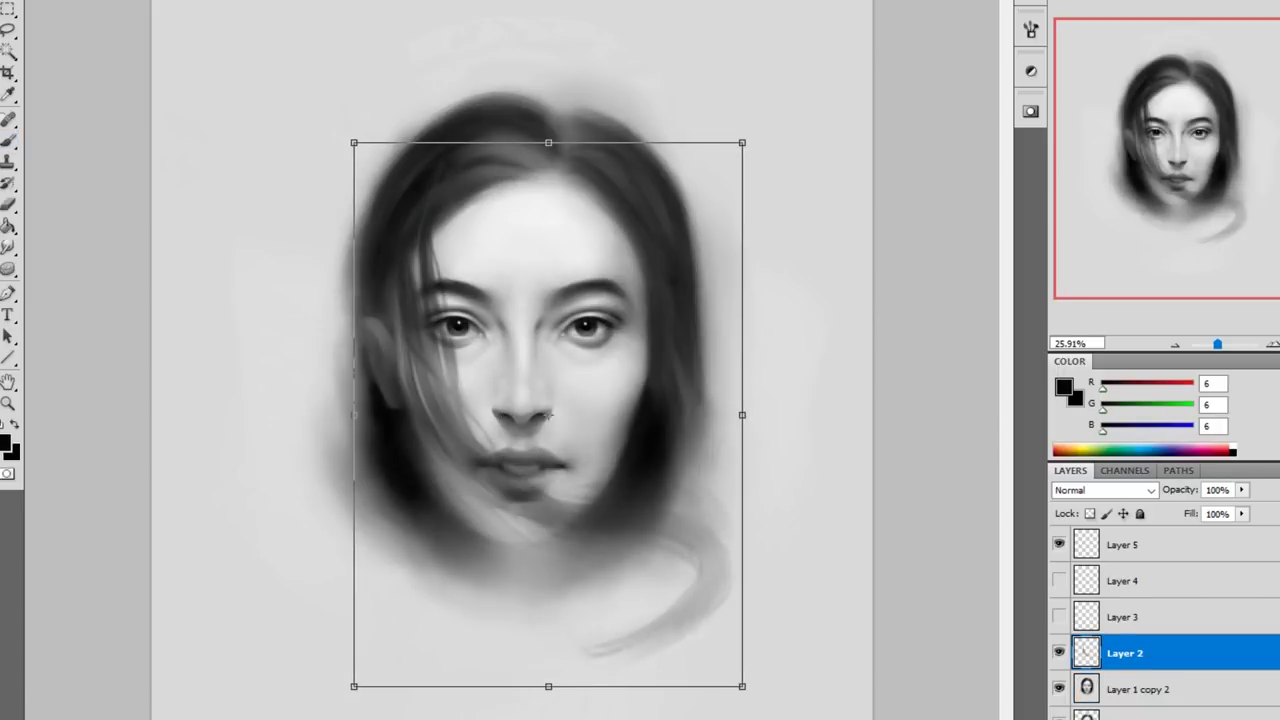
key("Return")
Darken the strands between the temple and the cheek on Layer 2 with sampled near-black.
key("r")
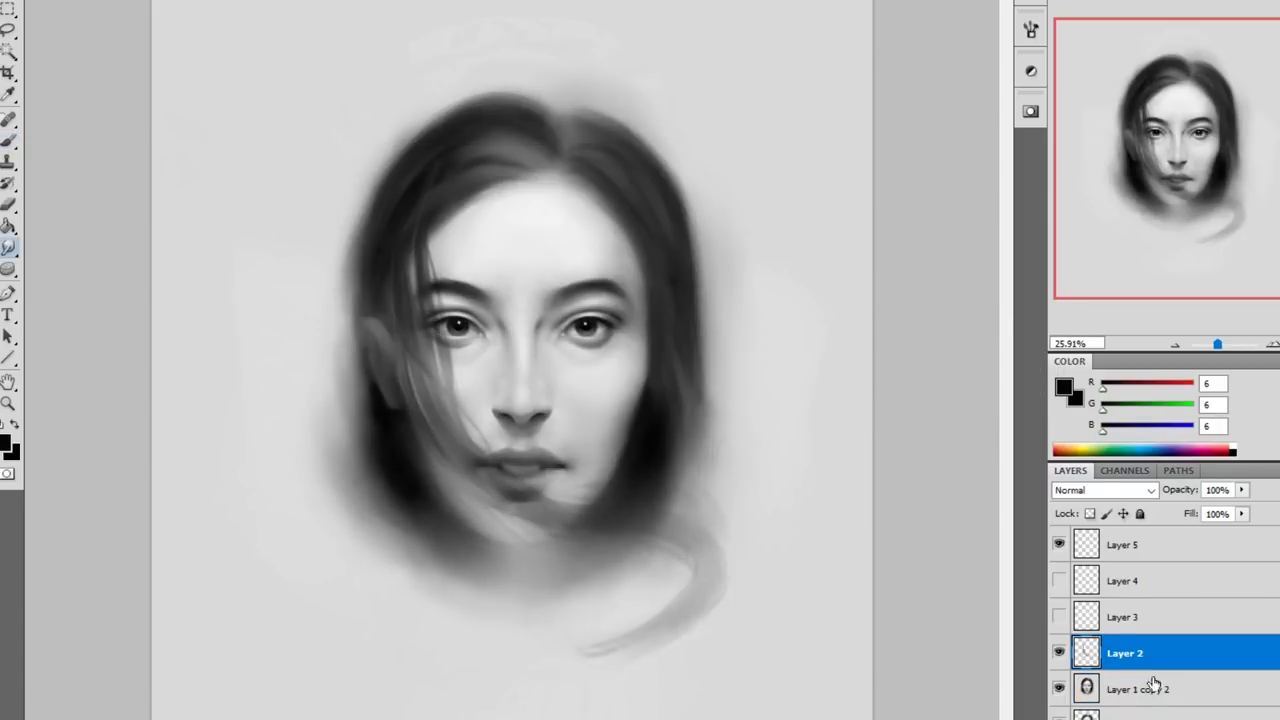
key("alt+bracketleft")
key("ctrl+shift+n")
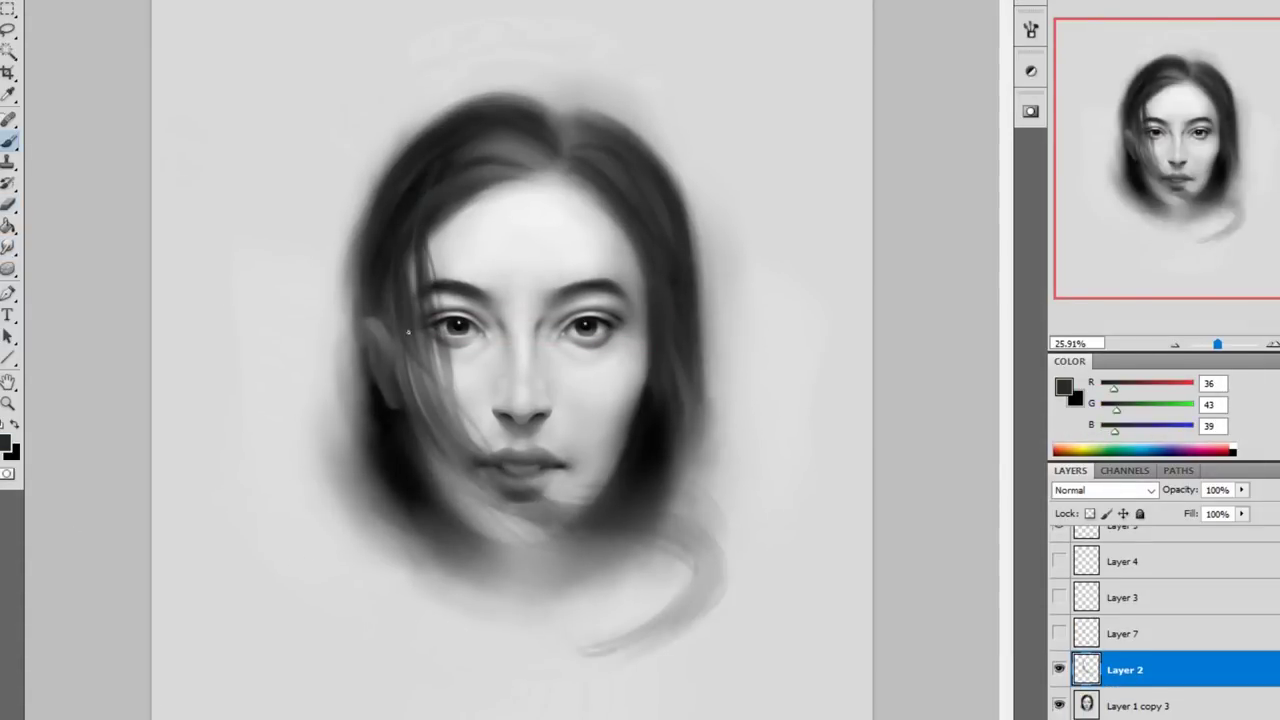
left_click(408, 331, "alt")
left_click_drag(418, 306, 452, 416)
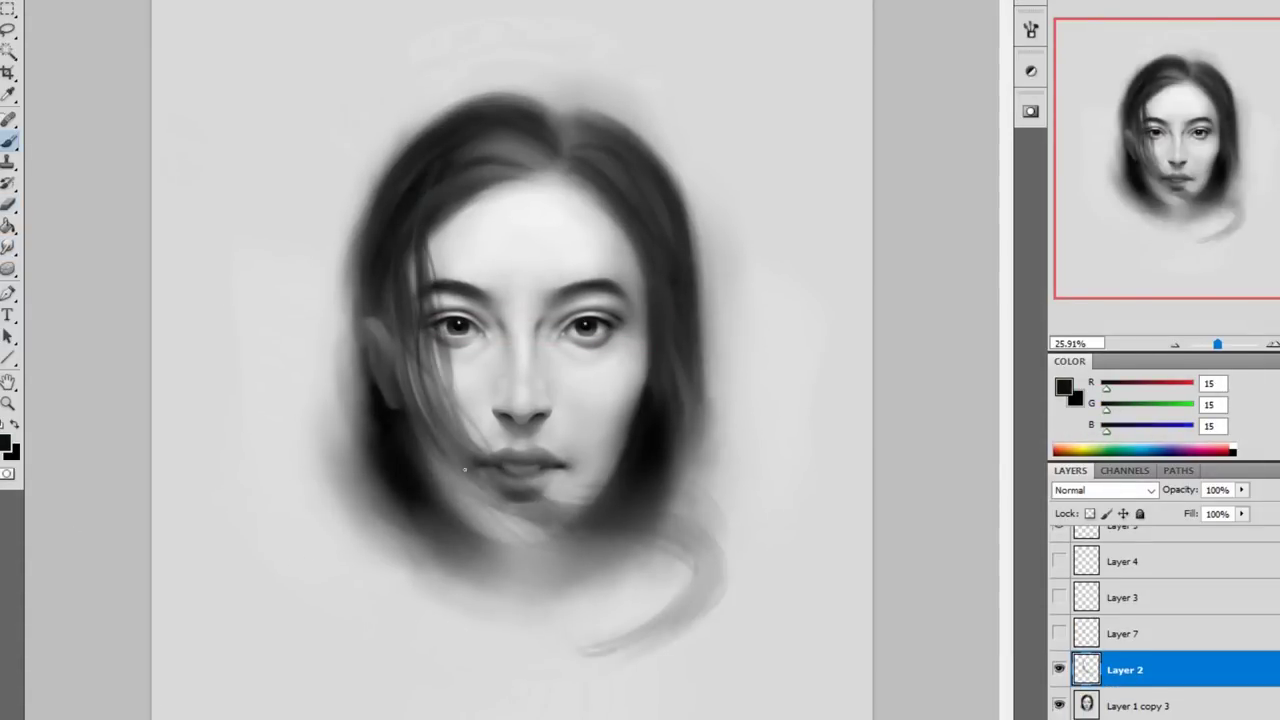
Refine the uncovered eyebrow on the portrait layer with sampled mid and dark greys, blending with Smudge.
left_click(1138, 700)
key("e")
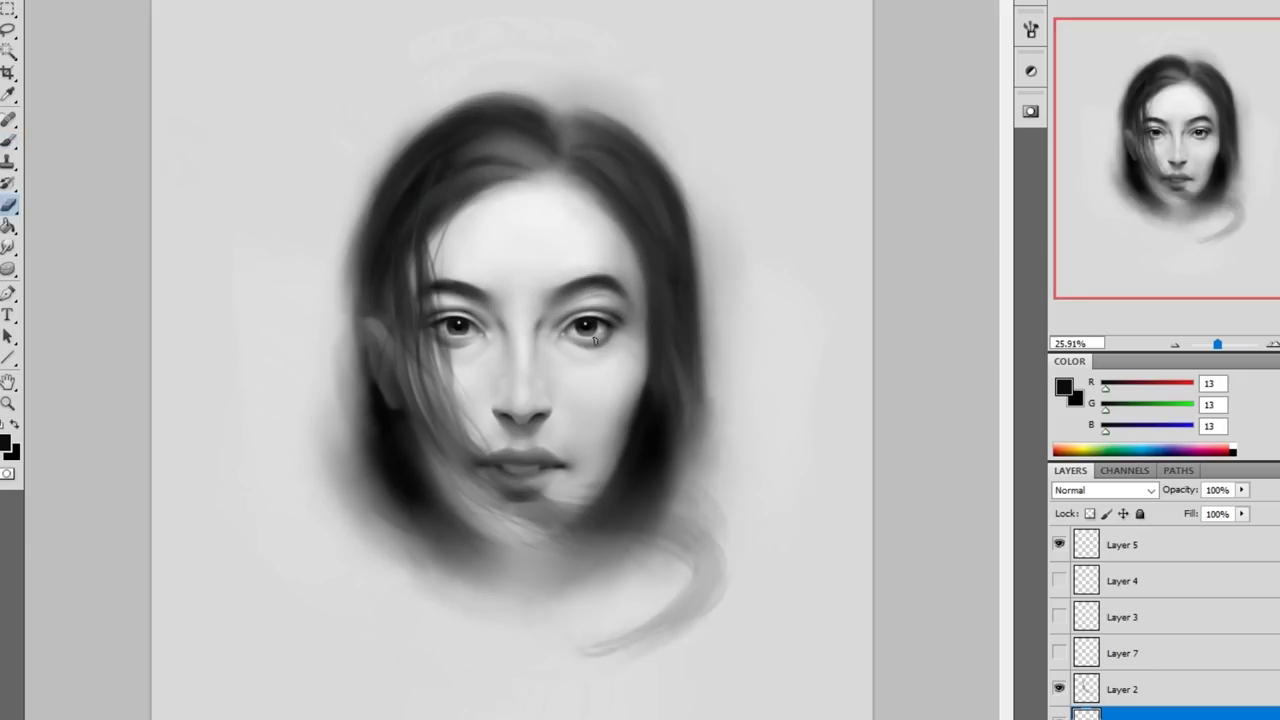
right_click(928, 166)
key("Escape")
key("b")
left_click(600, 292, "alt")
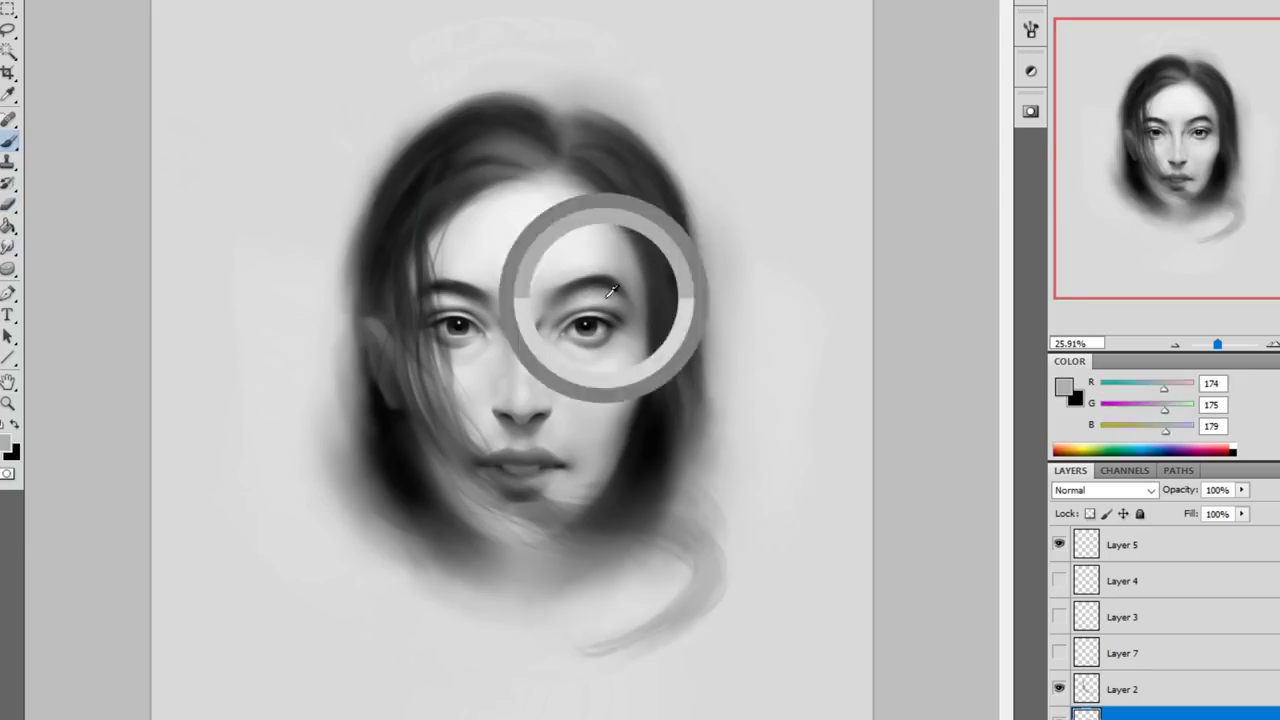
left_click(565, 172, "alt")
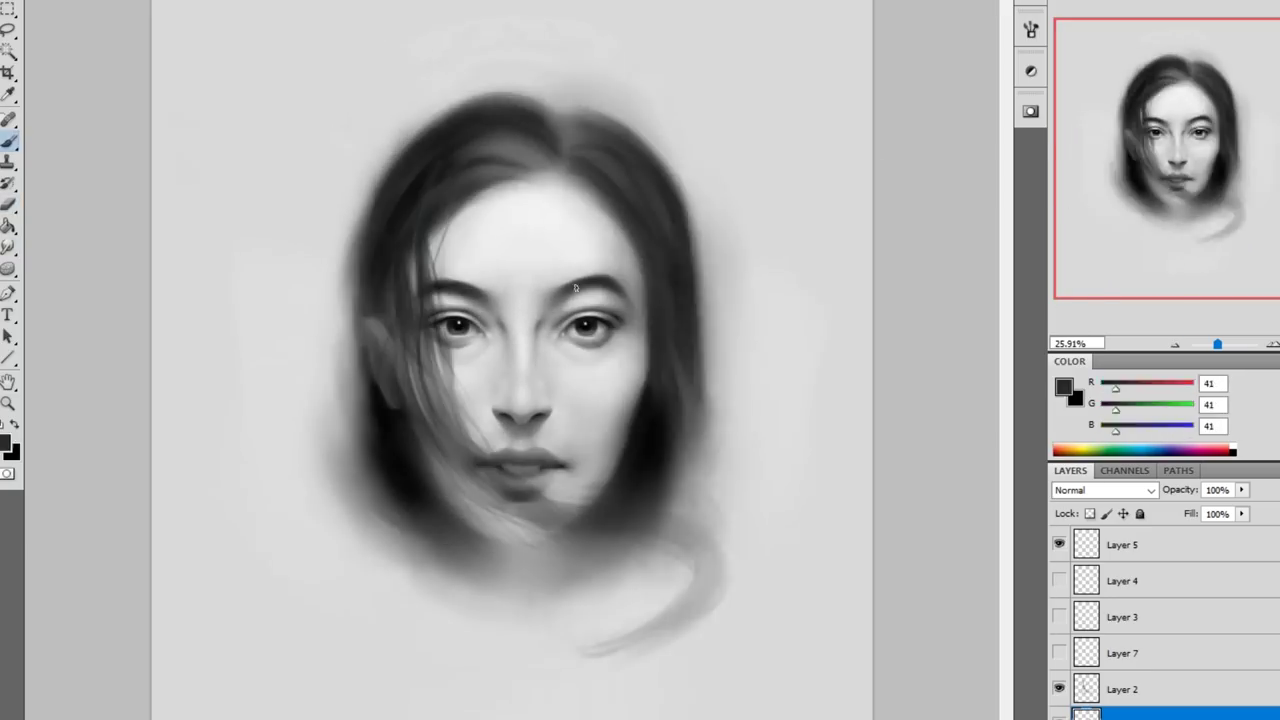
key("r")
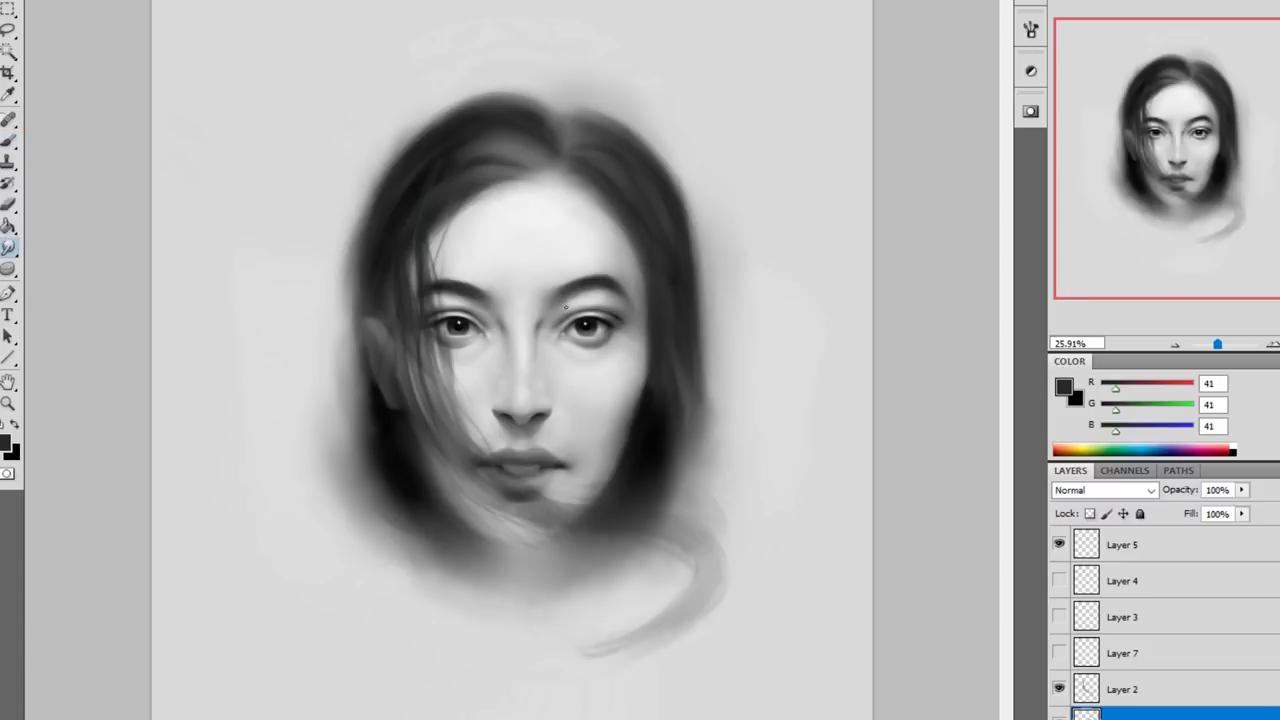
Clean up the eyelid shading below that eyebrow, and deepen the eye with near-black sampled from the pupil.
key("e")
key("r")
key("b")
left_click(585, 325, "alt")
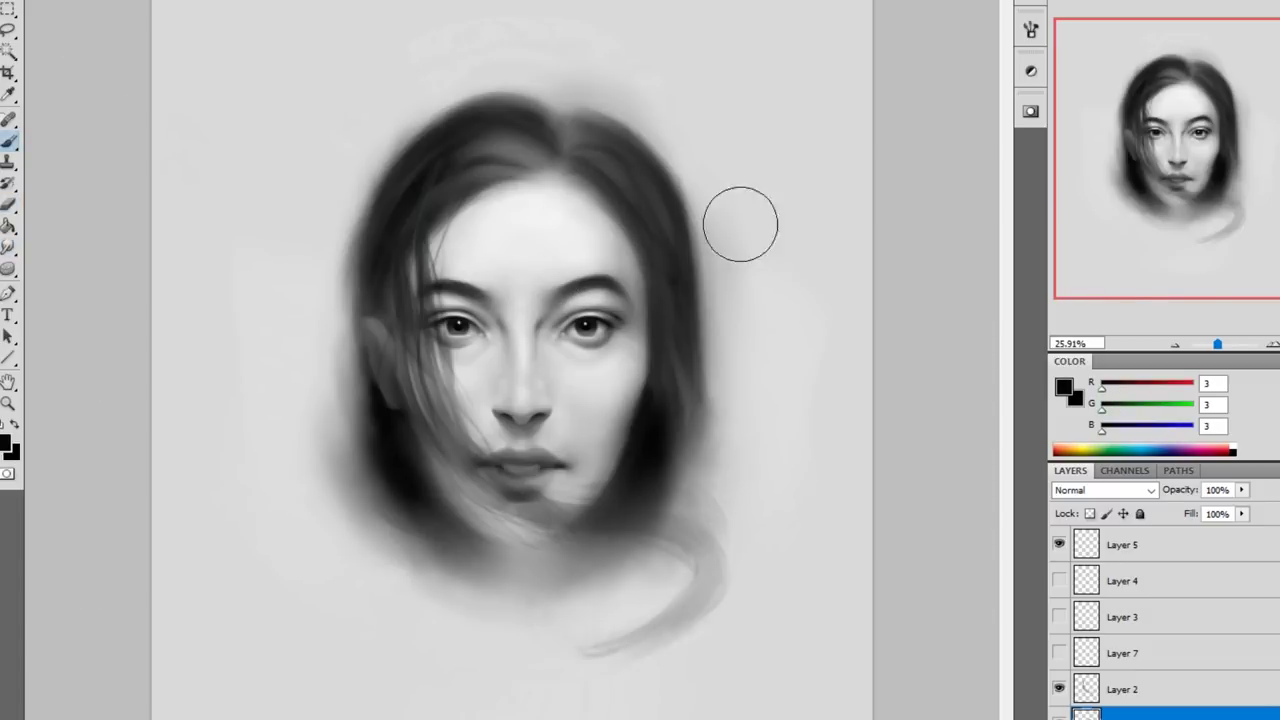
Retouch the hairline and the uncovered eyebrow with sampled tones while the canvas is flipped horizontally, and flip it back.
key("ctrl+shift+h")
key("r")
key("b")
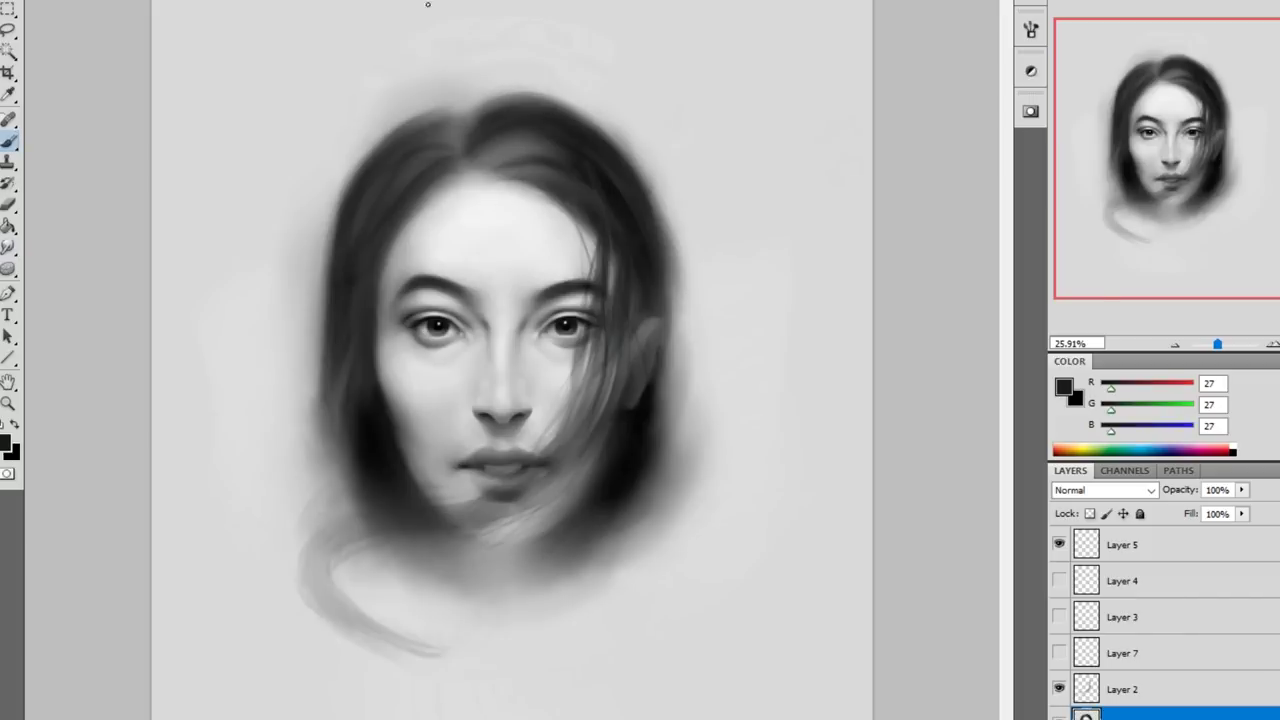
left_click(544, 208, "alt")
left_click(410, 287, "alt")
left_click(412, 262, "alt")
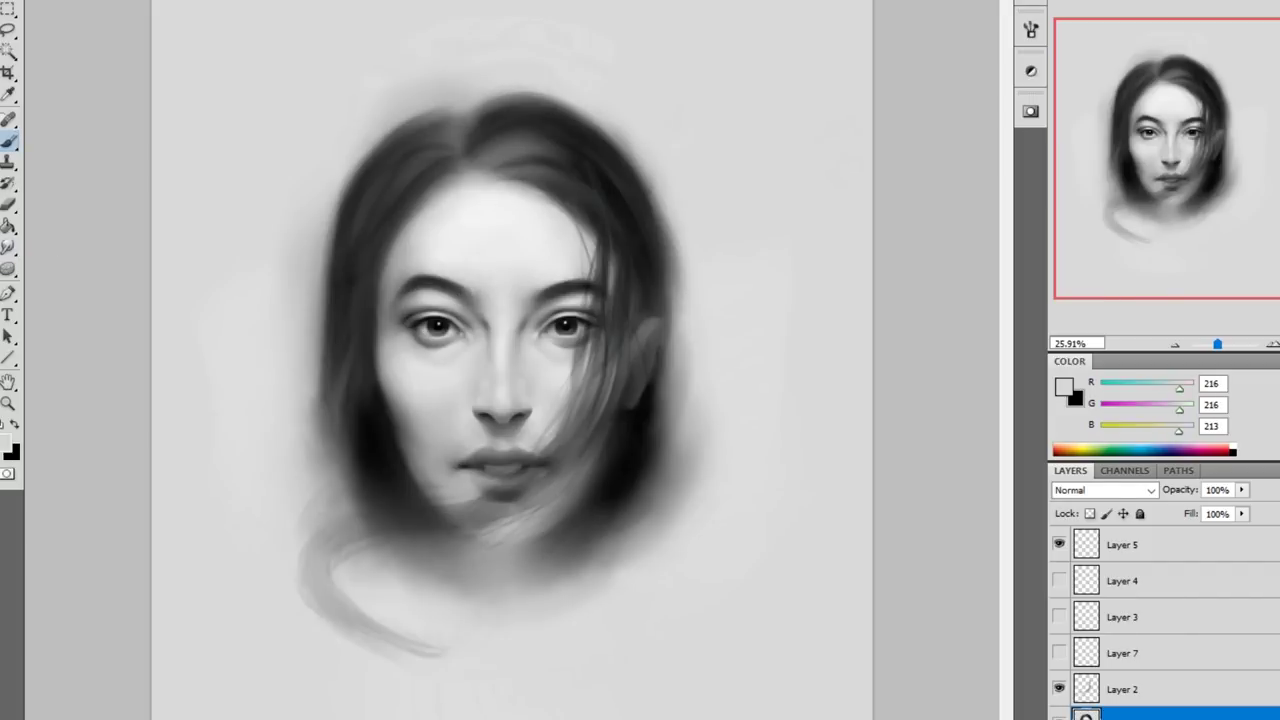
key("ctrl+shift+h")
Darken the strands beside the eye on Layer 2 with sampled near-black, and smooth them with Smudge.
left_click(420, 314, "alt")
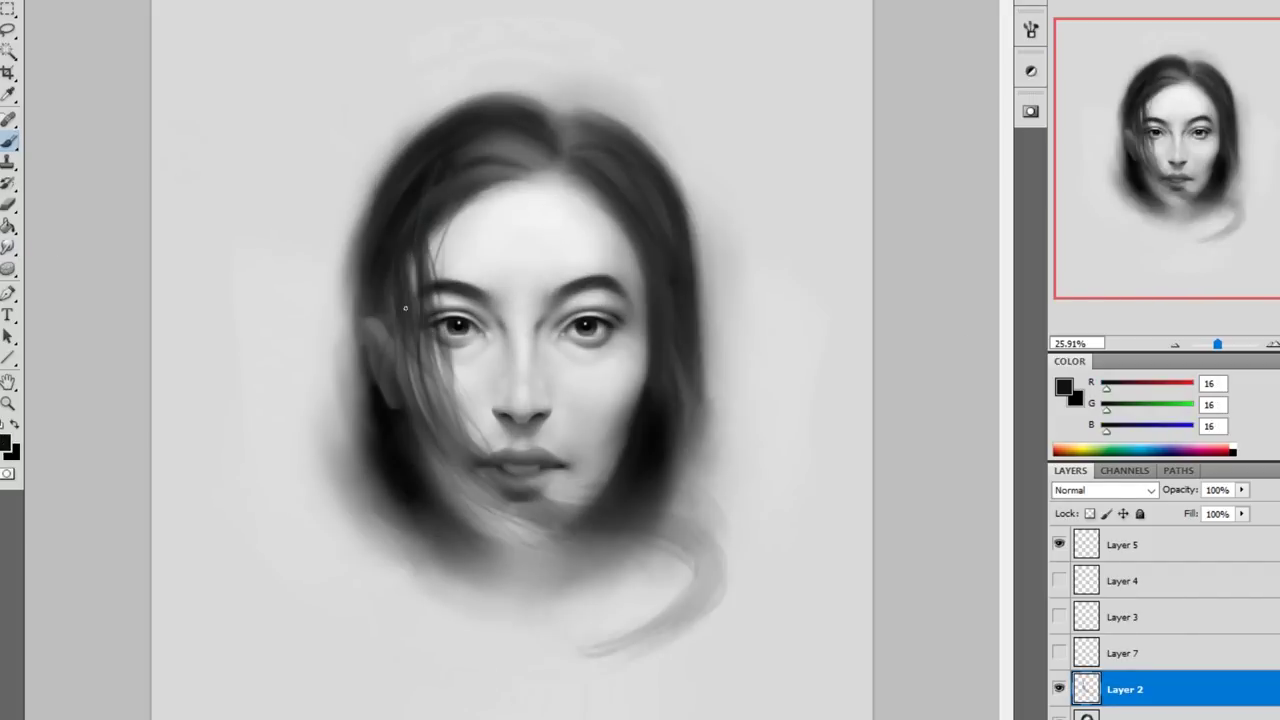
key("r")
key("ctrl+t")
key("Escape")
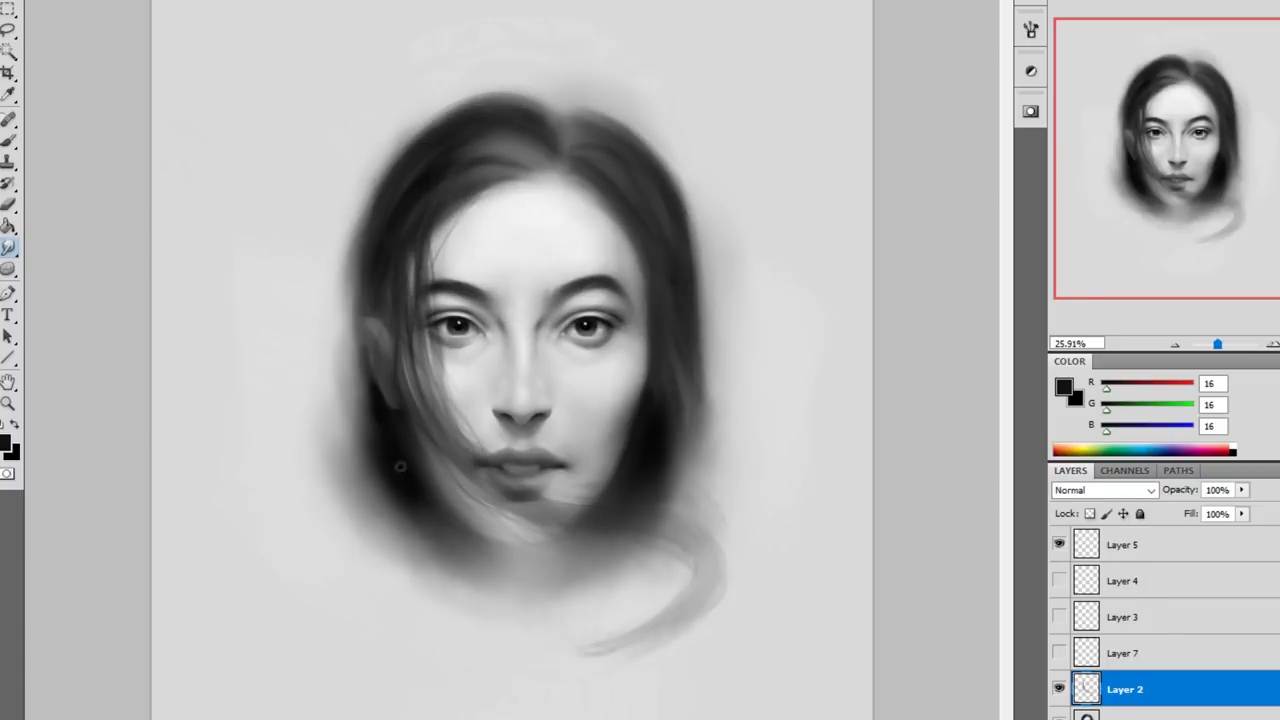
Erase most of the curved strand below the jaw on Layer 2, and sample a light grey from the nose bridge.
key("e")
left_click_drag(715, 495, 620, 697)
key("b")
left_click(522, 360, "alt")
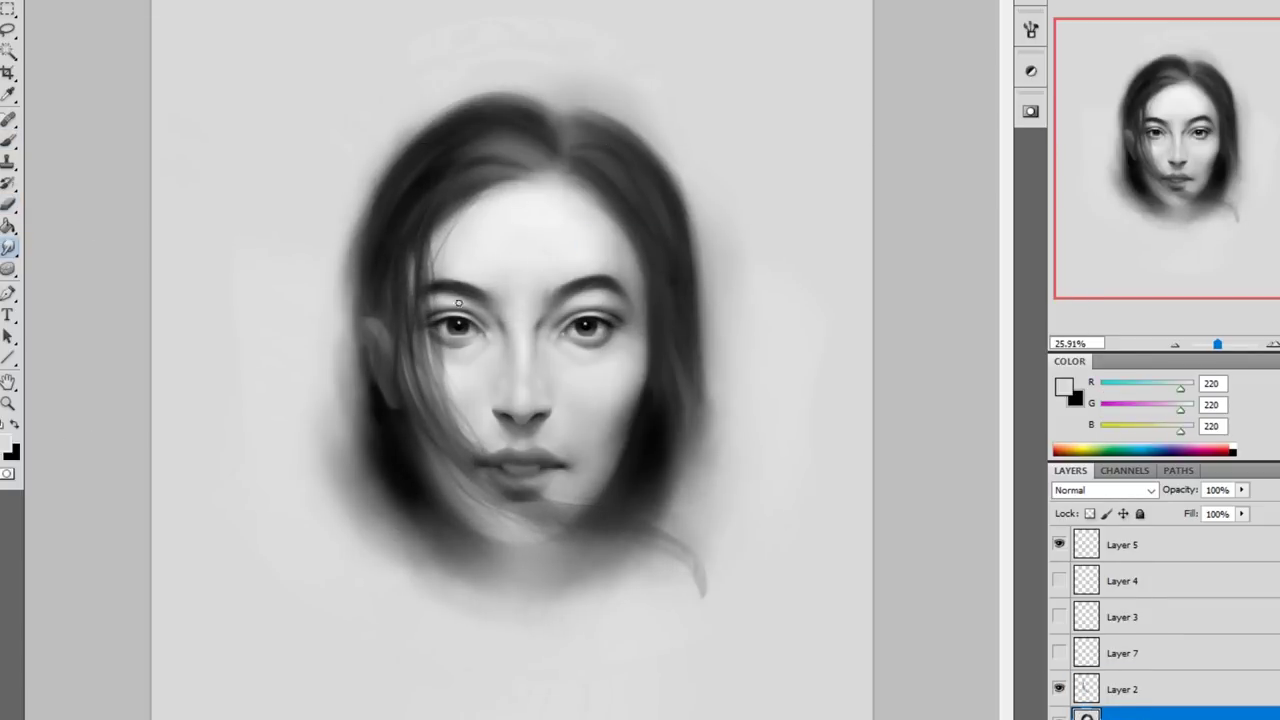
Undo the last strokes, and erase stray shading around the face on a flipped canvas before returning to Layer 2.
key("ctrl+alt+z")
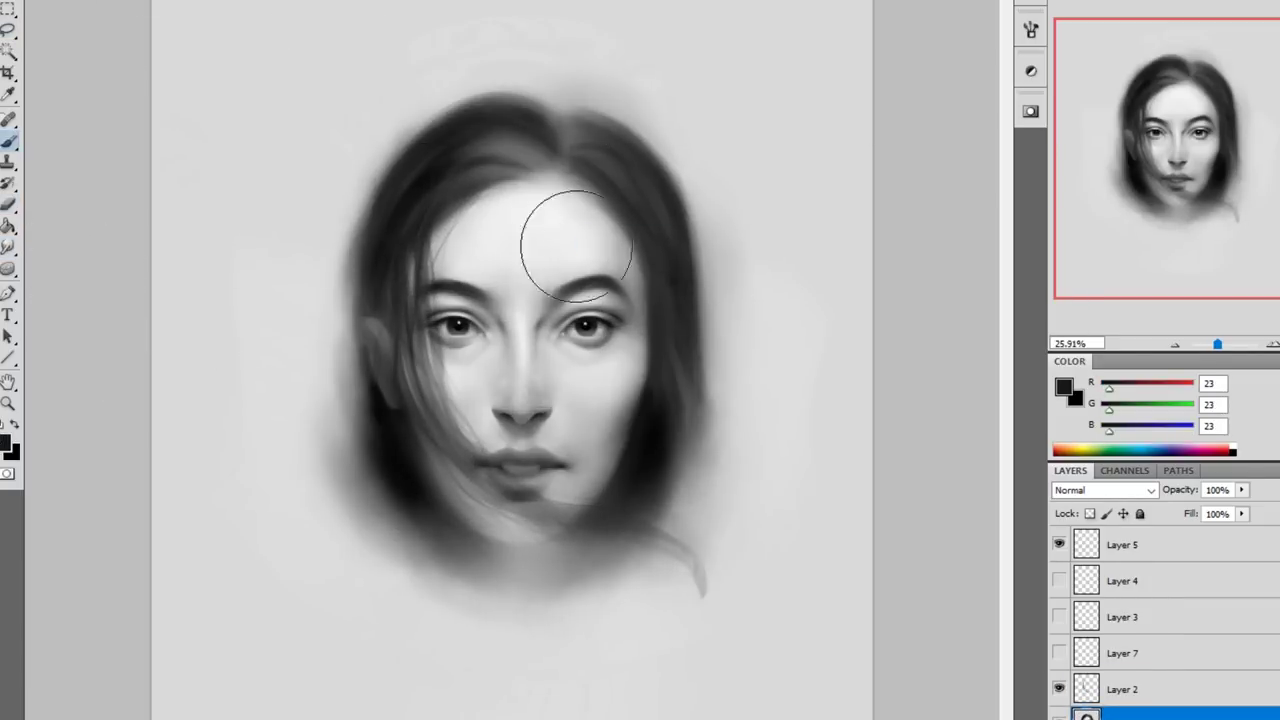
key("e")
scroll(490, 420, "up", 5)
key("shift+alt+k")
scroll(558, 292, "down", 5)
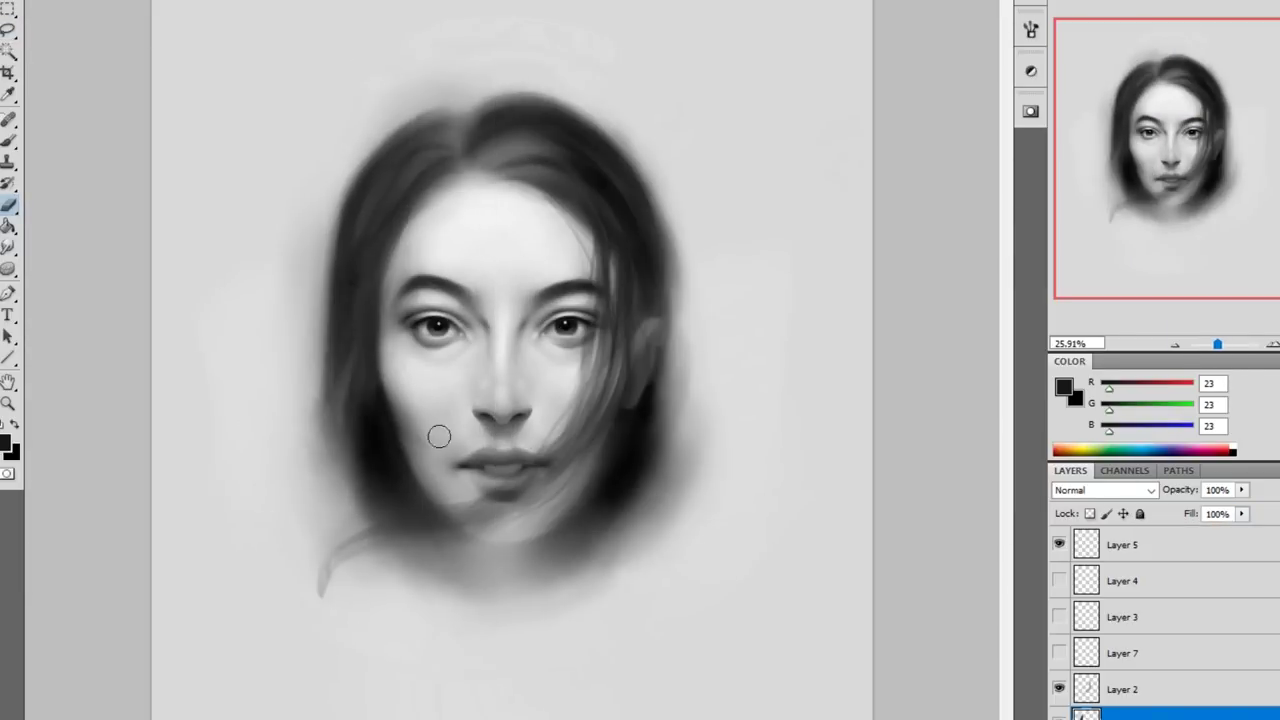
left_click(1110, 677)
key("x")
scroll(677, 391, "up", 5)
scroll(677, 391, "down", 5)
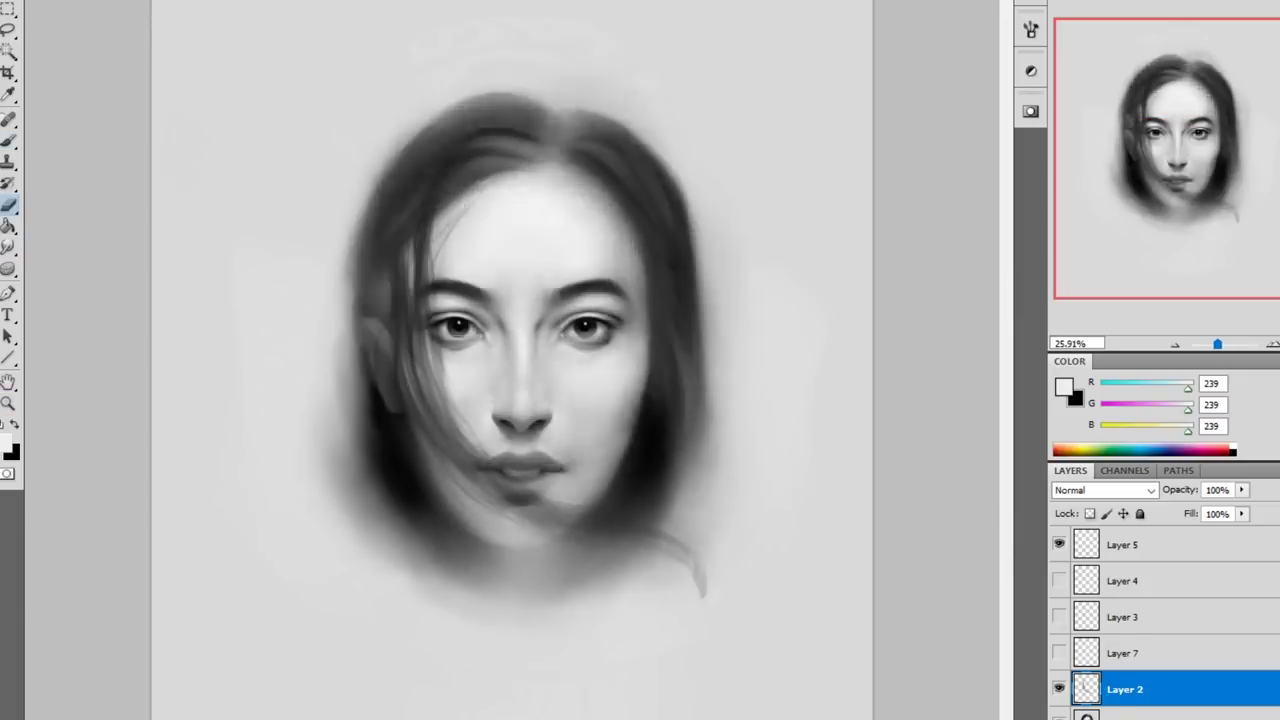
key("alt+bracketleft")
right_click(1157, 700)
left_click(1157, 406)
key("ctrl+shift+x")
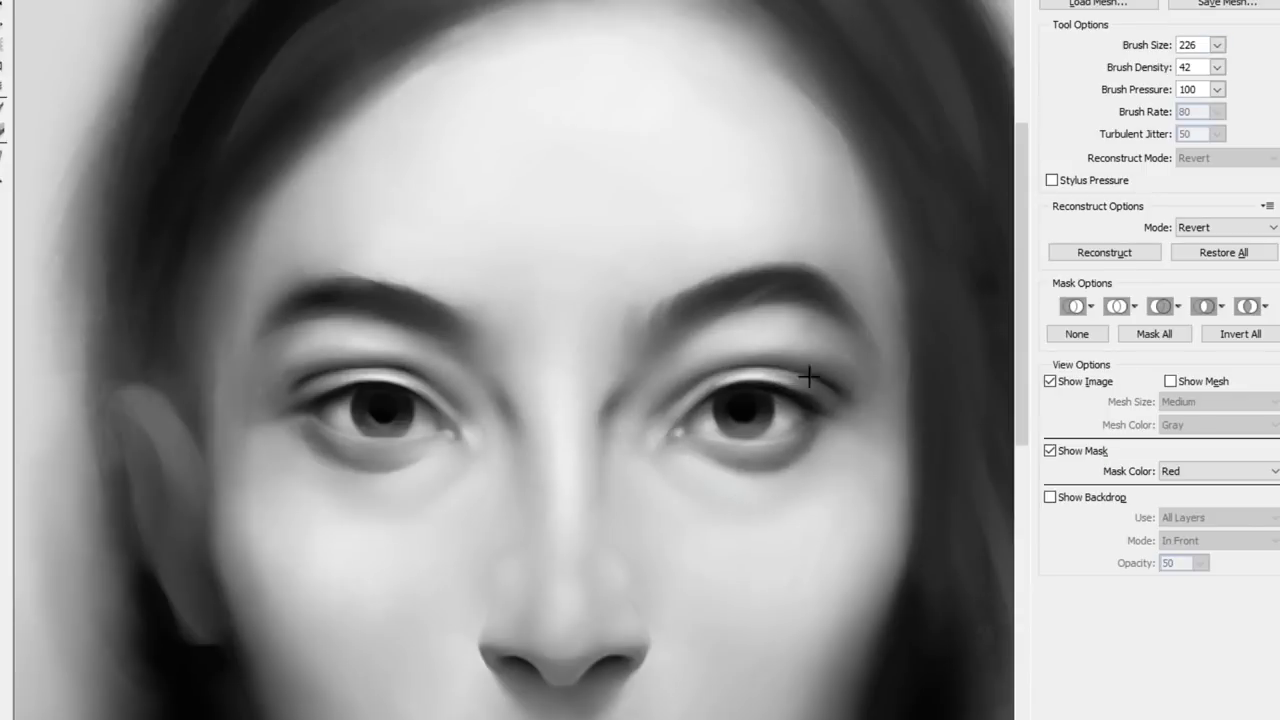
key("Escape")
Blend the eyebrows with Smudge, and soften their inner ends using light grey sampled from the surrounding skin.
scroll(390, 214, "up", 5)
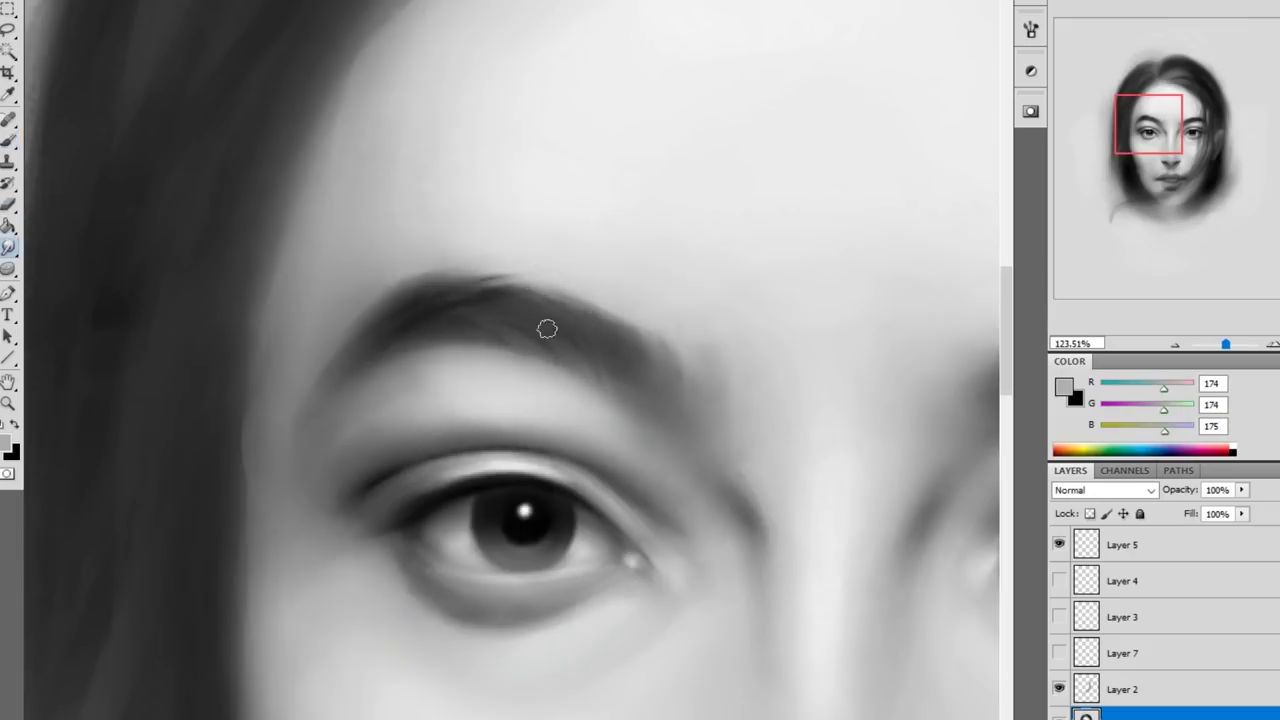
scroll(434, 234, "down", 5)
key("r")
scroll(485, 240, "up", 5)
left_click(646, 349, "alt")
key("b")
left_click(383, 400, "alt")
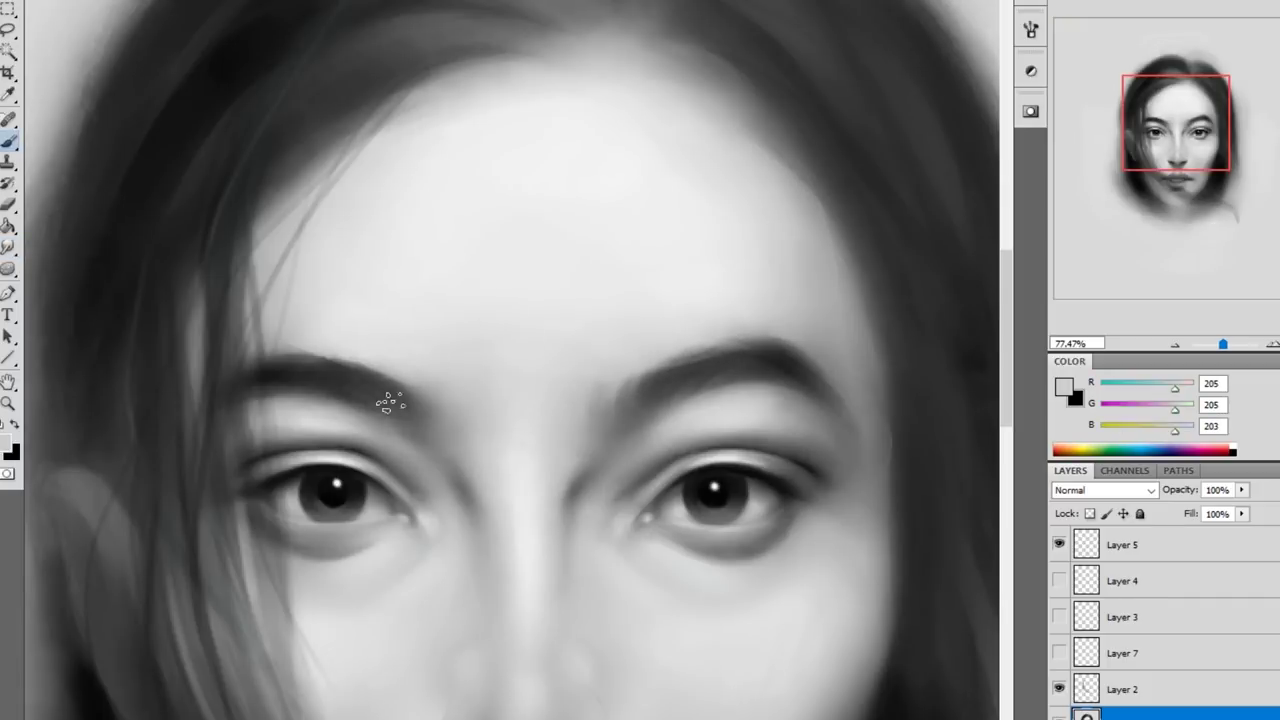
Retouch the facial skin with light greys sampled from the forehead, and sample a tone from the strands beside the covered eye.
scroll(383, 400, "down", 5)
key("ctrl+shift+h")
left_click(441, 245, "alt")
left_click(531, 245, "alt")
scroll(597, 392, "up", 5)
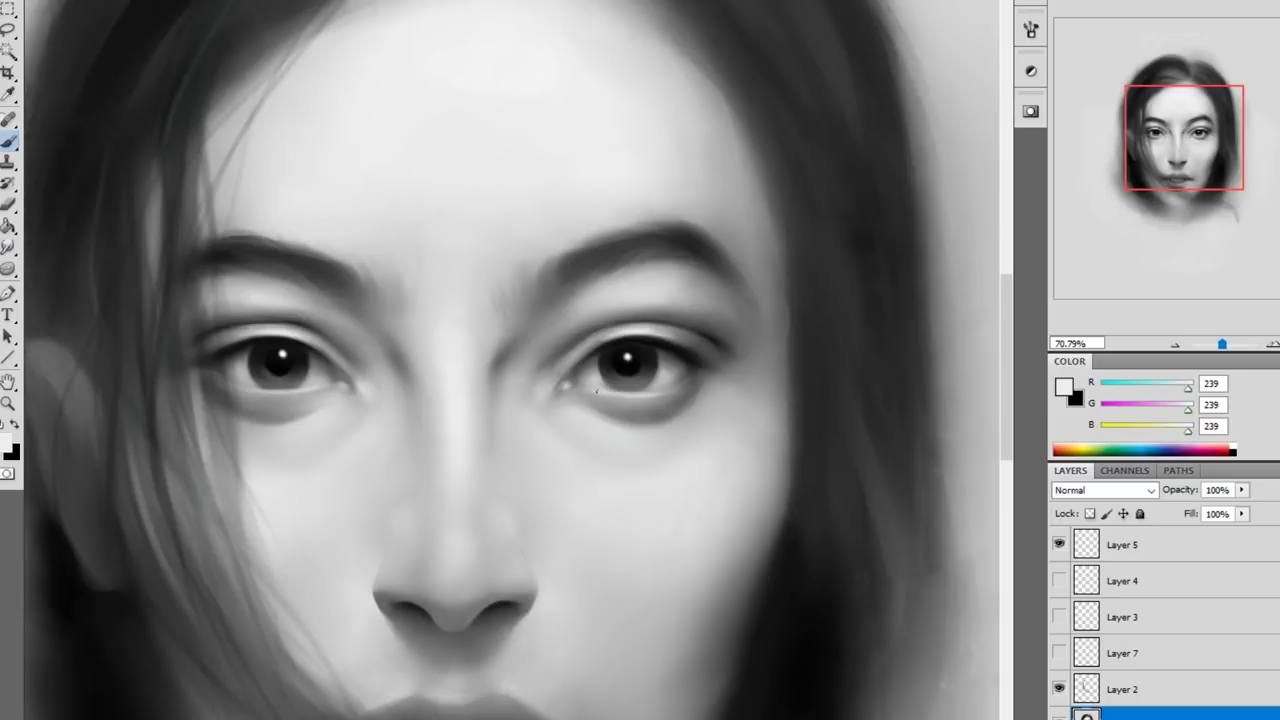
scroll(360, 503, "down", 5)
scroll(186, 386, "up", 3)
left_click(186, 386, "alt")
scroll(910, 275, "down", 3)
Soften the hair strands on Layer 2 with a Gaussian Blur of 3.0 pixels radius.
scroll(455, 325, "up", 5)
key("l")
scroll(674, 400, "down", 5)
key("b")
scroll(444, 321, "up", 5)
scroll(583, 266, "down", 1)
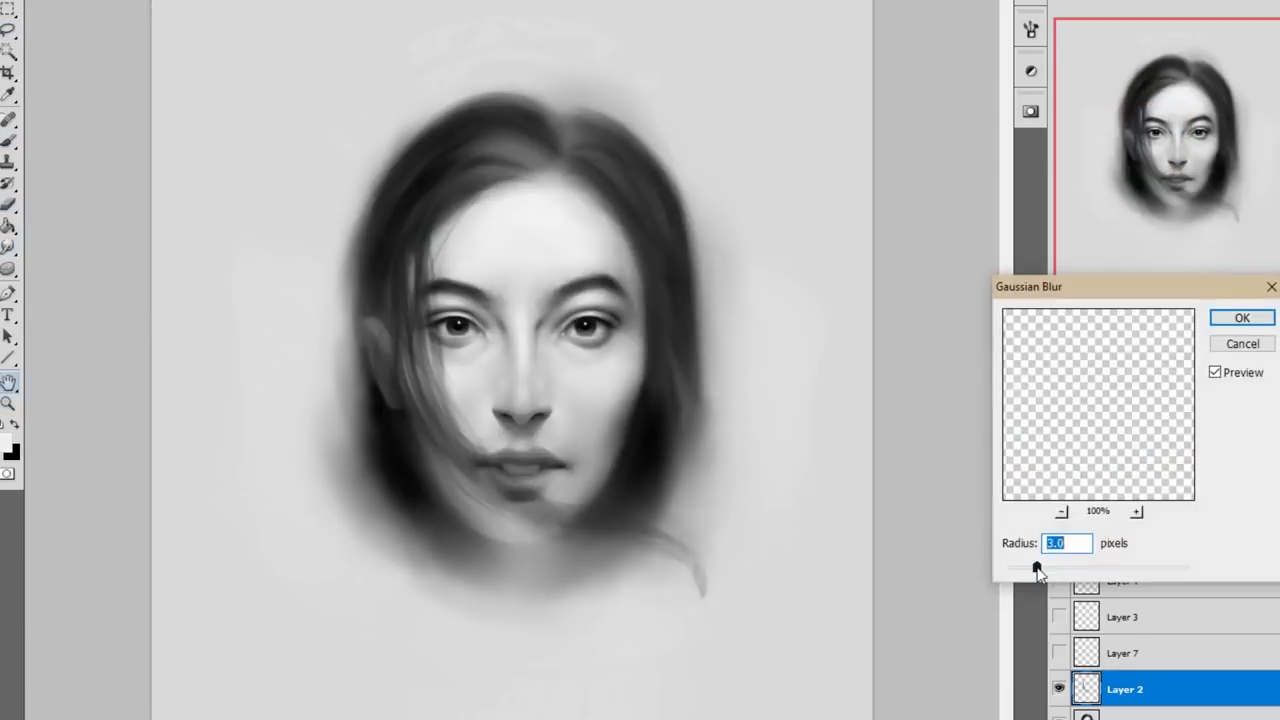
key("Return")
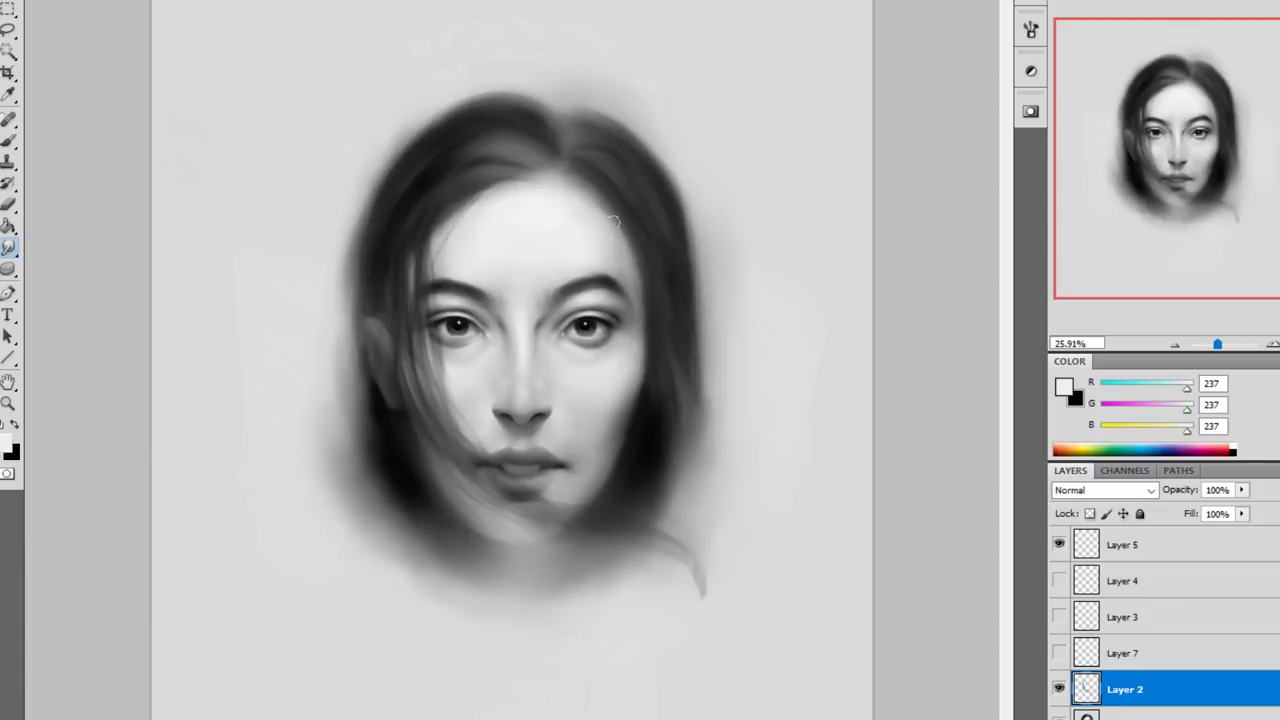
On the layer below Layer 2, refine the eye beside the strands with near-black and greys sampled from its lower lid.
key("alt+bracketleft")
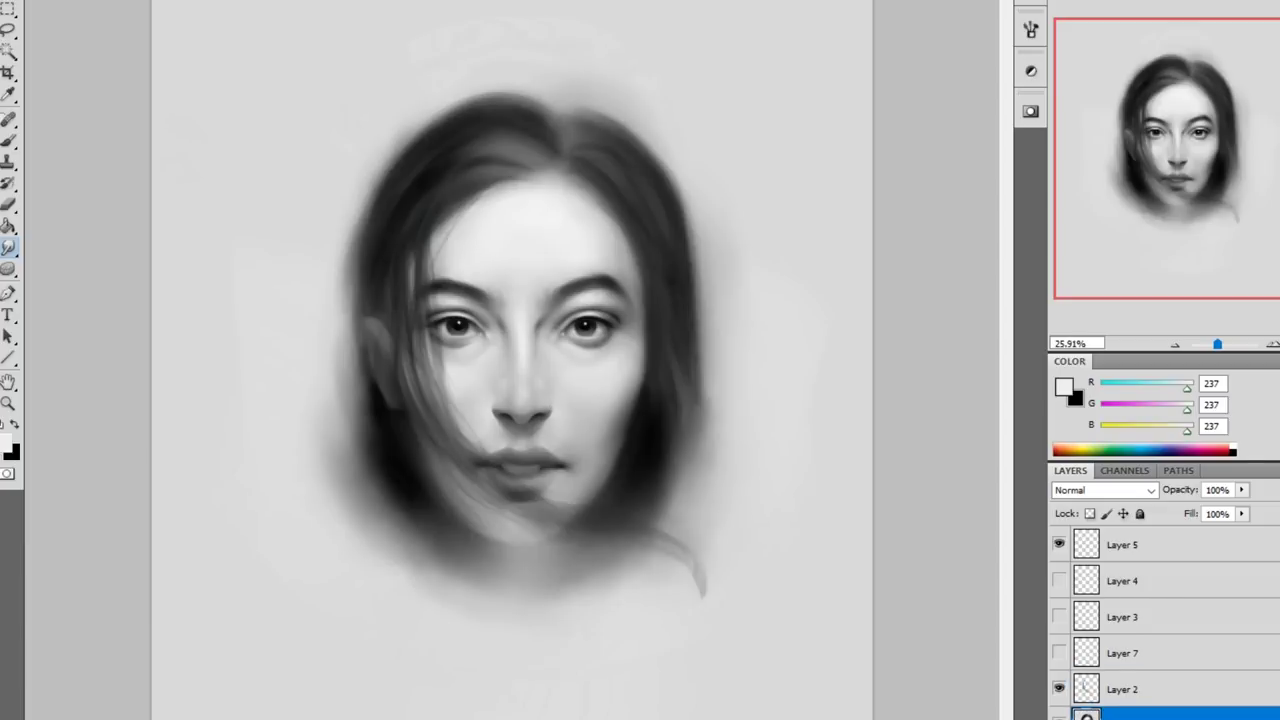
key("b")
key("x")
scroll(489, 311, "up", 4)
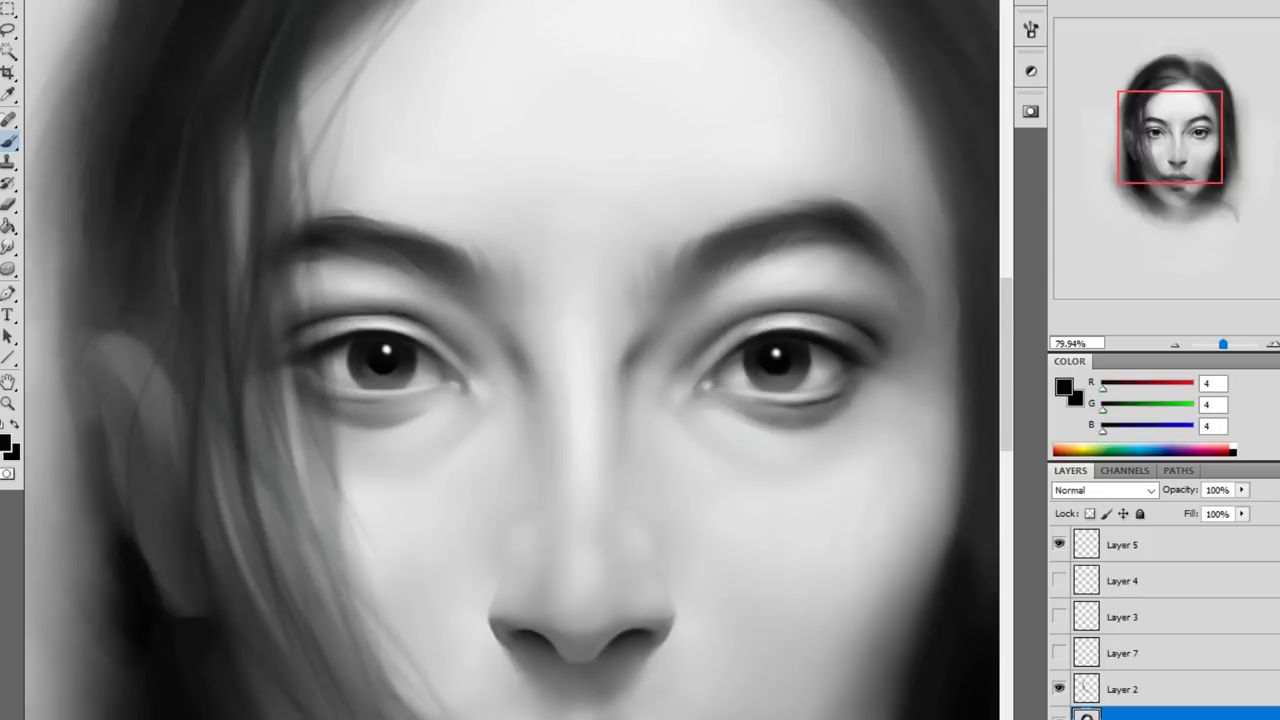
scroll(368, 400, "up", 1)
left_click(397, 559, "alt")
scroll(400, 500, "up", 3)
left_click(371, 429, "alt")
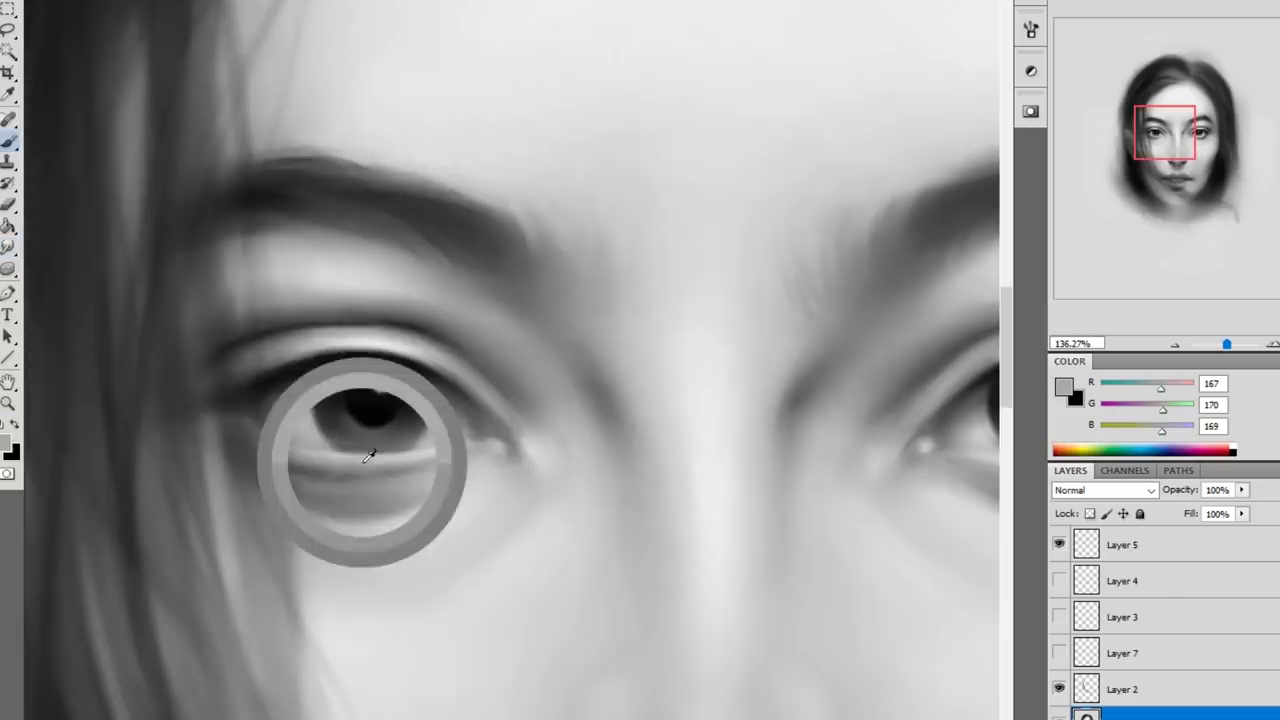
Deepen the eyelid crease and lash line of the uncovered eye with near-black (RGB 4, 4, 4).
scroll(586, 340, "up", 4)
scroll(586, 335, "down", 4)
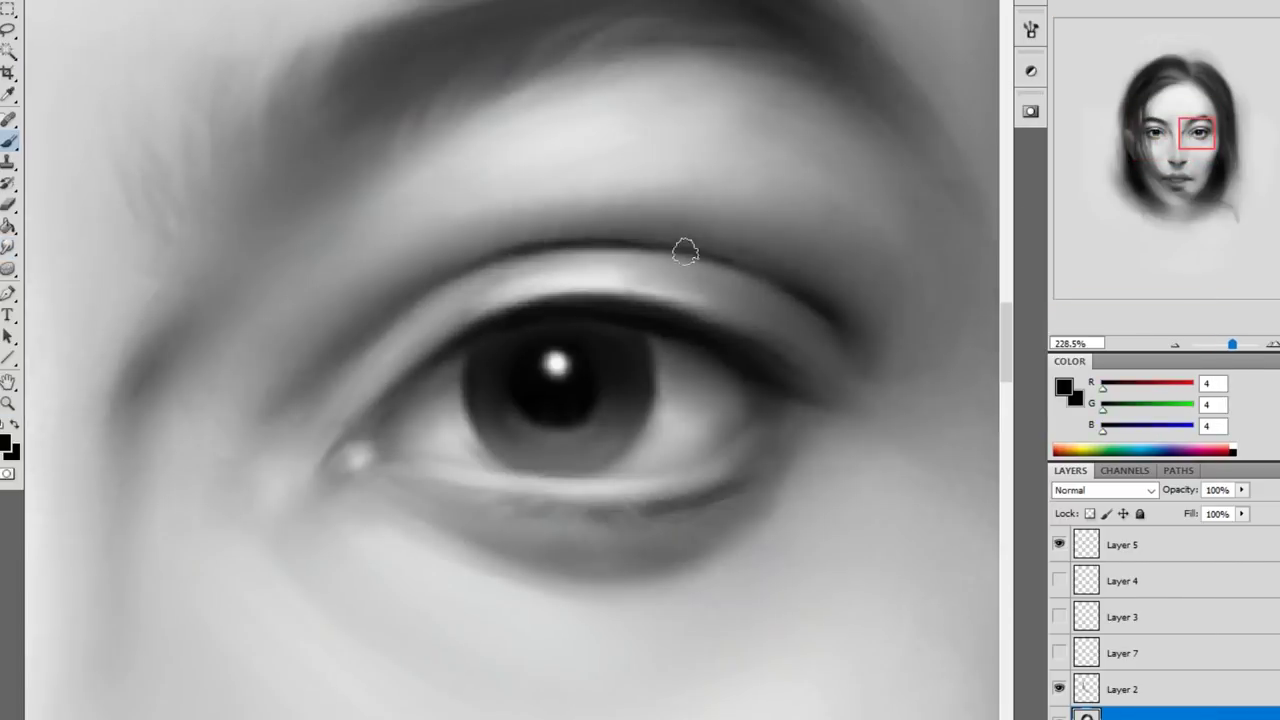
key("ctrl+u")
key("Escape")
key("ctrl+0")
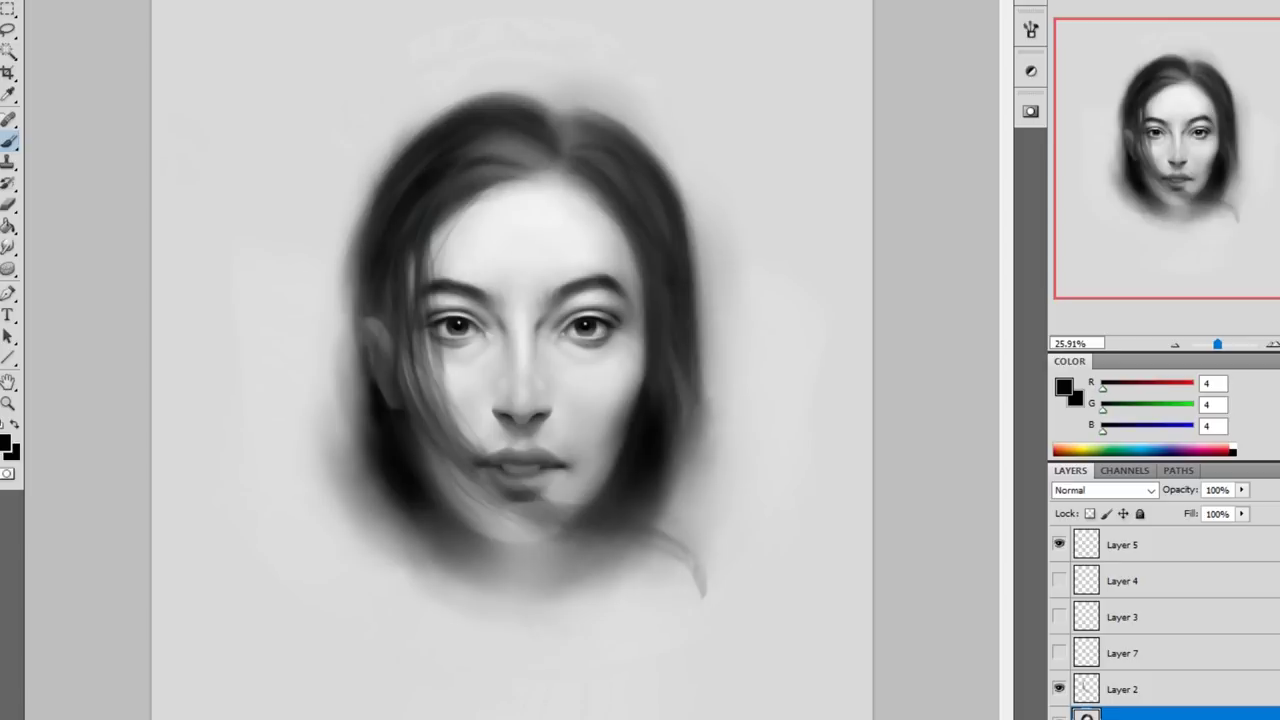
Shade beneath the uncovered eye with mid greys sampled from its lower lid, and blend with Smudge.
key("r")
key("z")
left_click(534, 223)
left_click(655, 409, "alt")
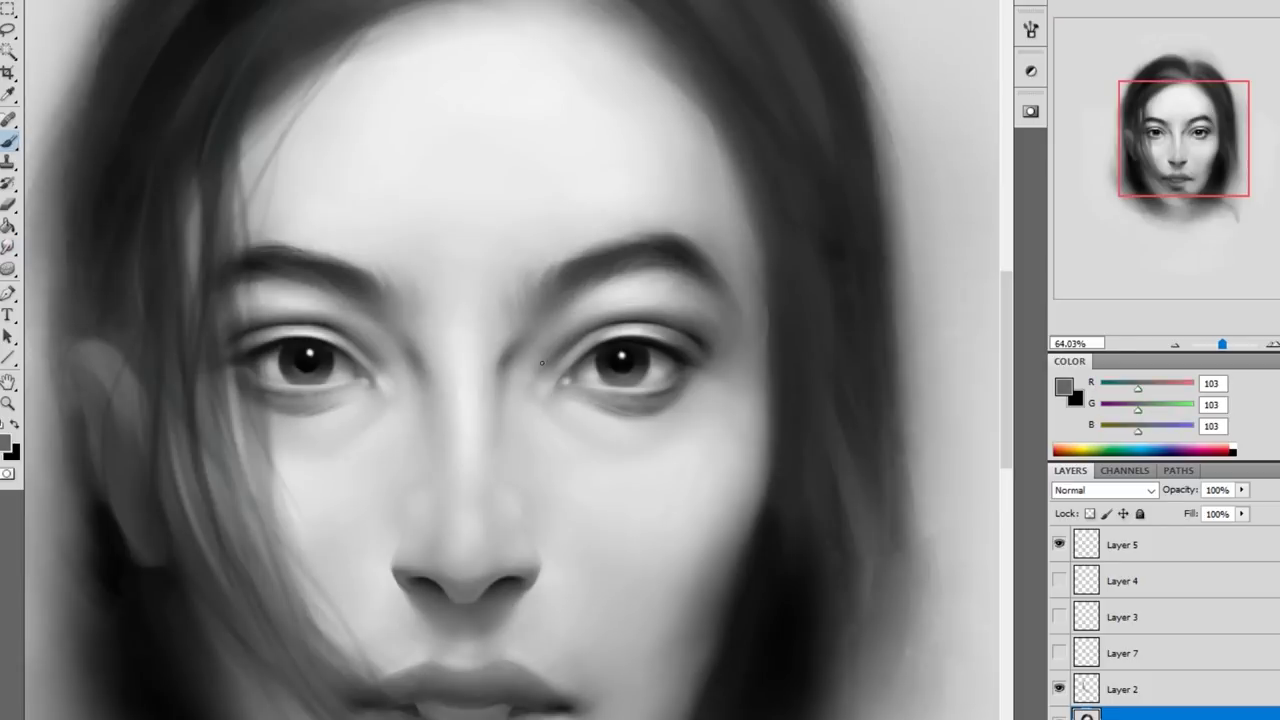
left_click(629, 411, "alt")
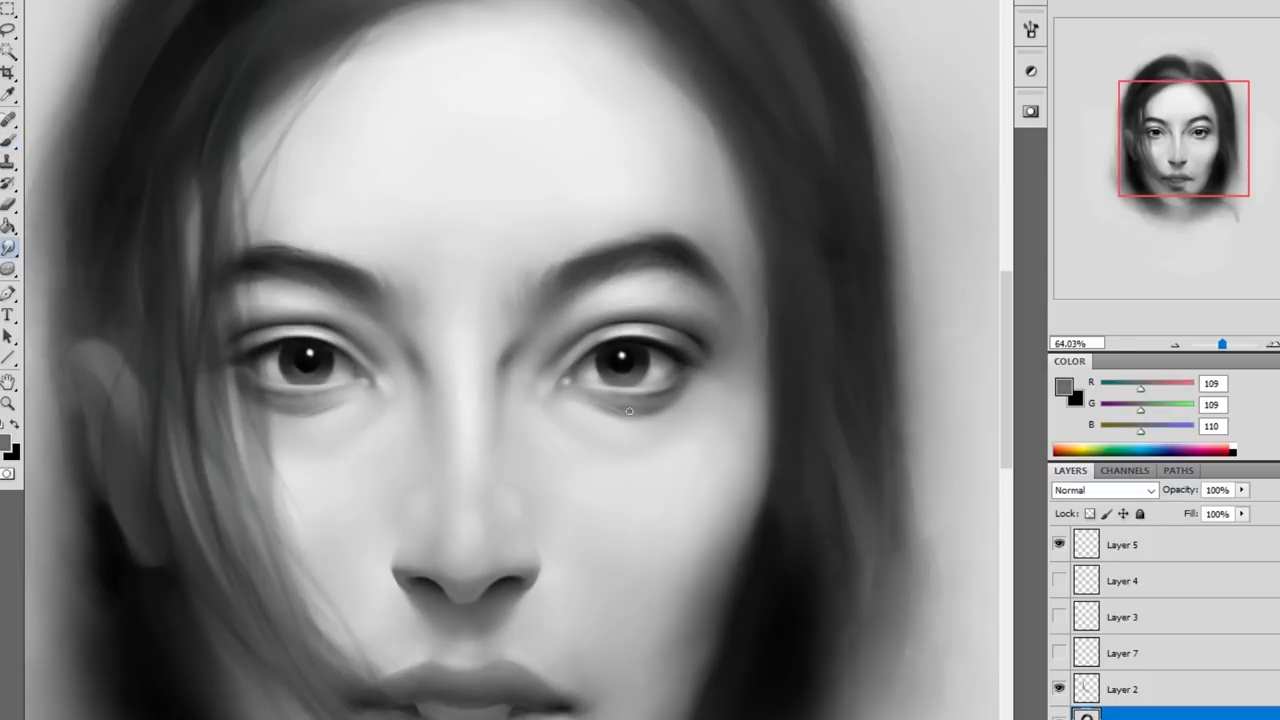
Brighten the skin around the uncovered eye with light grey sampled below the eyebrow.
left_click(684, 300, "alt")
key("ctrl+minus")
key("b")
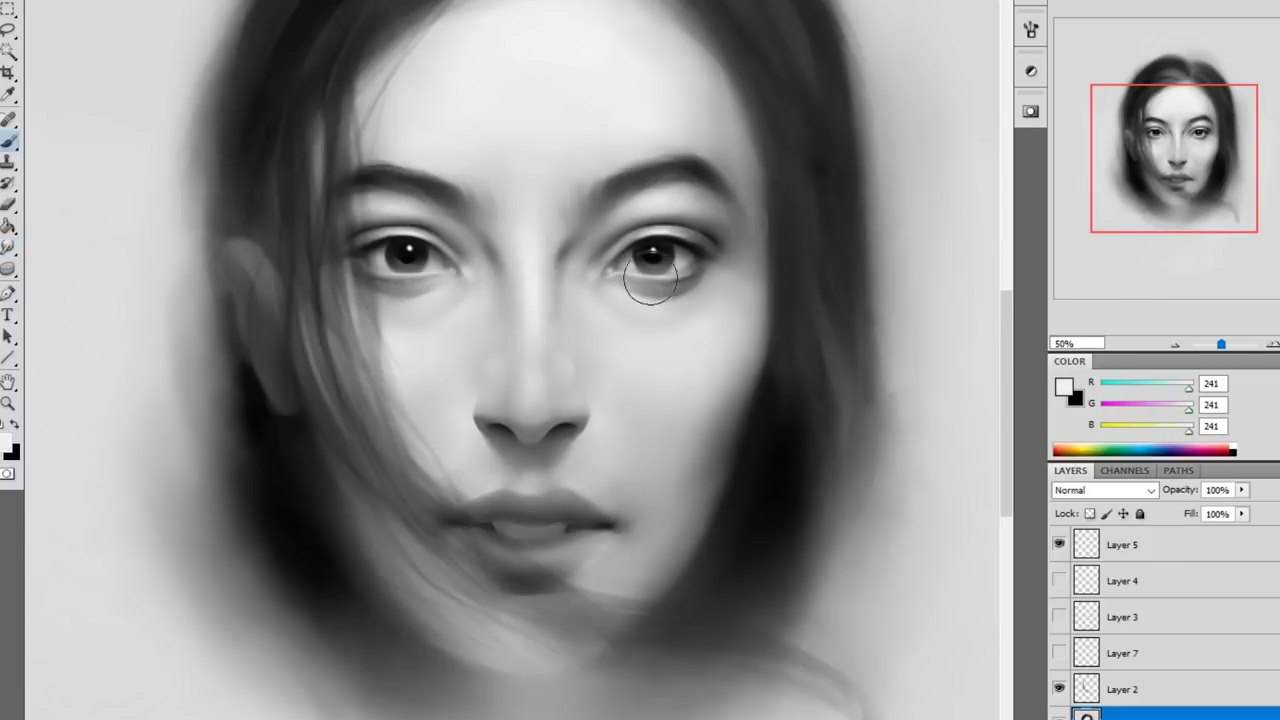
key("ctrl+0")
left_click(517, 286, "alt")
Paint a long curved dark hair strand sweeping from beside the mouth under the chin and out past the hair.
key("alt+bracketright")
key("b")
left_click(724, 445, "alt")
left_click_drag(520, 520, 752, 503)
right_click(202, 216)
key("Escape")
Touch up the strands near the mouth and the hair edges beside the face with tones sampled around them.
key("b")
left_click(492, 472, "alt")
left_click(502, 497, "alt")
left_click(688, 373, "alt")
left_click(634, 311, "alt")
left_click(419, 403, "alt")
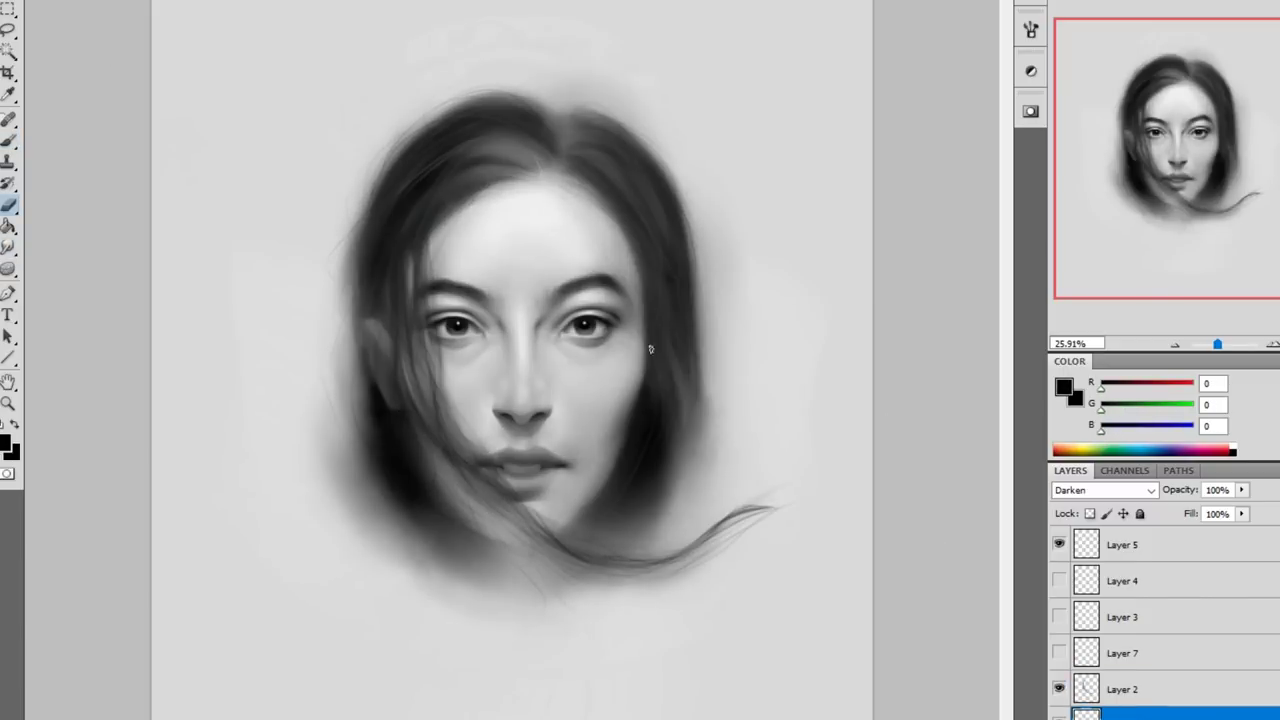
Set the layer below Layer 2 to Normal blending, and smudge the curved strand on Layer 2.
key("shift+alt+n")
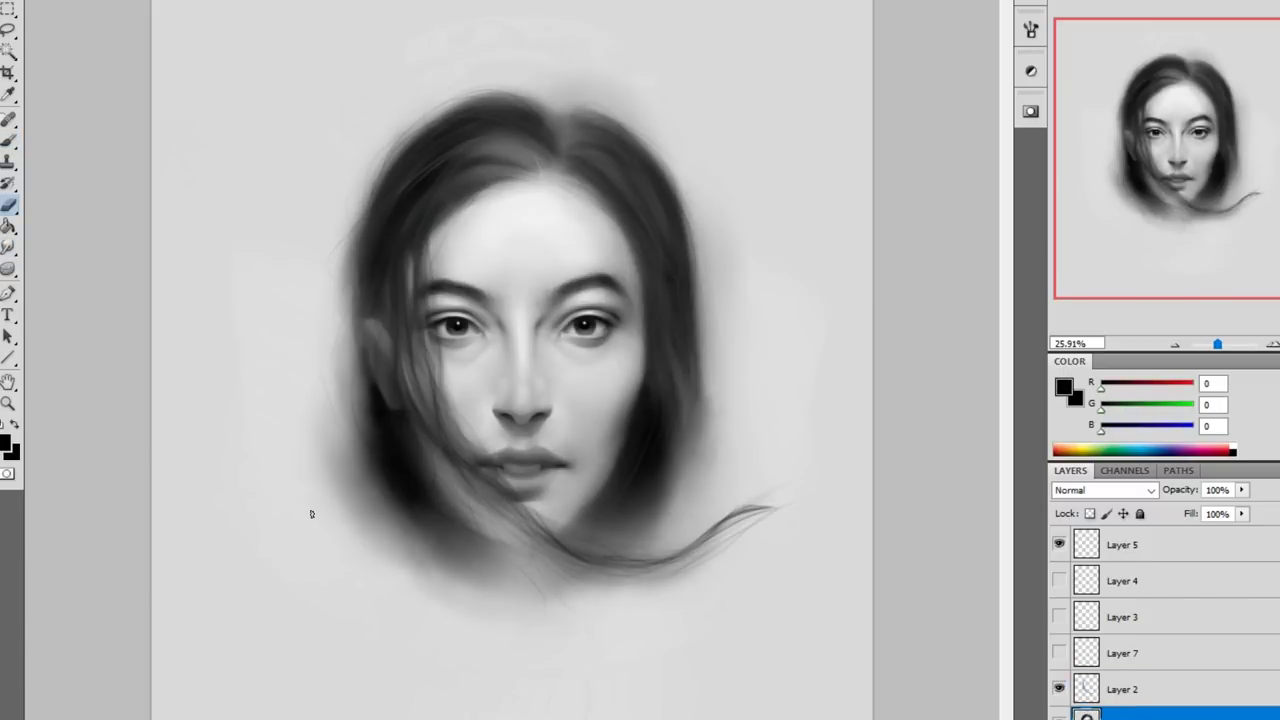
key("alt+]")
key("r")
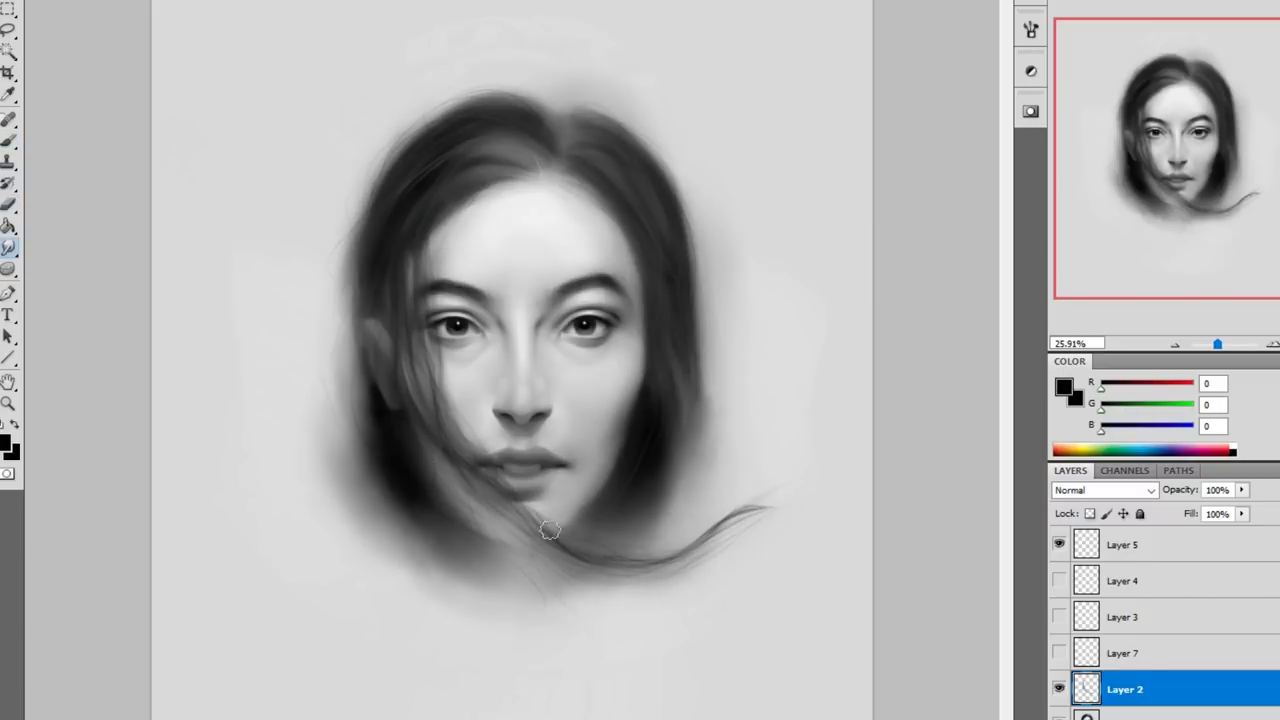
Paint hair strands across the crown and front hairline on Layer 2 with dark tones sampled from the hair.
key("b")
left_click_drag(472, 165, 536, 140)
left_click(515, 117, "alt")
left_click(435, 197, "alt")
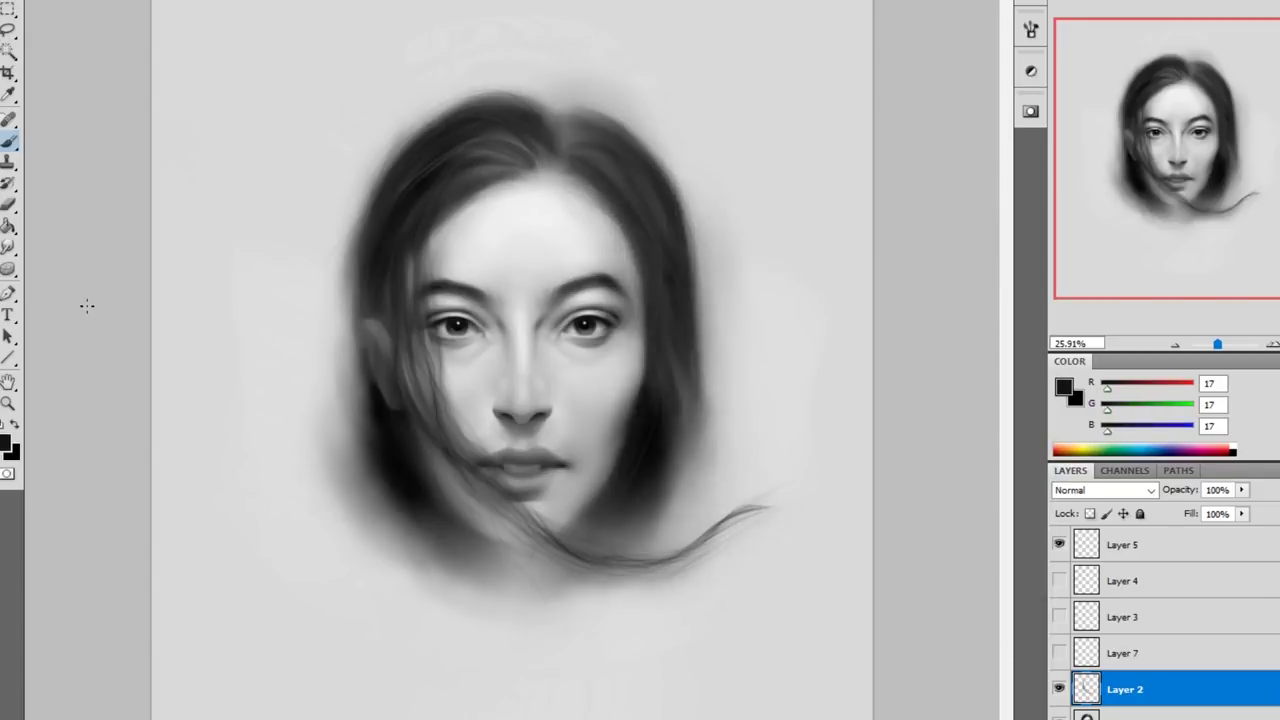
left_click(470, 230, "alt")
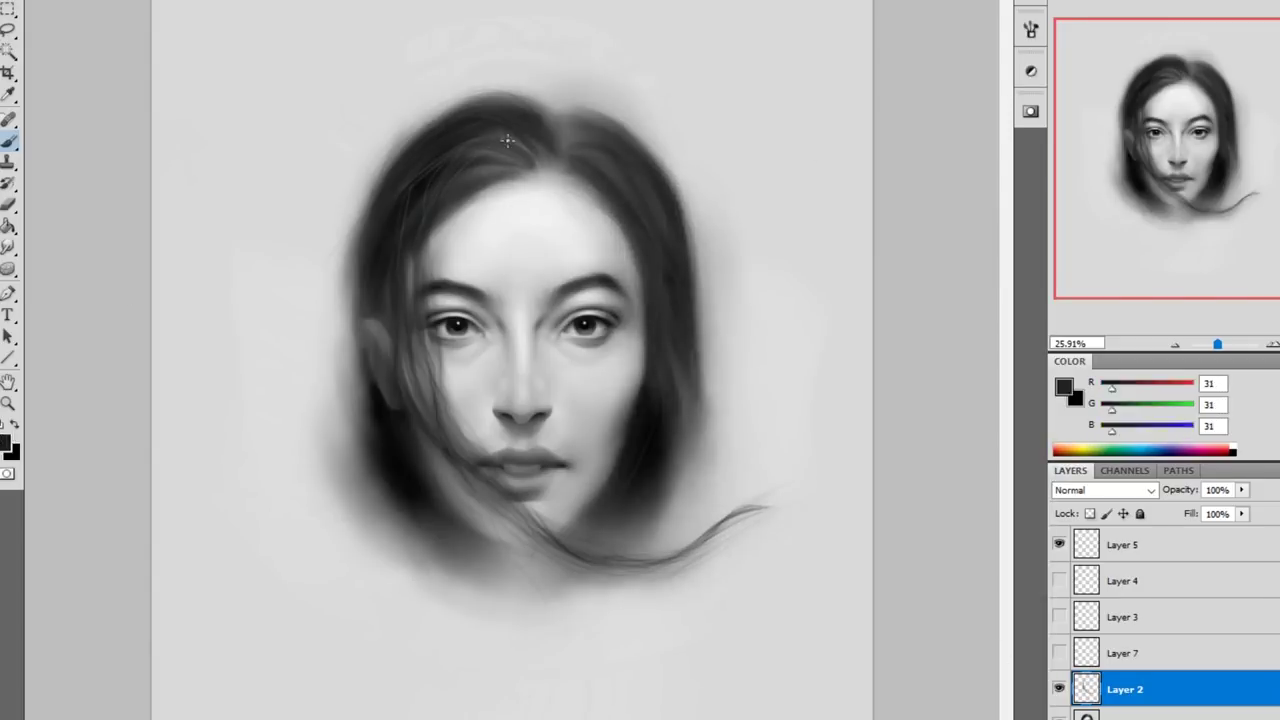
Add finer strands to the hair with a sampled mid grey (RGB 92), and blend them with Smudge.
right_click(585, 212)
key("Escape")
left_click(530, 400, "alt")
key("r")
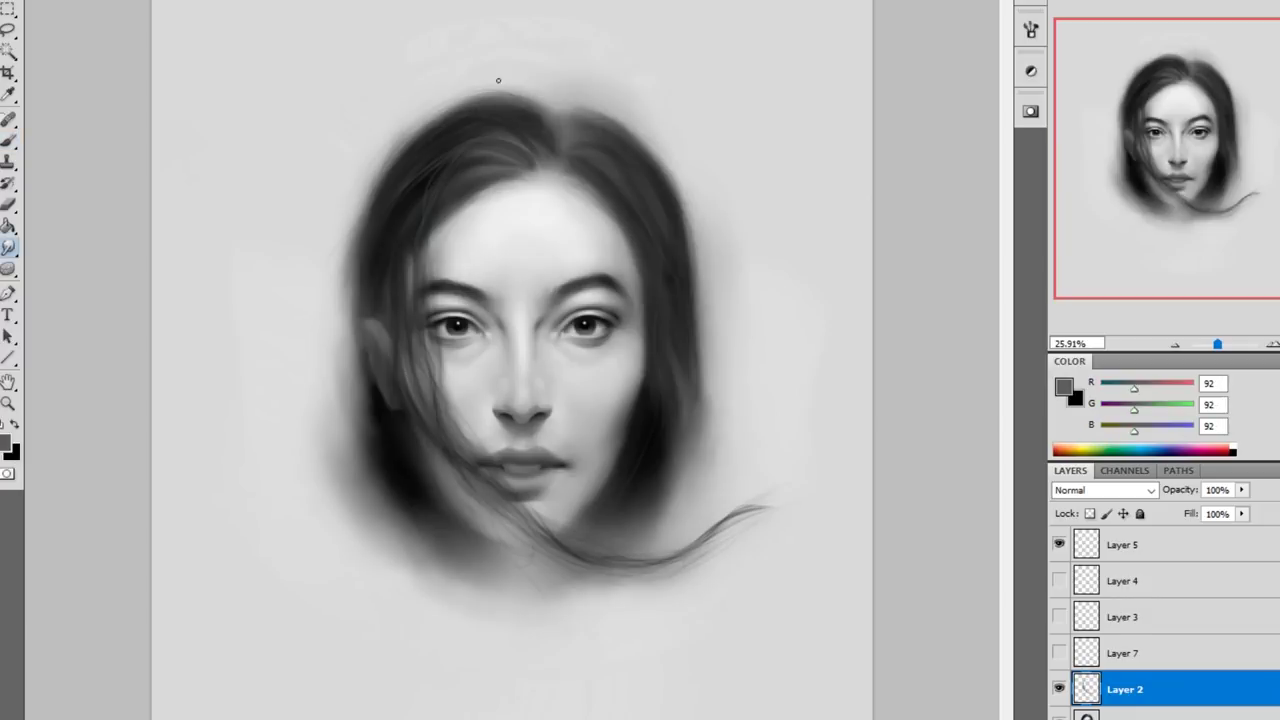
key("alt+bracketleft")
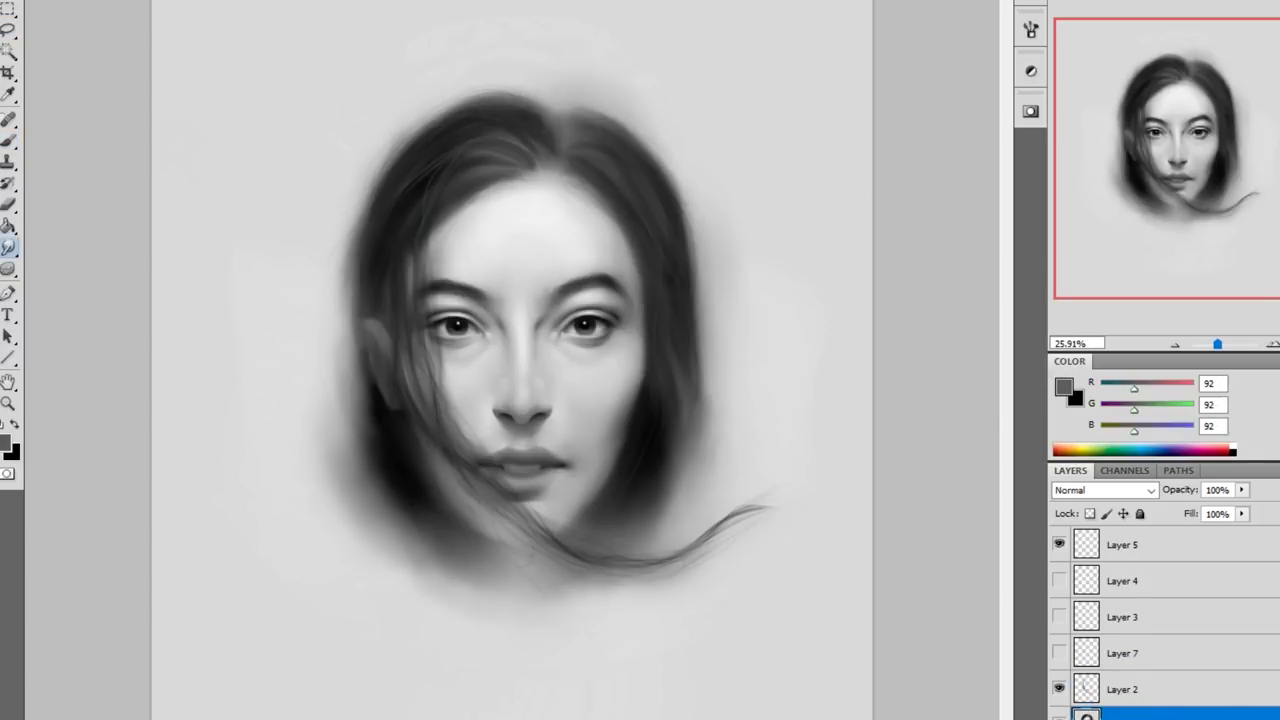
Shade the outer corner of the uncovered eye on the layer below Layer 2 with sampled dark grey.
key("b")
left_click(610, 318, "alt")
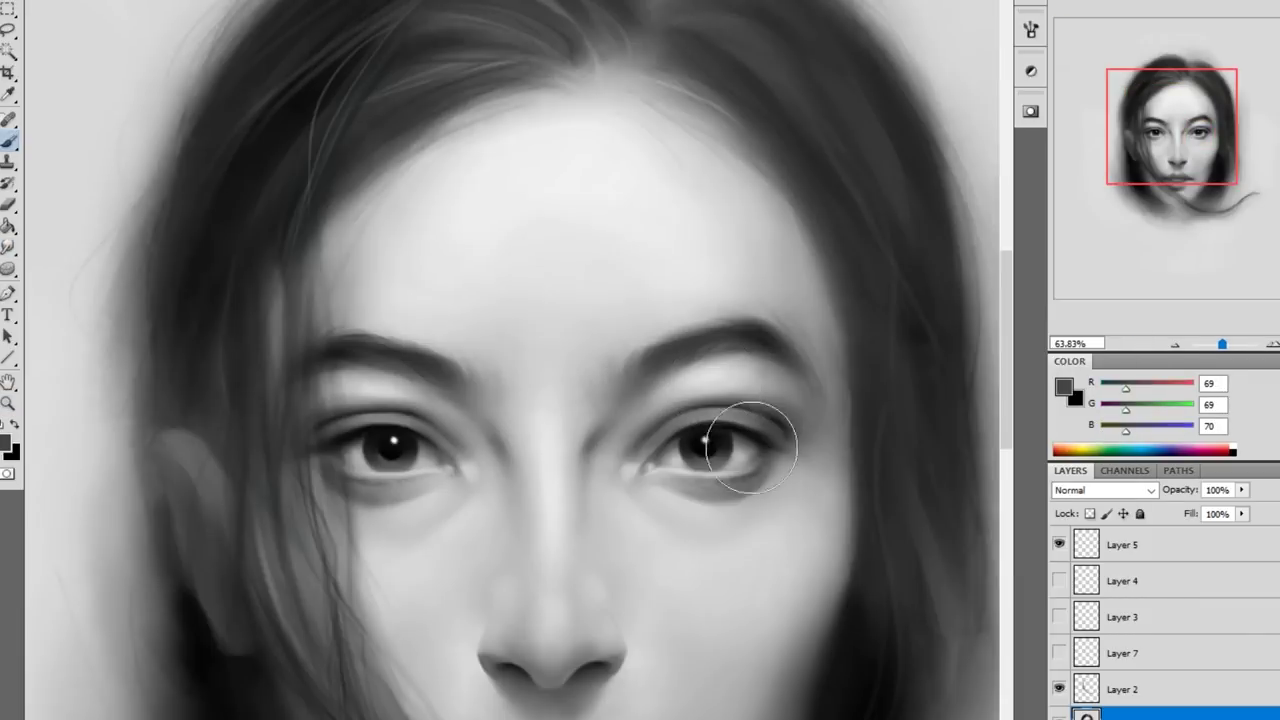
left_click_drag(751, 447, 746, 405)
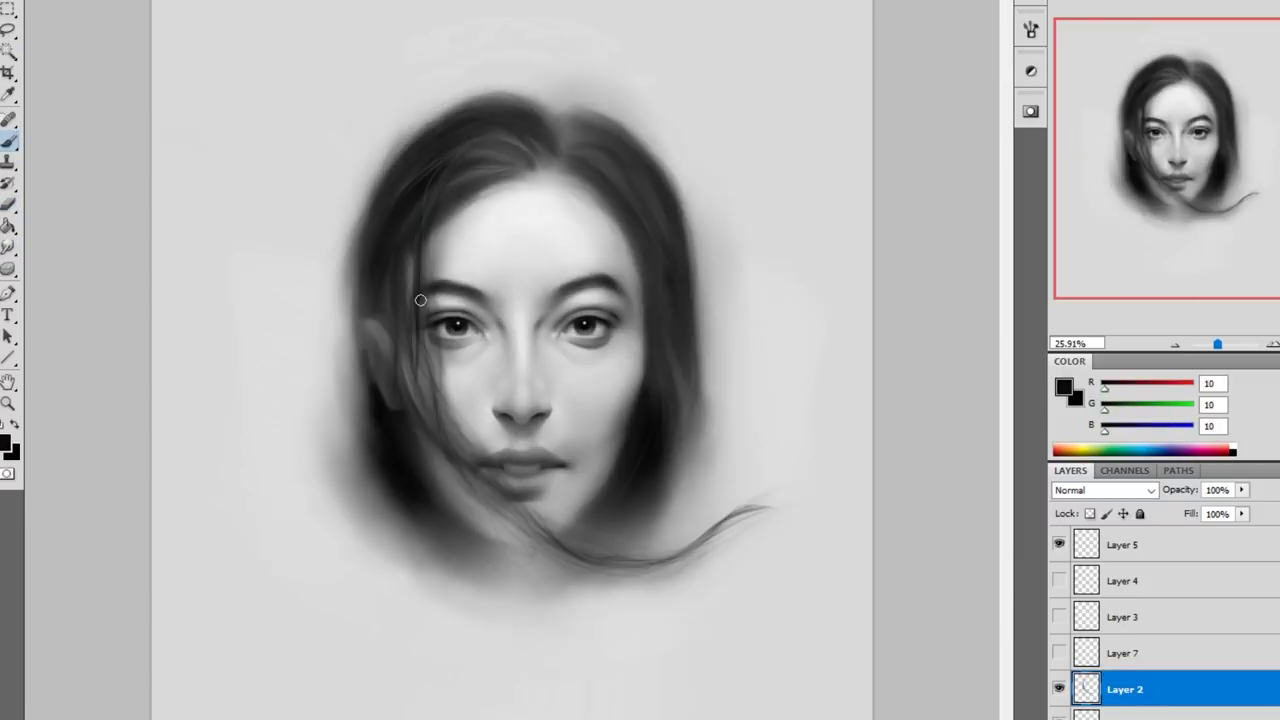
Darken and smudge the strands beside the face on Layer 2, and sample dark grey from the front hair.
key("r")
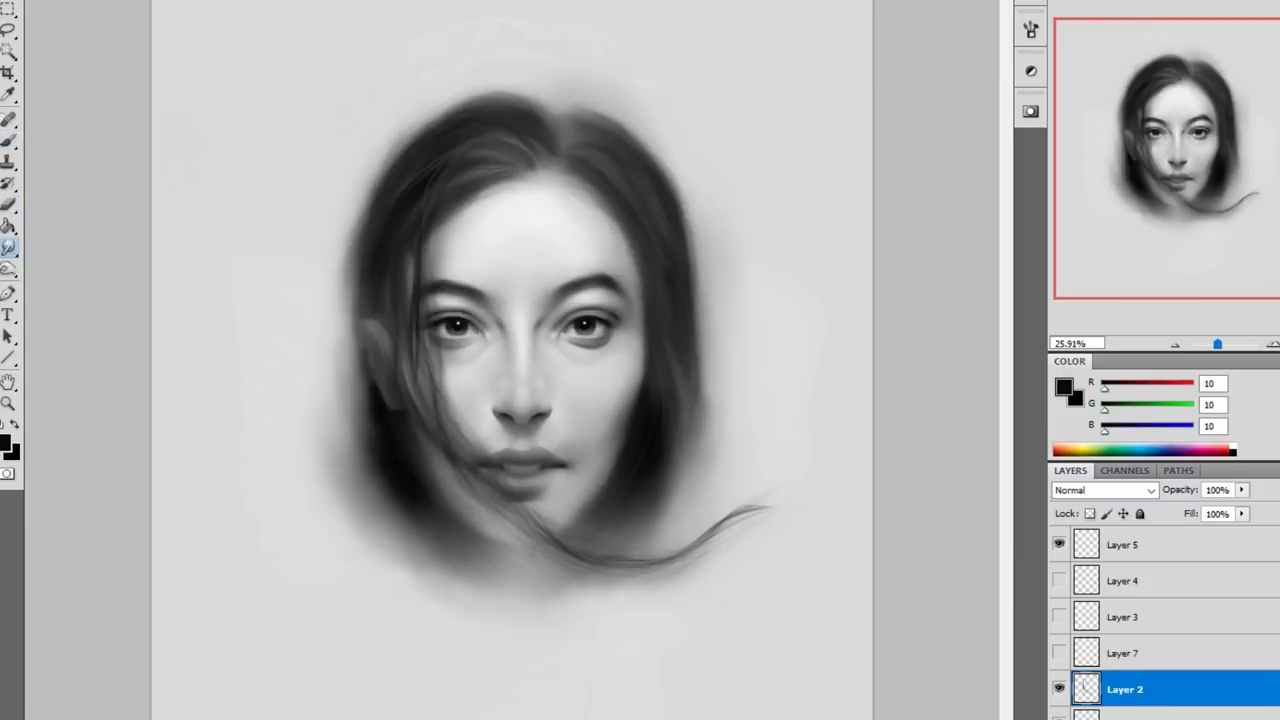
key("b")
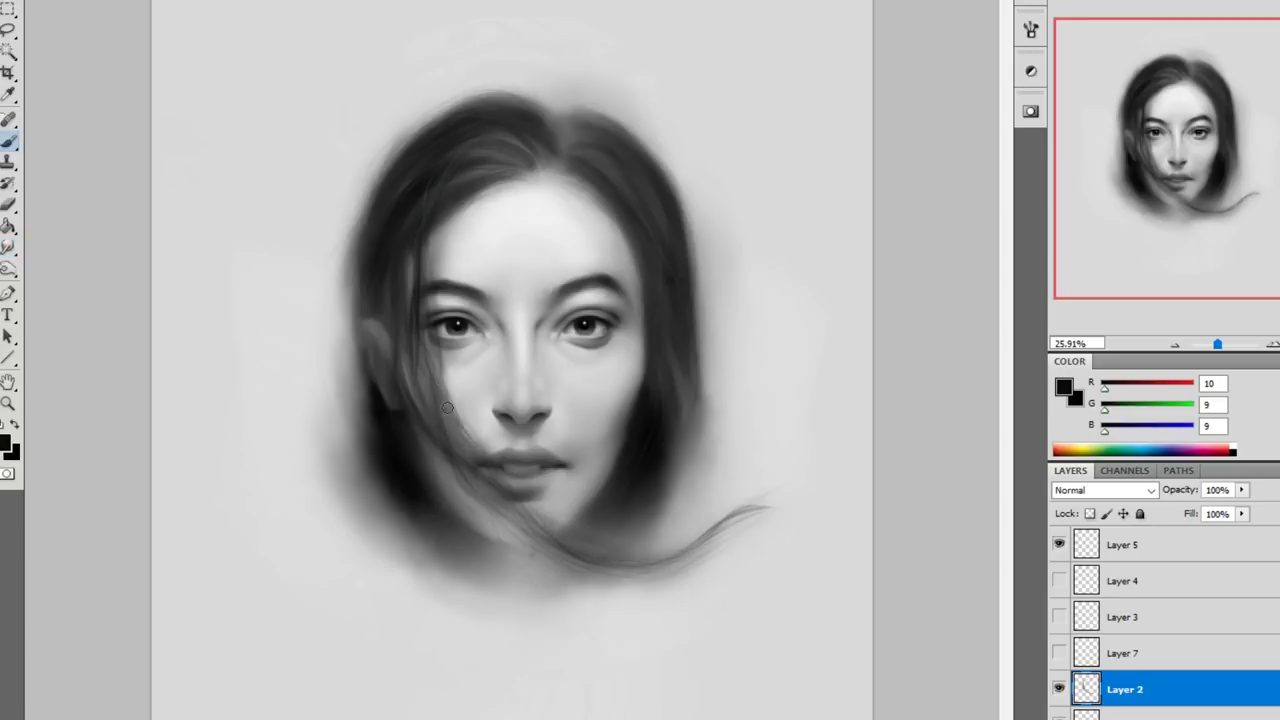
left_click(420, 237, "alt")
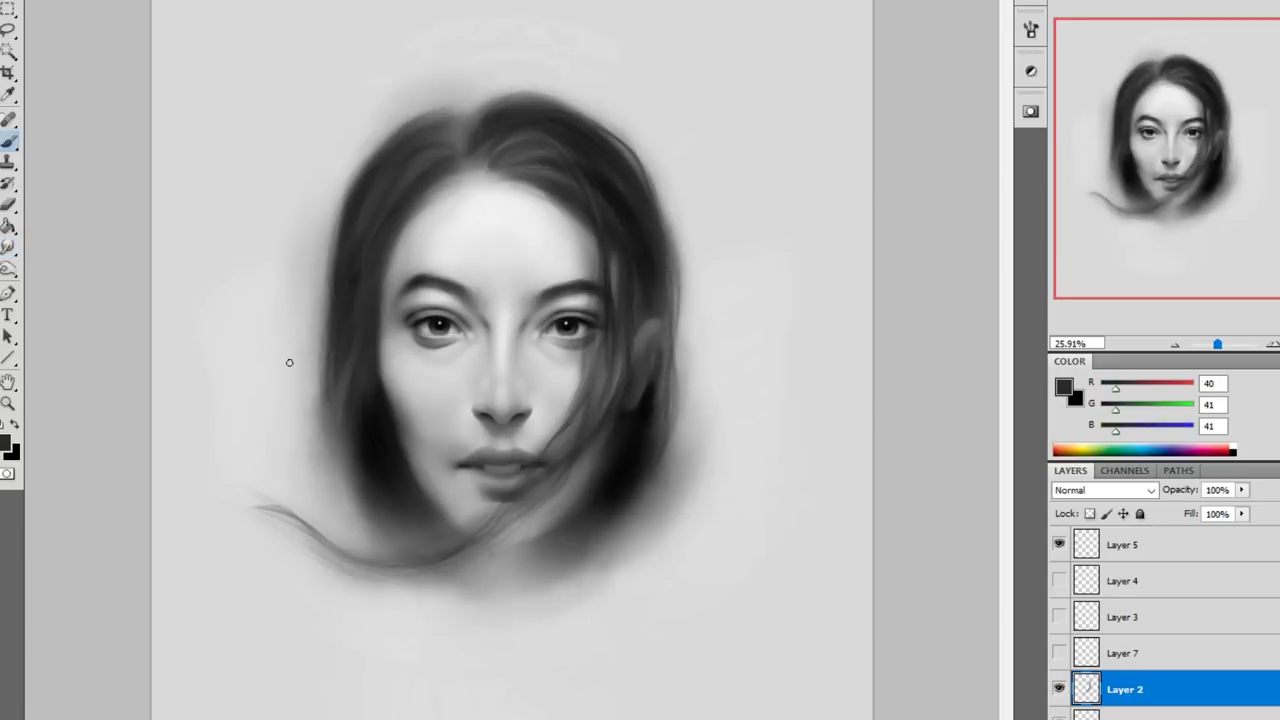
Paint fine dark strands along the outer hair on a flipped canvas, and refine its edge with sampled background grey.
left_click_drag(350, 340, 340, 450)
left_click(183, 200, "alt")
left_click_drag(560, 120, 600, 210)
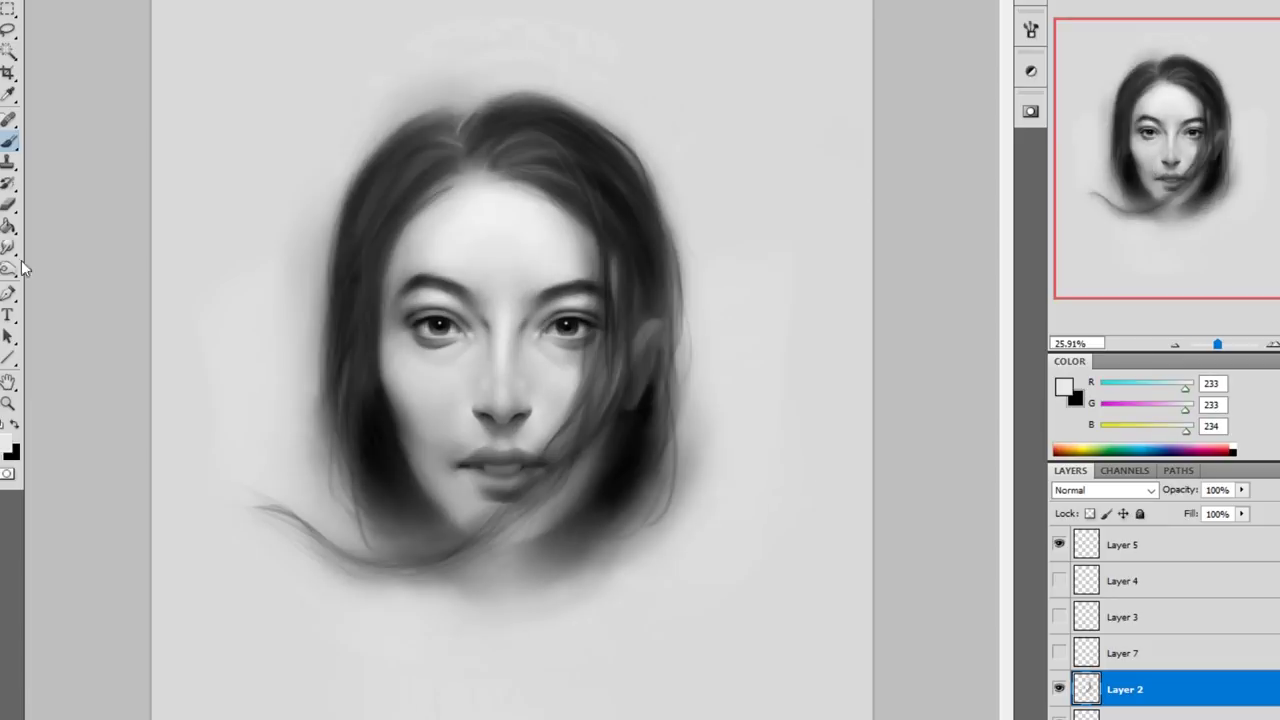
Clean up the soft halo around the top and sides of the hair with sampled light grey, checking the flipped canvas.
key("ctrl+shift+h")
key("alt+bracketright")
key("b")
left_click(543, 109, "alt")
key("ctrl+shift+h")
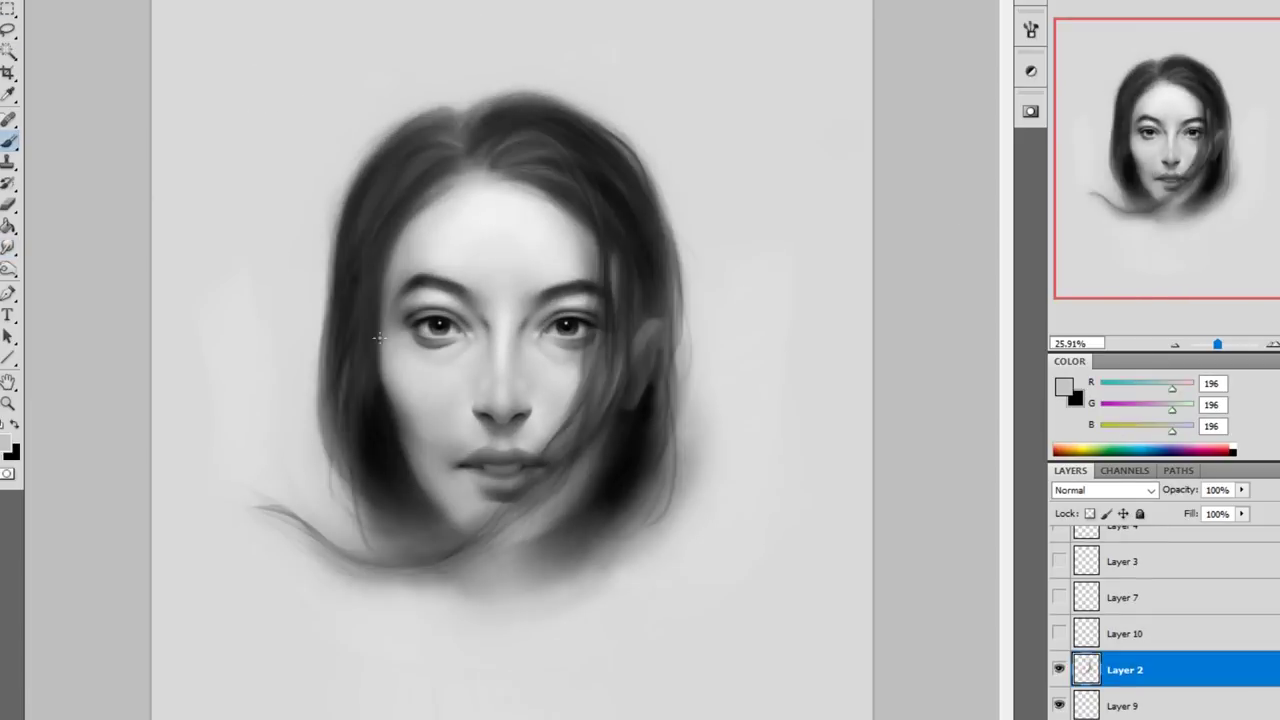
Add an ear beside the uncovered cheek, sample near-black from the hair, and flip the canvas back.
left_click(657, 426, "alt")
left_click(672, 370, "alt")
key("ctrl+shift+h")
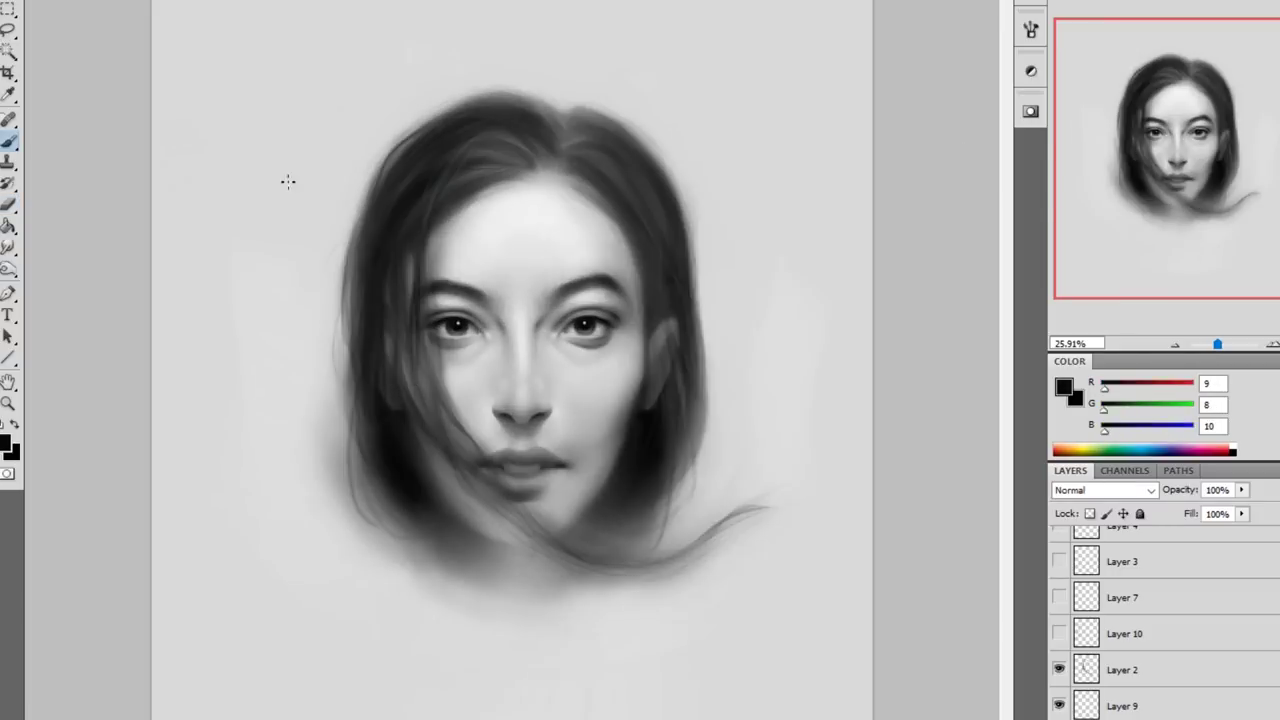
Darken and tighten the hair sides around the ear and jaw with near-black, and reset the foreground colour to black.
left_click_drag(414, 443, 600, 460)
left_click_drag(633, 341, 638, 368)
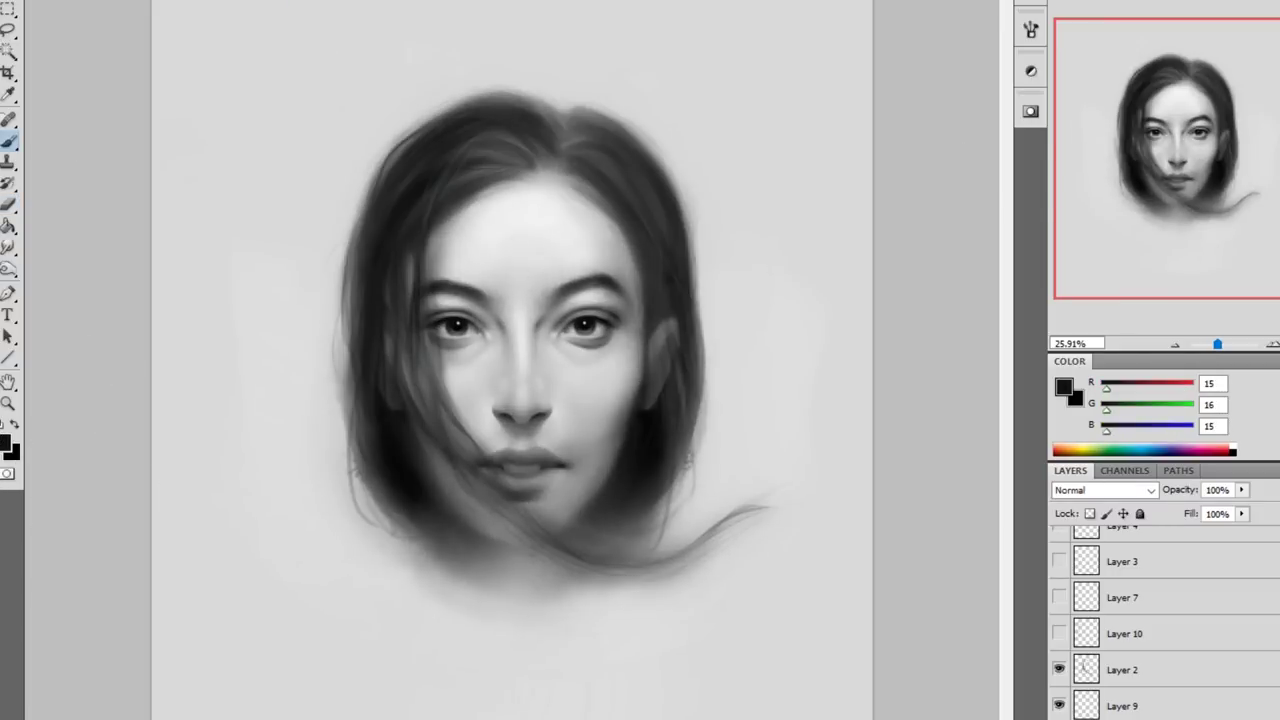
key("d")
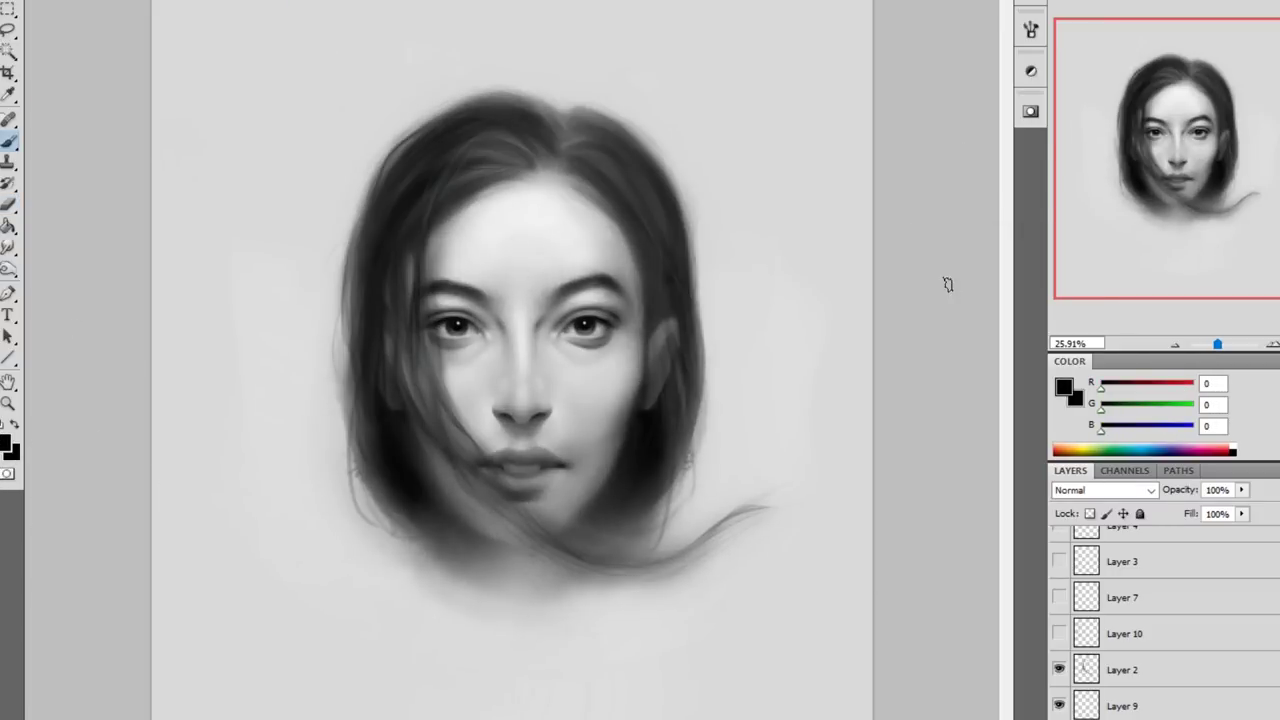
scroll(1209, 693, "down", 2)
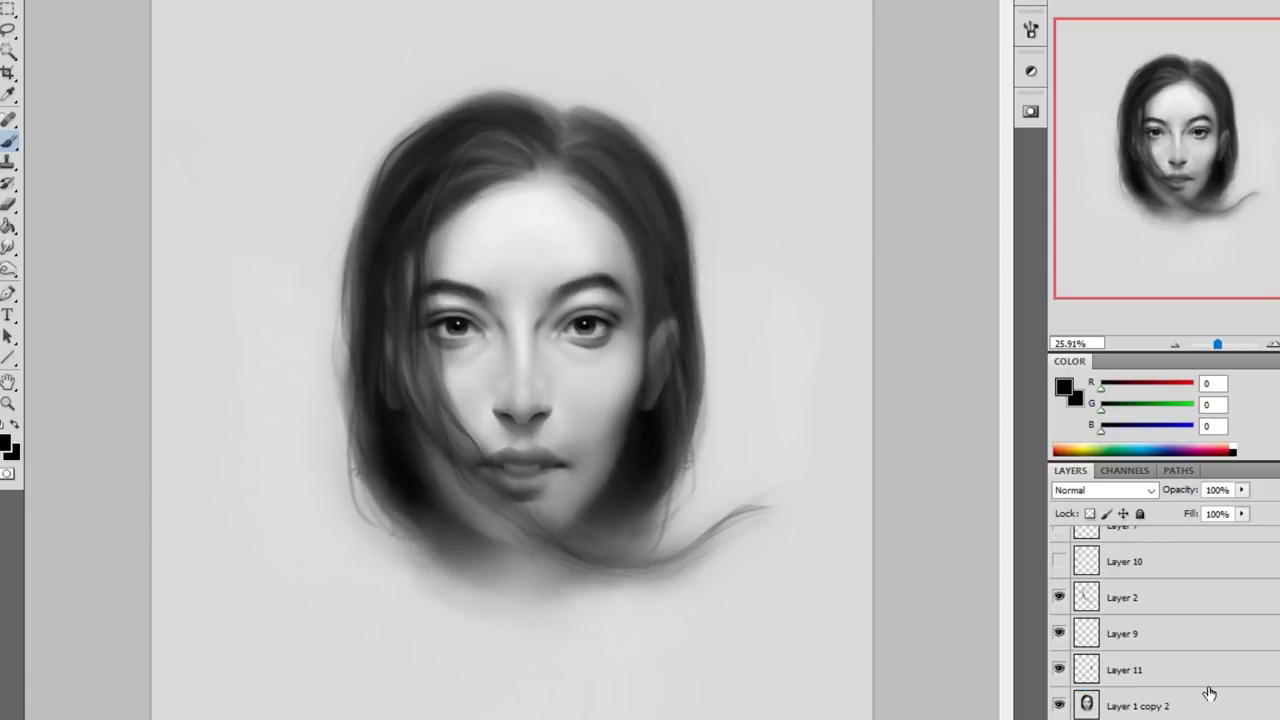
Blend the exposed ear into the surrounding hair on Layer 11 with dark tones sampled from the portrait.
left_click(760, 430, "ctrl")
left_click(693, 455, "alt")
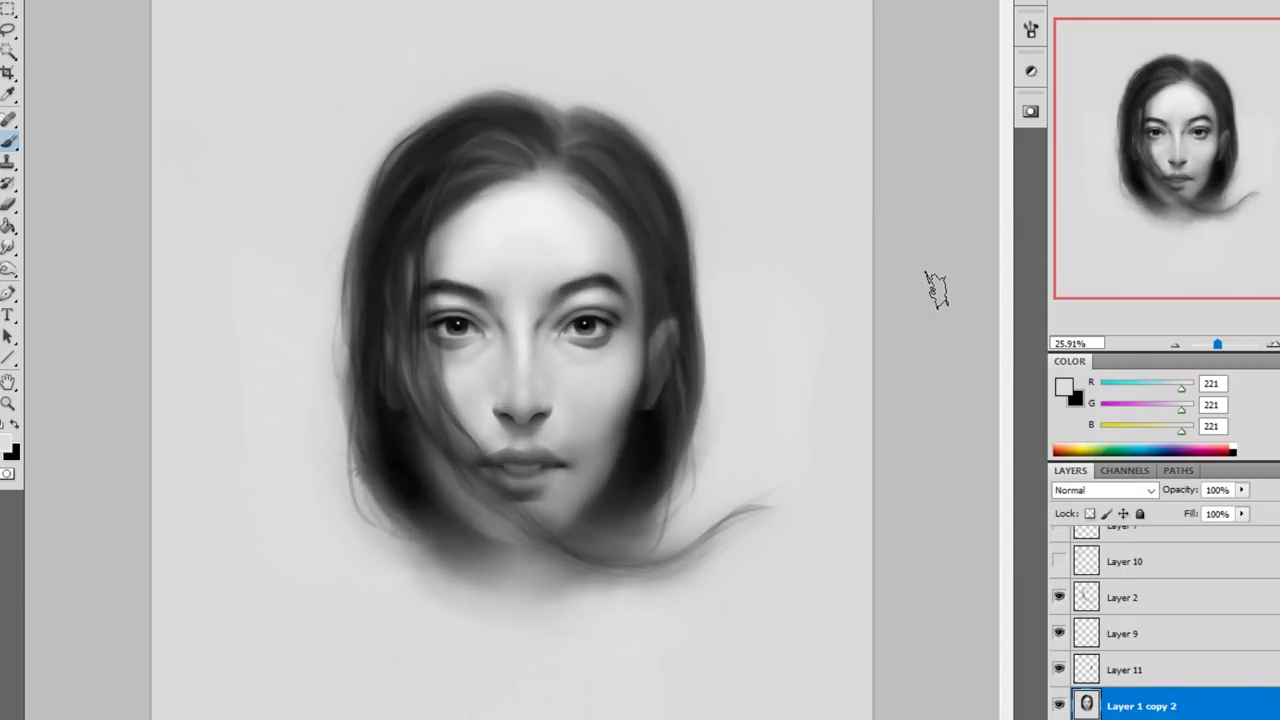
left_click(565, 398, "ctrl")
left_click(565, 398, "alt")
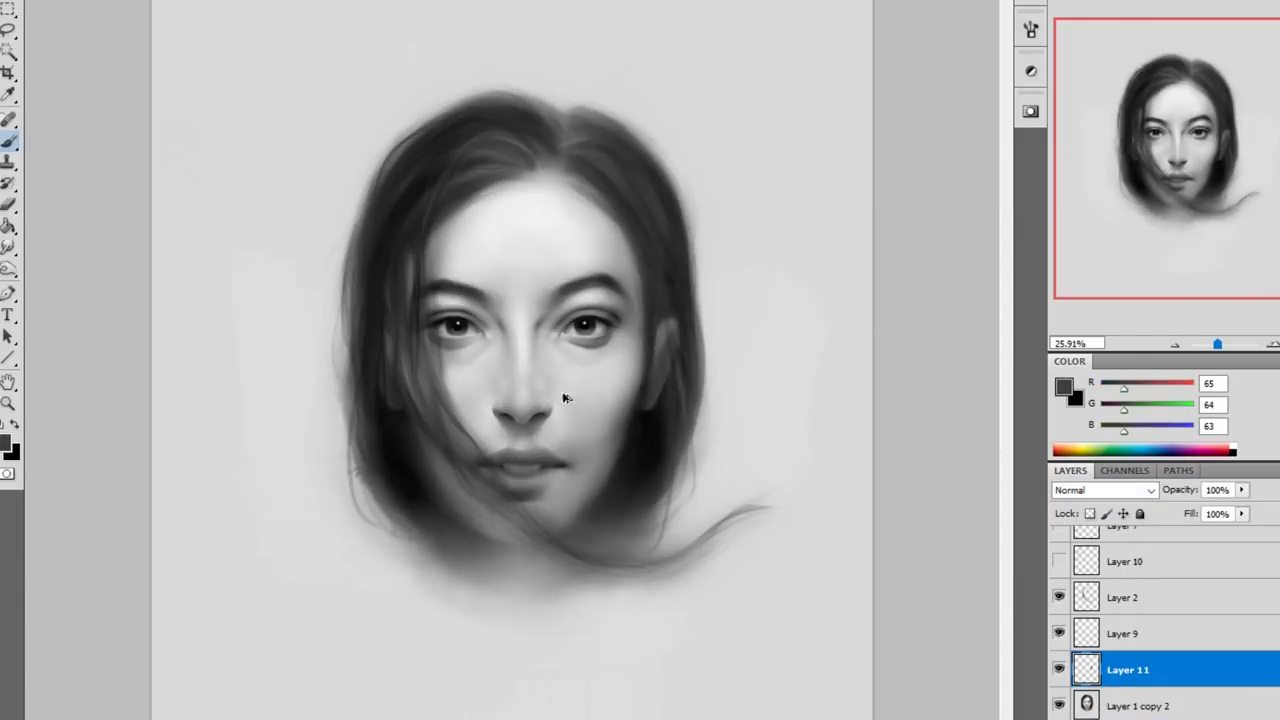
left_click(672, 334, "alt")
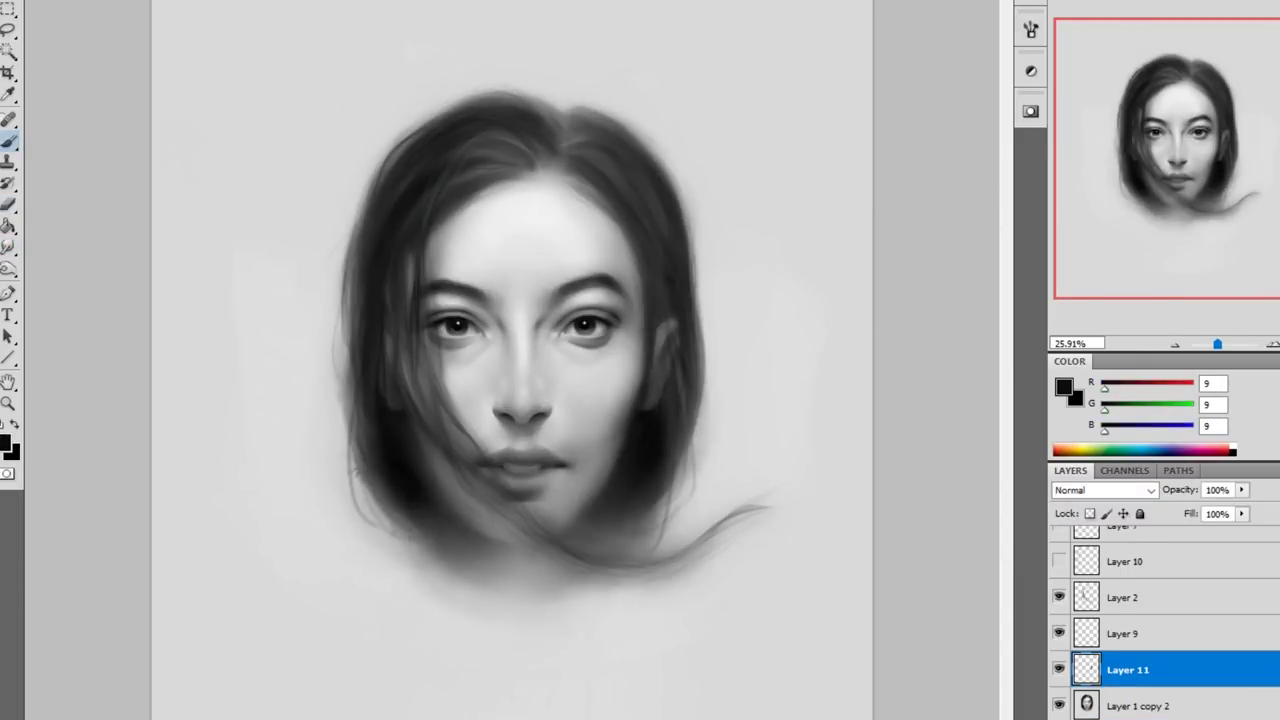
Block in the neck and broad shoulders beneath the hair with soft grey strokes on Layer 11.
key("alt+bracketleft")
key("r")
key("b")
left_click_drag(470, 600, 600, 650)
mouse_move(380, 640)
left_mouse_down()
mouse_move(586, 529)
mouse_move(426, 536)
left_mouse_up()
key("ctrl+minus")
left_click(420, 512, "alt")
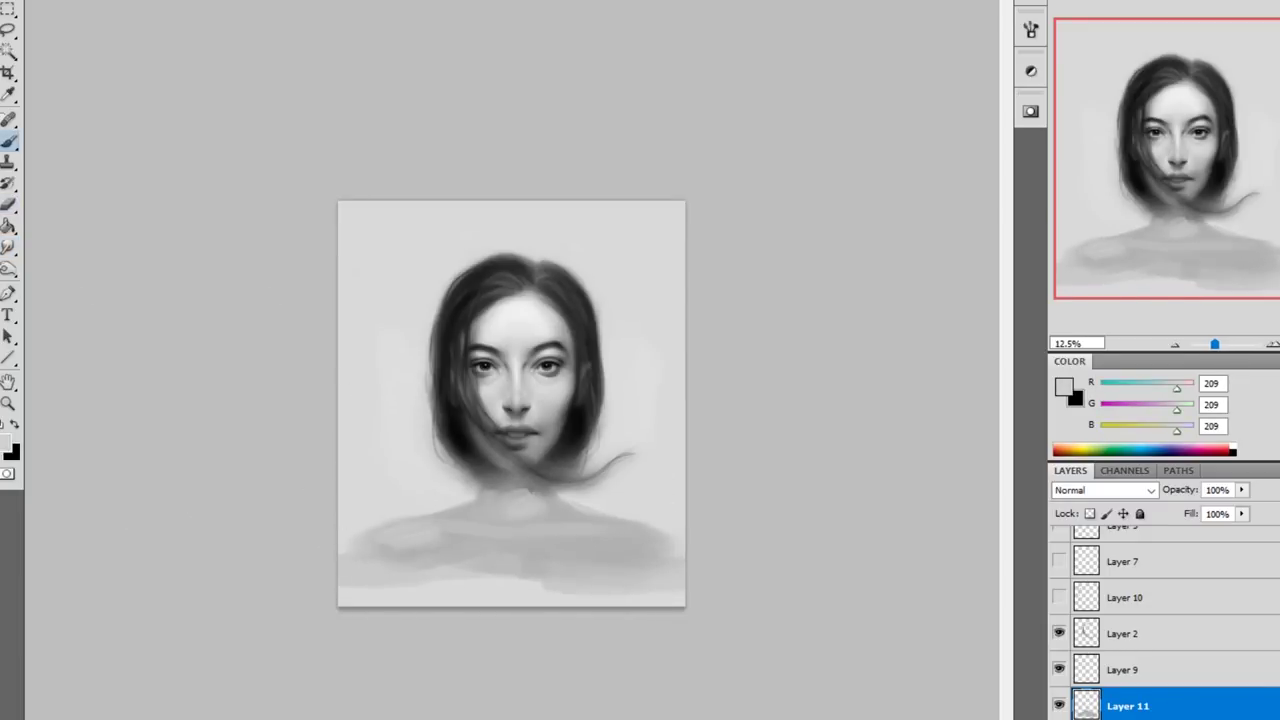
Smudge the shoulder strokes and trim them into a pointed chest shape below the neck.
left_click(8, 250)
left_click_drag(648, 493, 443, 514)
left_click(1122, 633)
key("ctrl+j")
key("b")
right_click(1114, 634)
left_click(1168, 580)
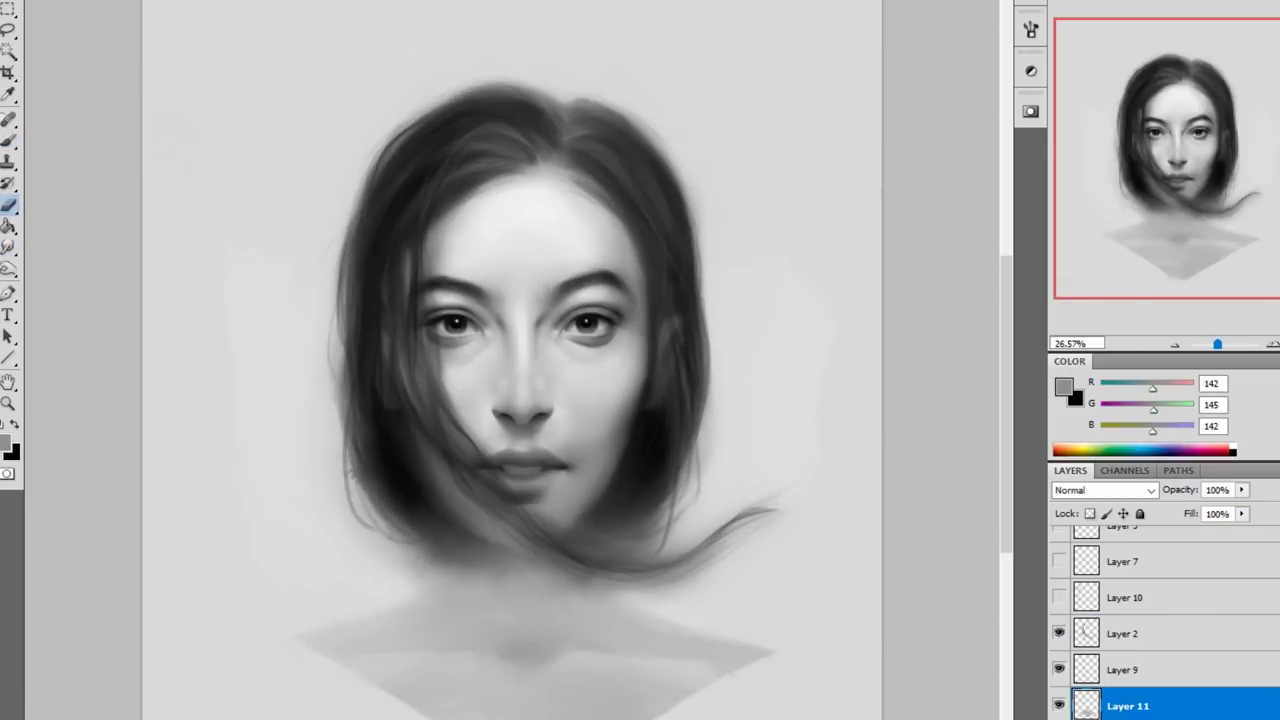
Retouch the face and the hair strands beside the eye with sampled greys on the base portrait layer.
left_click(543, 214, "alt")
scroll(520, 284, "up", 5)
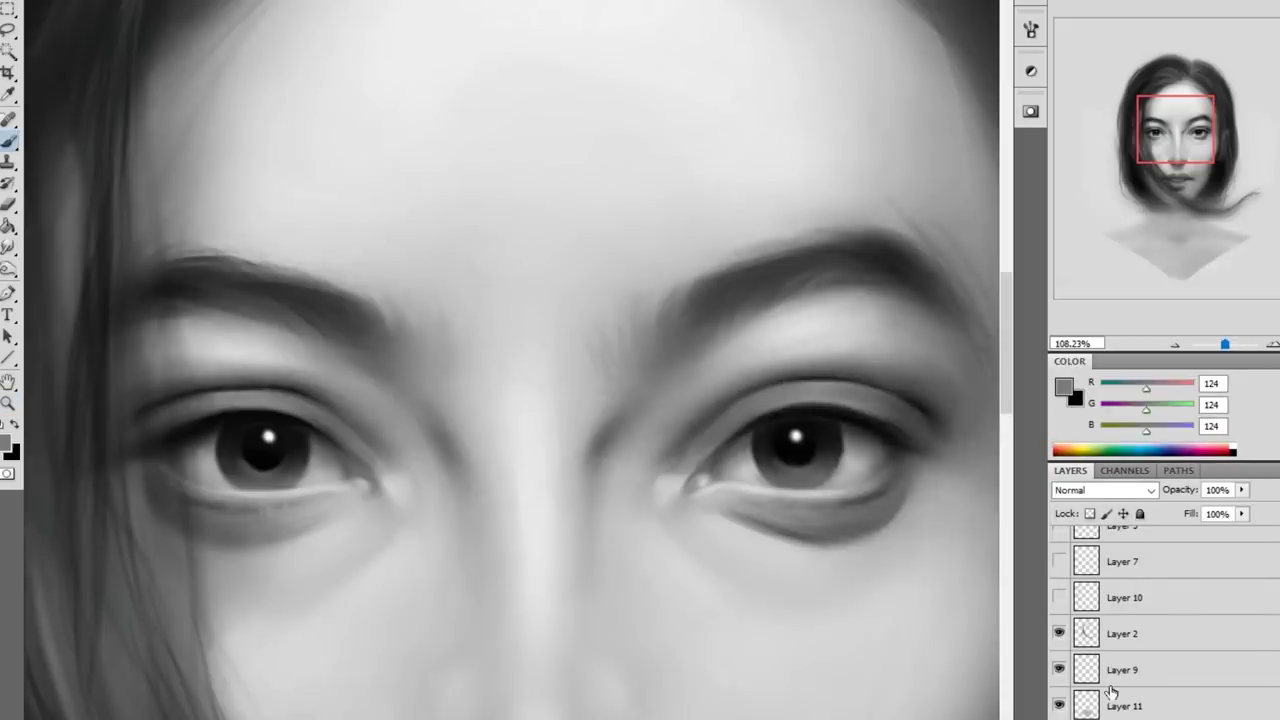
scroll(823, 420, "down", 5)
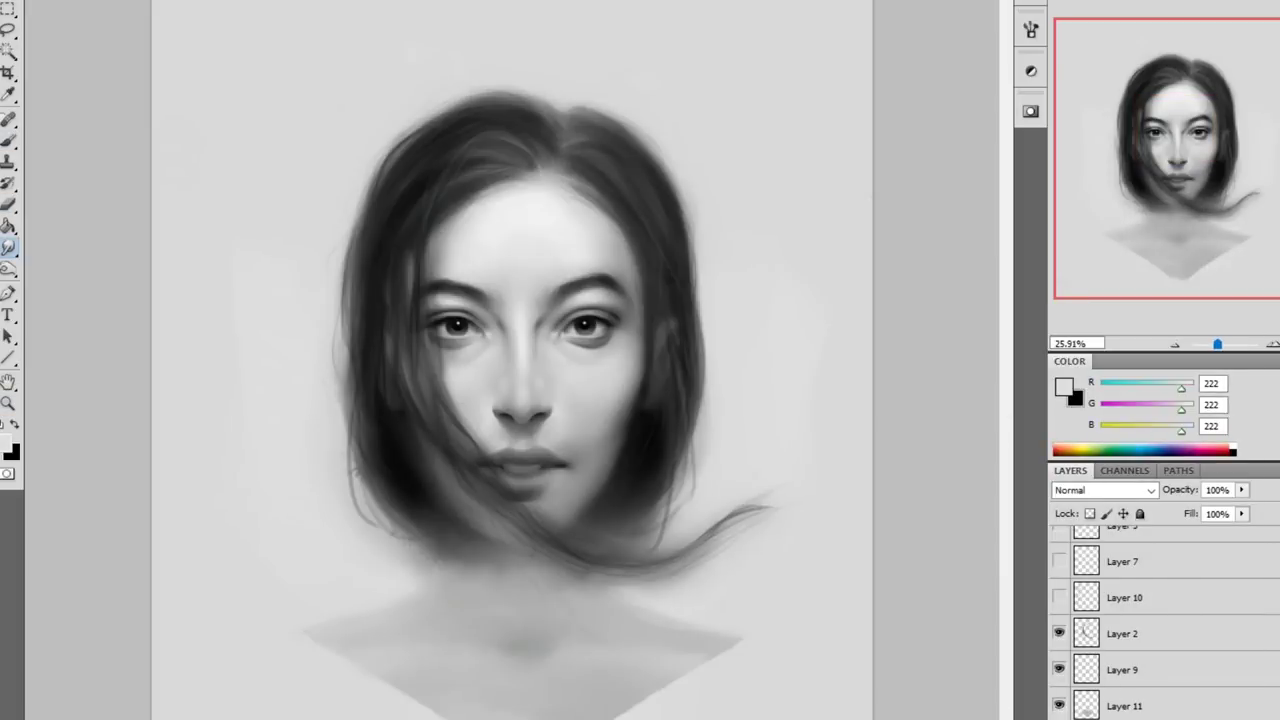
key("Return")
scroll(520, 325, "up", 5)
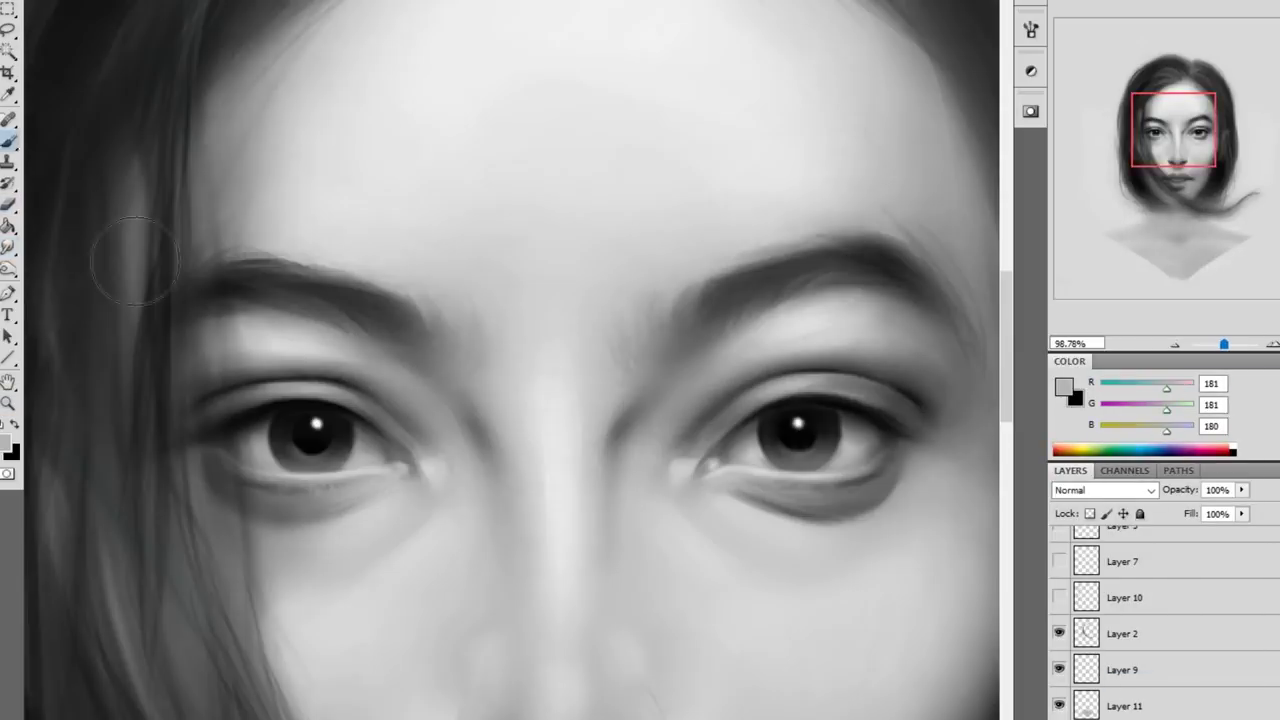
Merge the chest shape into the base portrait layer and fade its edges into the background with sampled light grey.
scroll(520, 360, "down", 5)
left_click(614, 634)
left_click(570, 675, "alt")
scroll(212, 401, "down", 3)
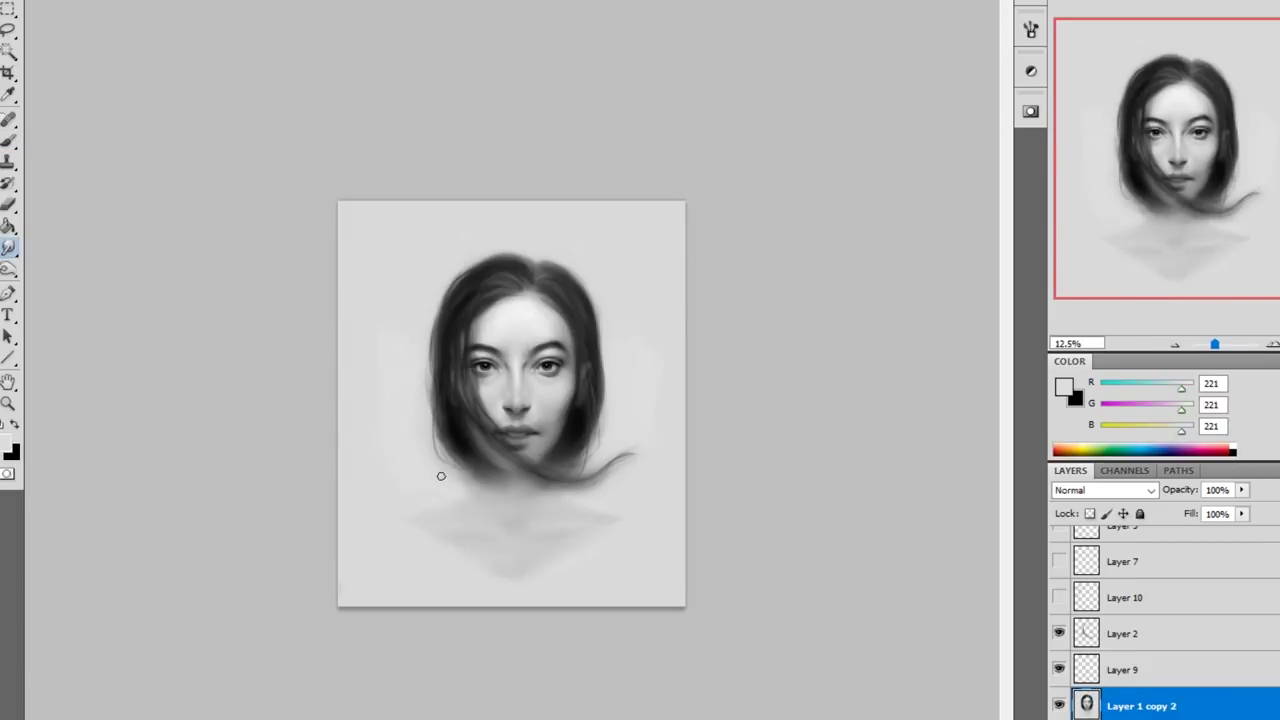
Add a new layer for the nose and define the creases beside both nostril wings with smudged dark shading.
scroll(529, 397, "up", 5)
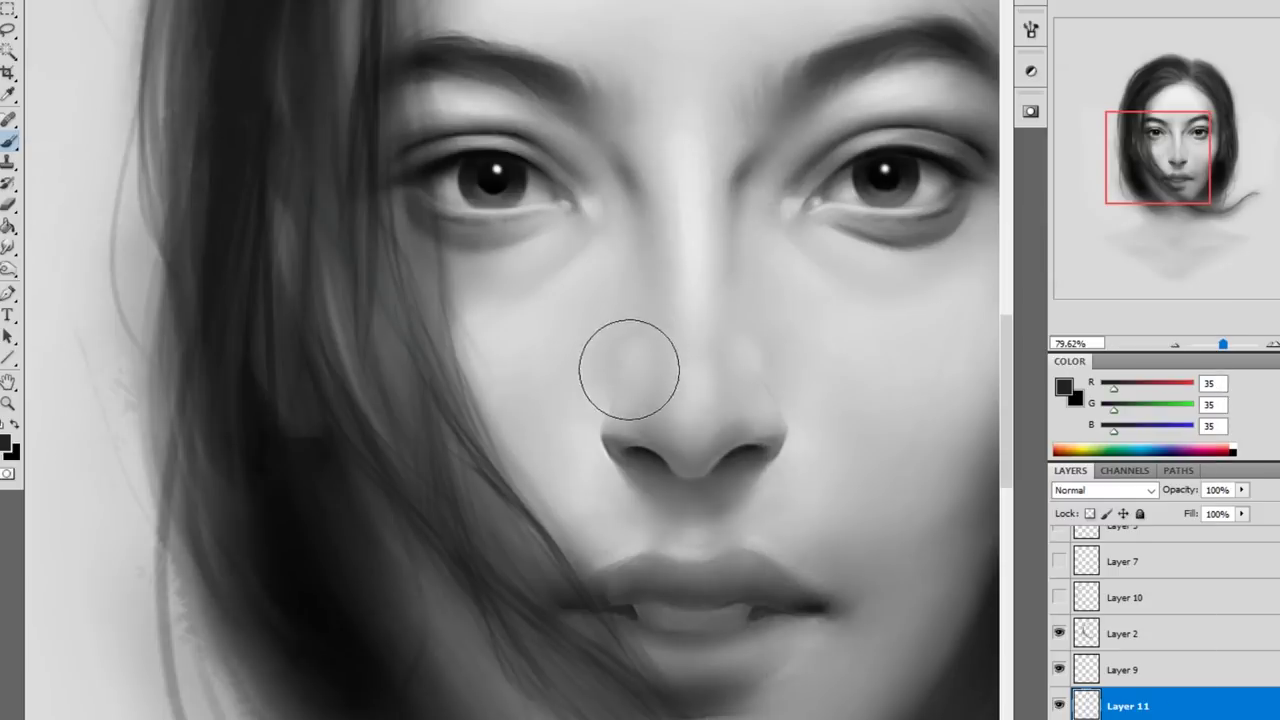
scroll(629, 366, "down", 3)
scroll(560, 426, "up", 3)
key("ctrl+shift+alt+n")
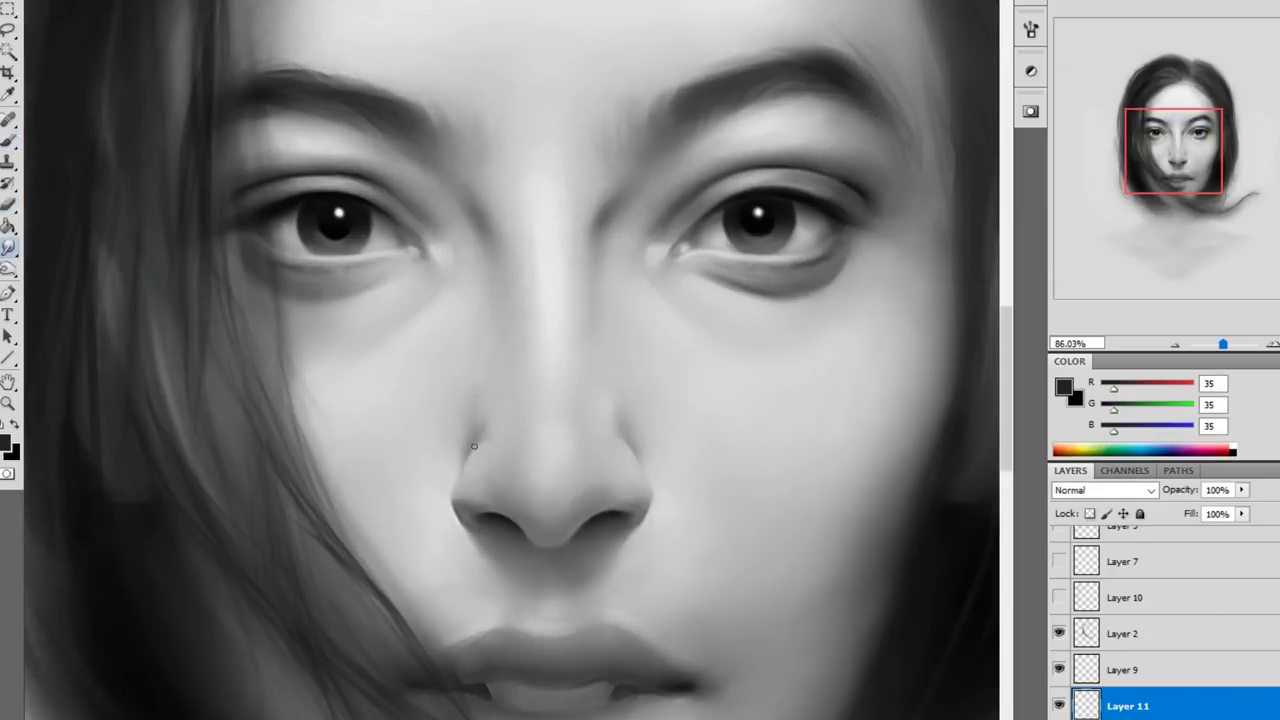
Set the nose layer to Darken and shade the sides of the nose with sampled mid grey, erasing the excess.
scroll(466, 484, "down", 2)
key("shift+alt+k")
left_click(581, 417, "alt")
scroll(581, 417, "down", 3)
left_click(506, 300, "alt")
key("e")
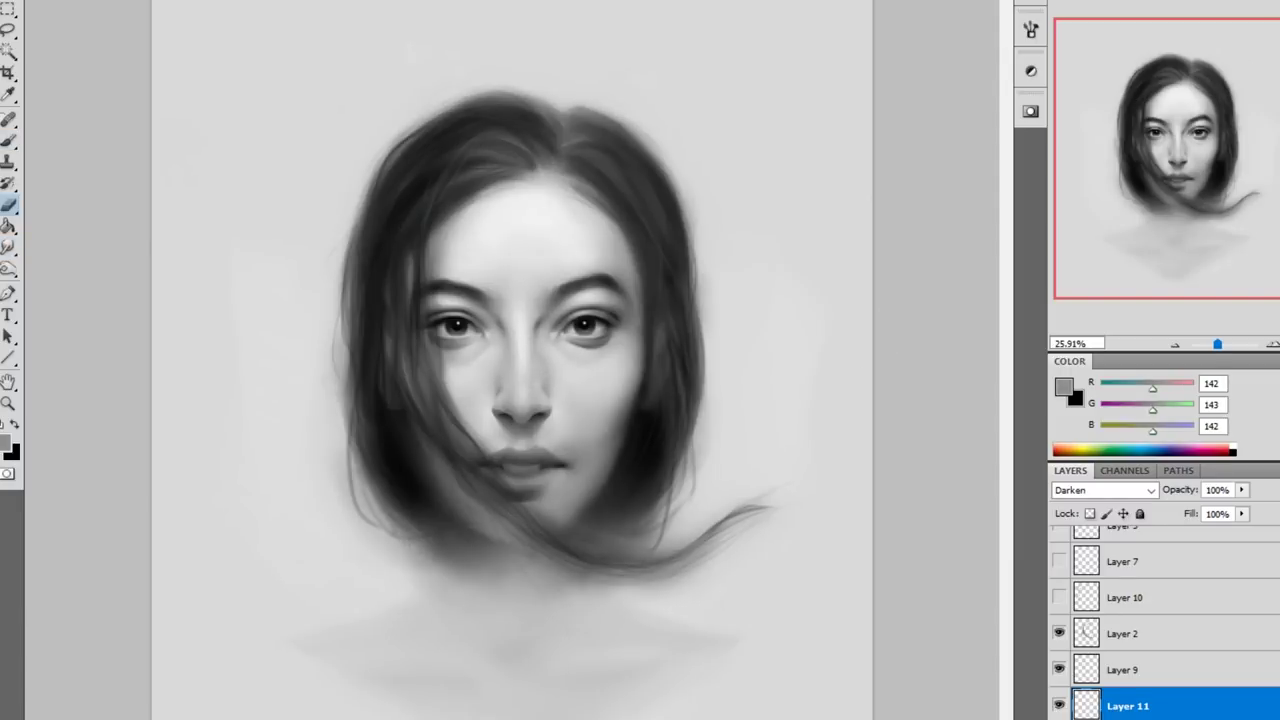
Adjust the nose shading with Free Transform and toggle its layer's visibility to compare the result.
key("ctrl+t")
key("F2")
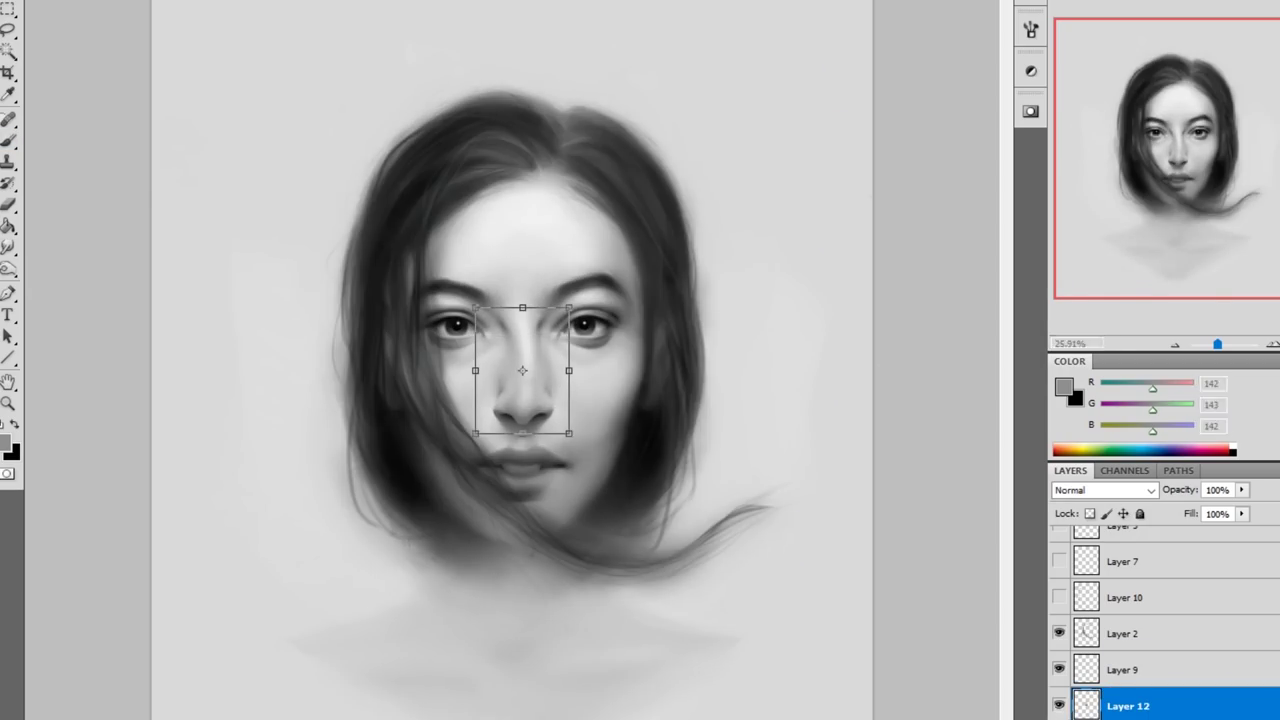
key("F2")
key("F2")
left_click(1059, 705)
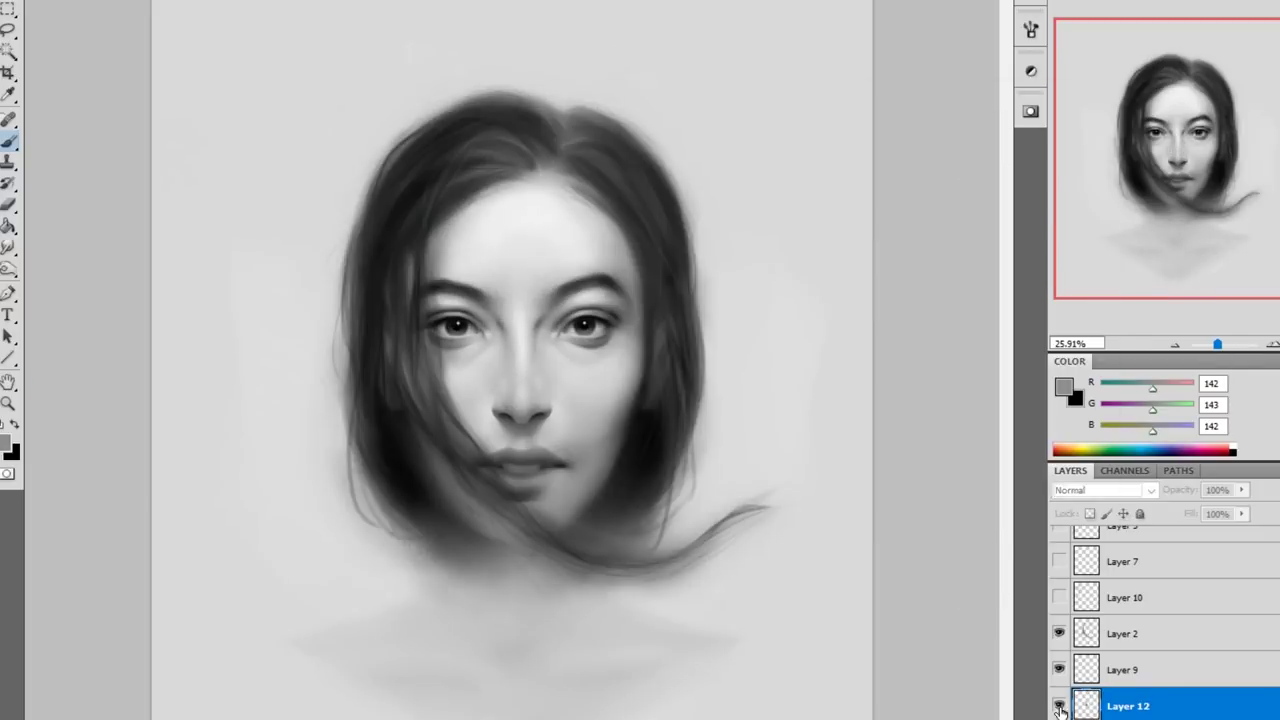
left_click(1059, 705)
key("F2")
Refine the nostril wings and the skin around the nose on a flipped canvas with sampled greys, smudging and erasing.
left_click(1130, 633)
key("r")
key("ctrl+plus")
left_click(1130, 705)
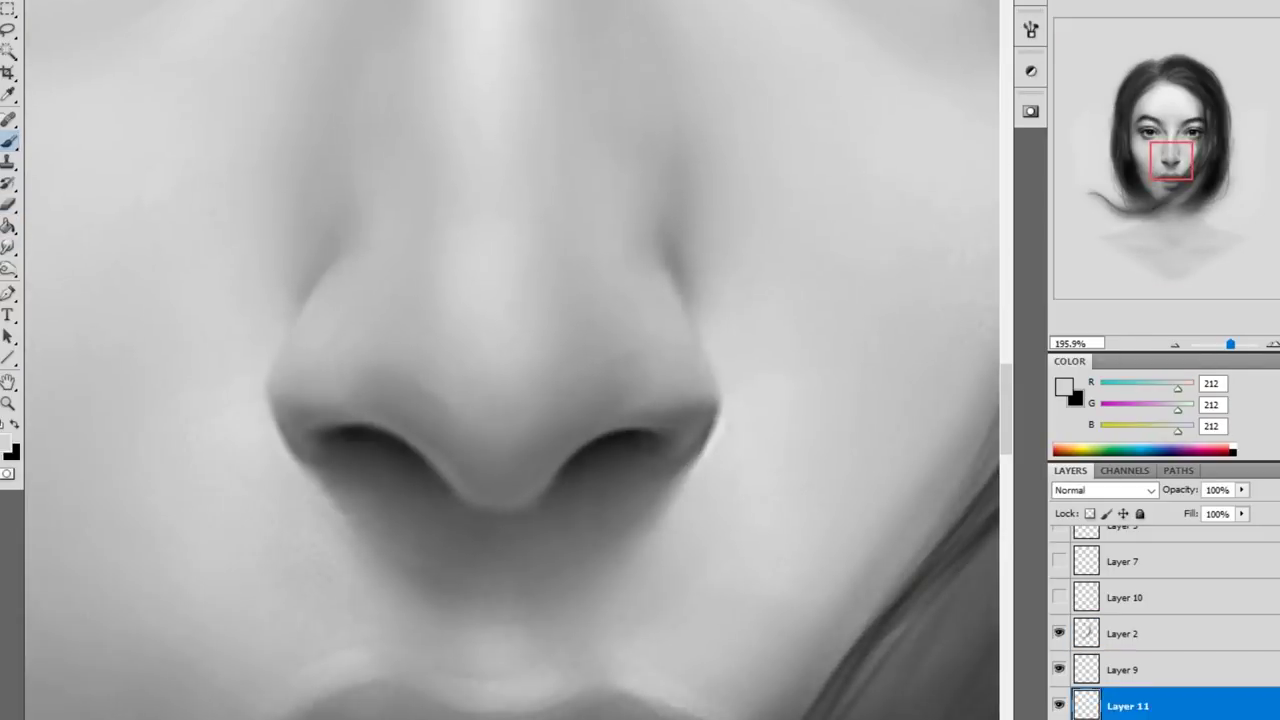
scroll(1165, 600, "down", 1)
key("b")
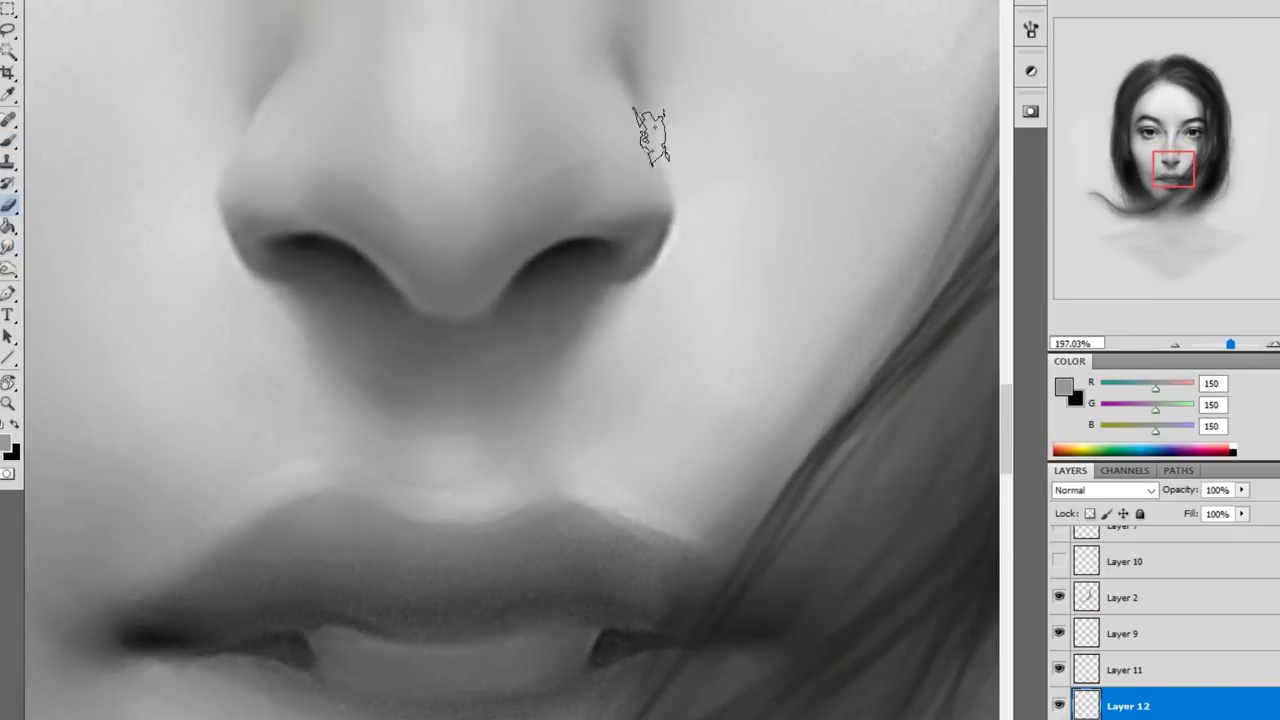
Merge the nose shading into the base portrait layer and smooth the skin around the eyes with sampled light grey.
key("ctrl+0")
key("ctrl+e")
key("ctrl+plus")
key("r")
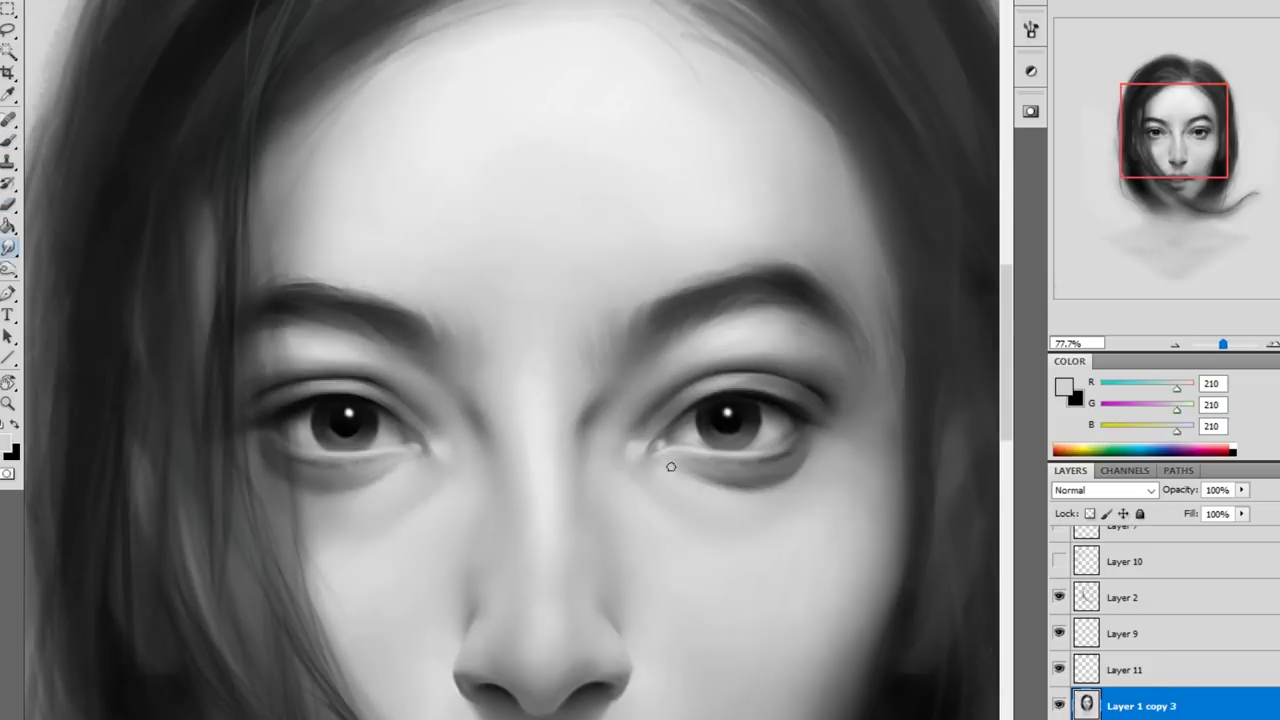
key("b")
left_click(743, 334, "alt")
Smudge the top edge of the hair on Layer 2 and sample a tone beside the face.
key("ctrl+0")
key("r")
left_click(510, 102, "ctrl")
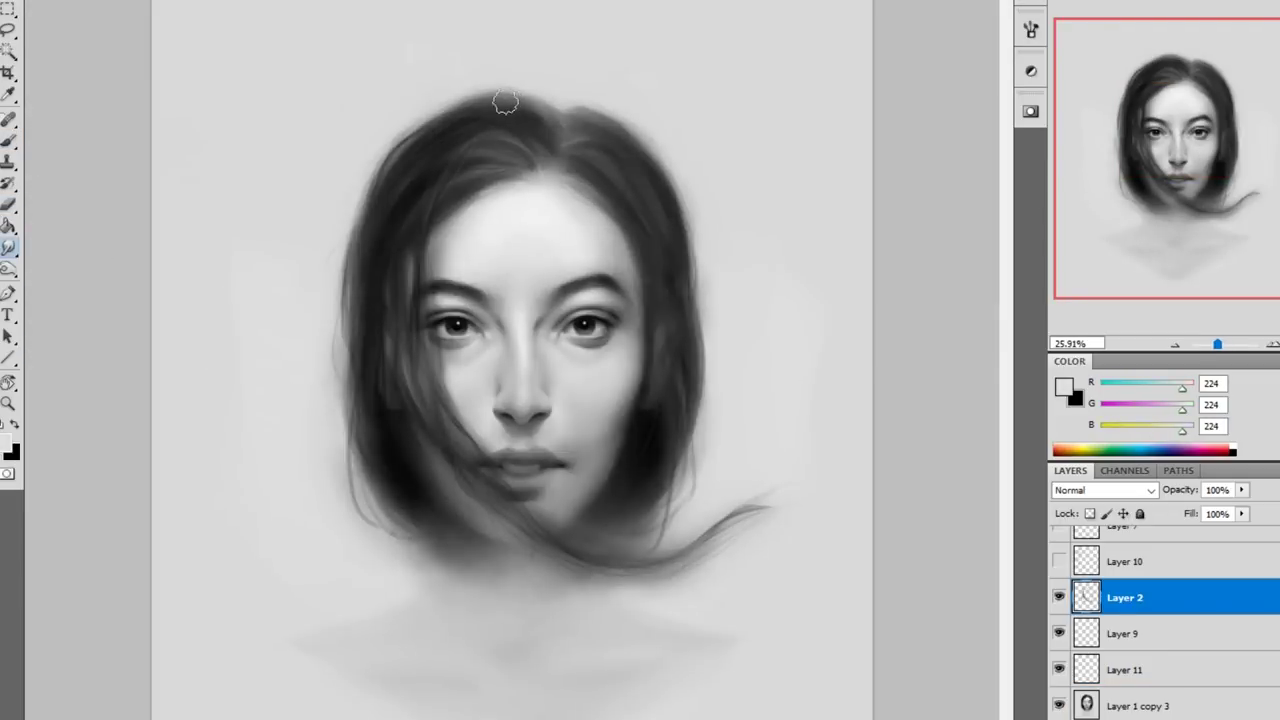
left_click(630, 265, "alt")
key("b")
Darken the nostrils with near-black on a new layer and smudge the shadow beneath the nose.
left_click(640, 470, "ctrl")
scroll(640, 470, "up", 5)
key("ctrl+shift+alt+n")
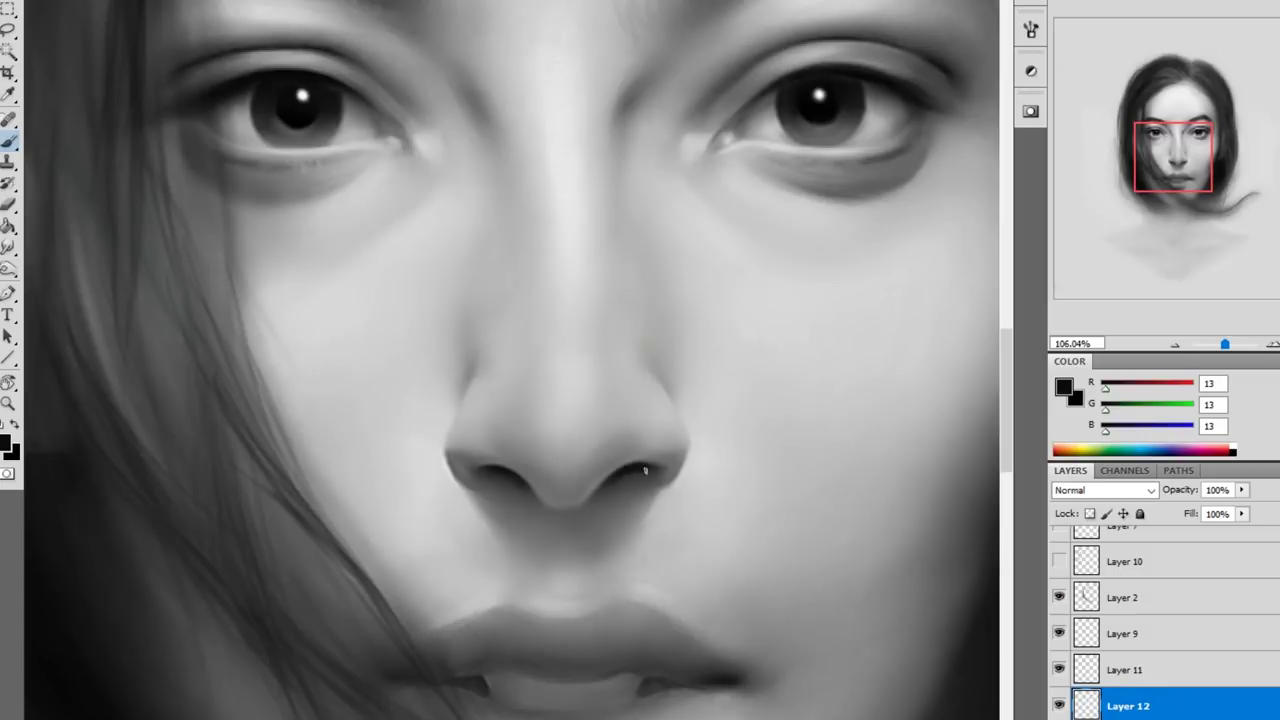
scroll(476, 480, "up", 3)
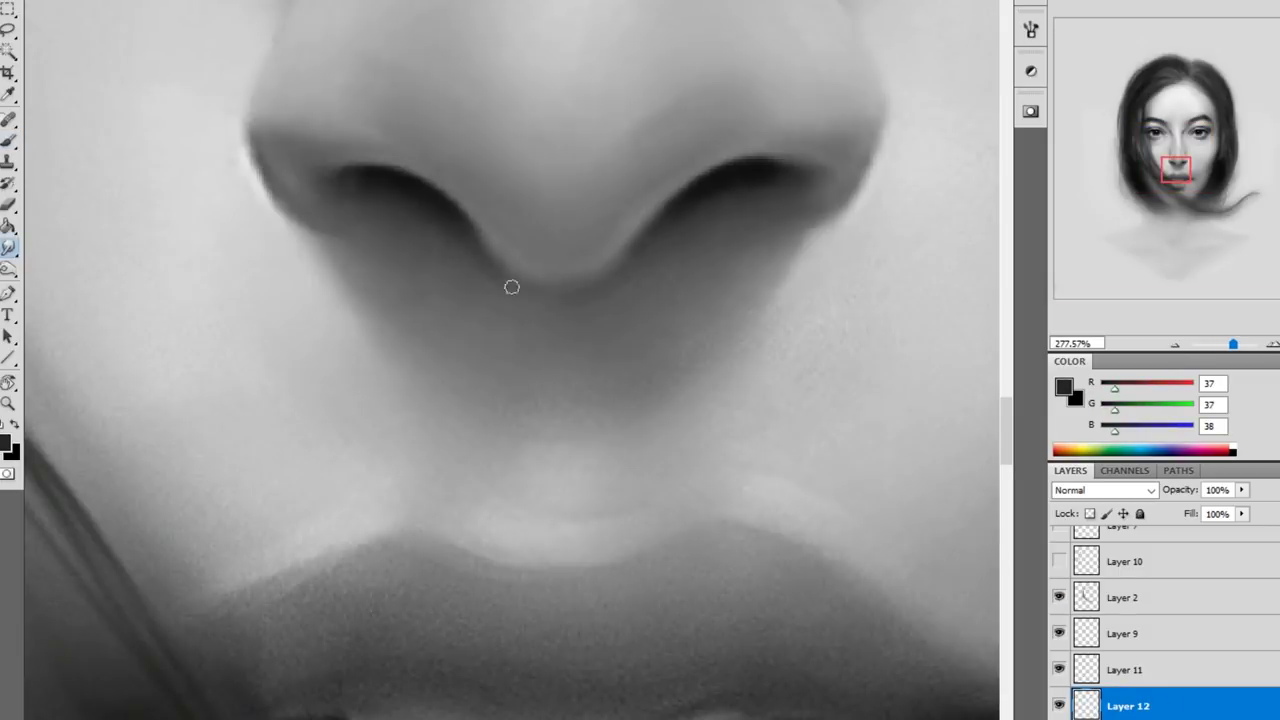
Darken and soften the opening and corners between the lips on the base portrait layer.
scroll(771, 371, "down", 3)
left_click(771, 371, "alt")
left_click(390, 350, "ctrl")
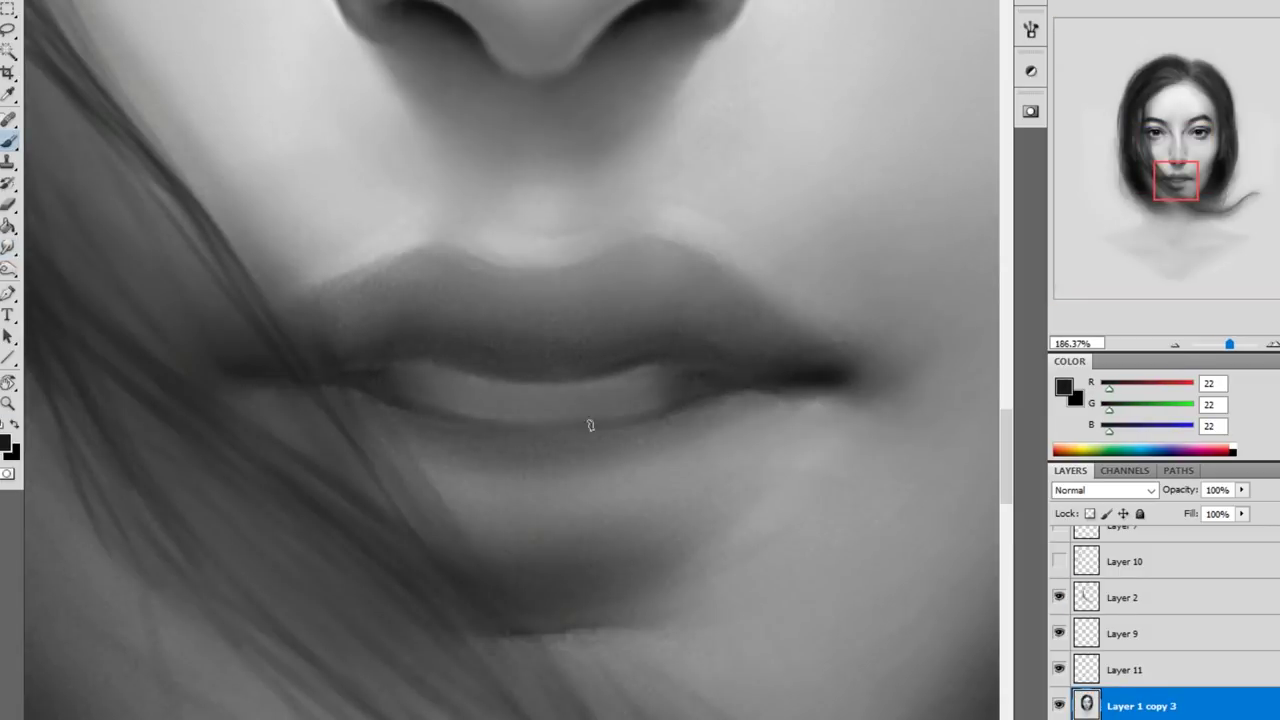
Deepen the nose and nostril shadows with sampled tones on a new Darken layer, checking the flipped canvas.
key("ctrl+0")
left_click(557, 394, "ctrl")
left_click(557, 394, "alt")
scroll(557, 394, "up", 5)
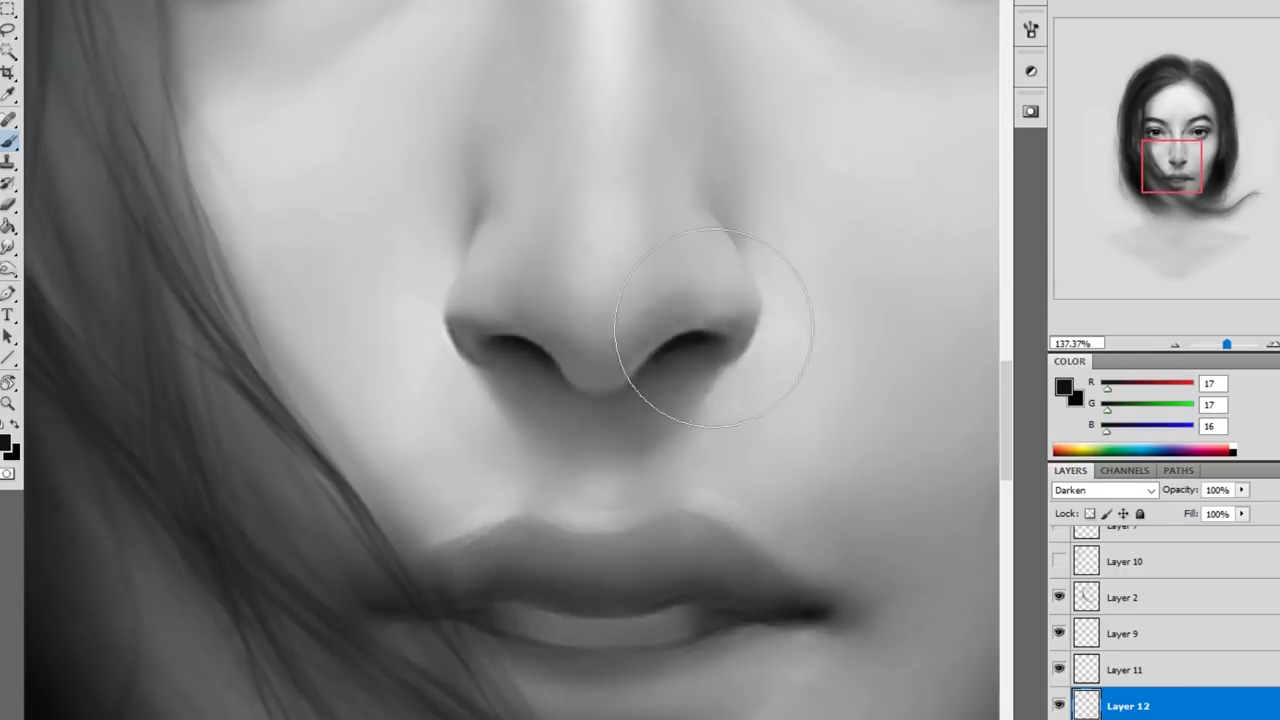
key("ctrl+0")
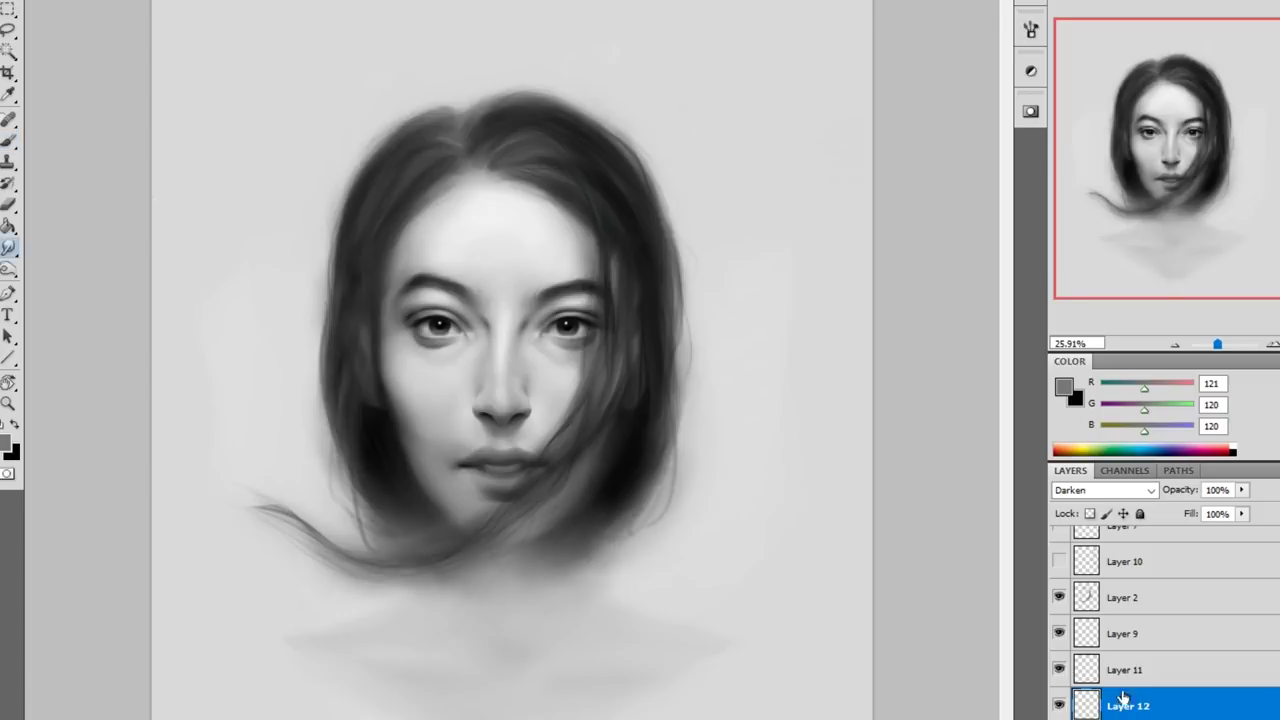
Merge the nose shadows into the base portrait layer and refine the eyelid creases by painting and smudging.
key("ctrl+alt+shift+e")
key("d")
key("ctrl+shift+x")
key("ctrl+plus")
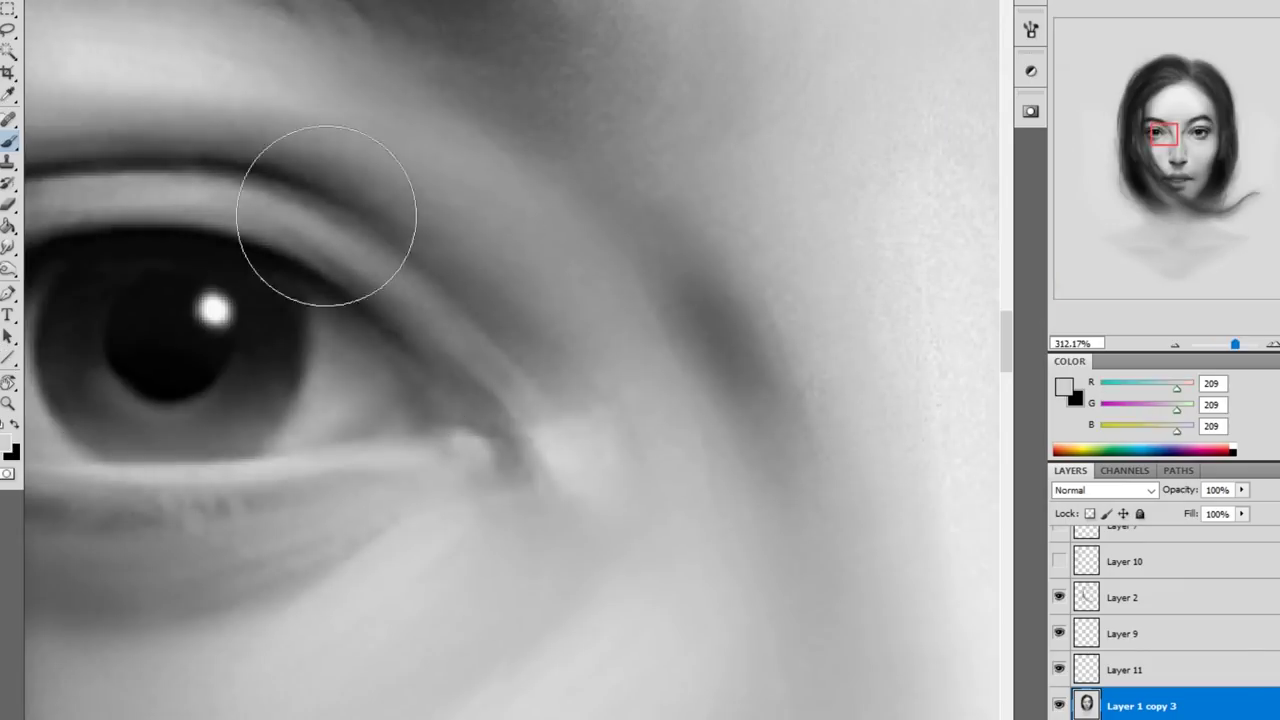
scroll(766, 337, "down", 3)
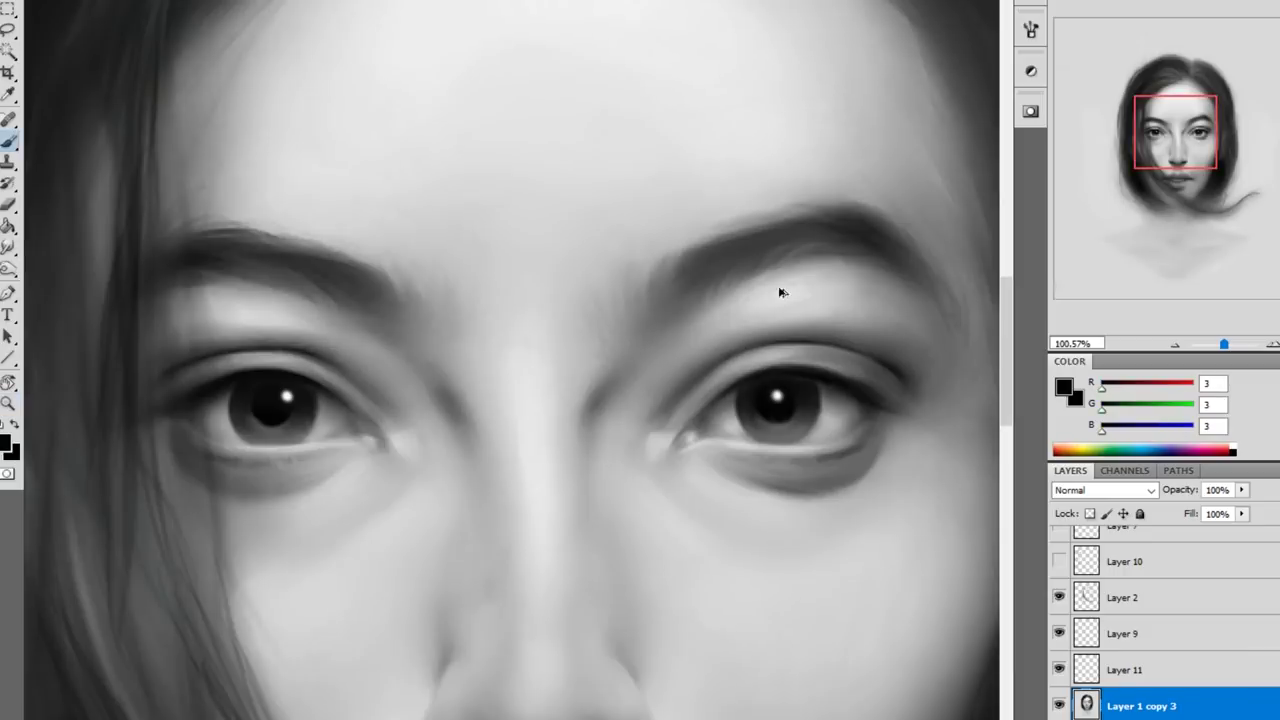
key("r")
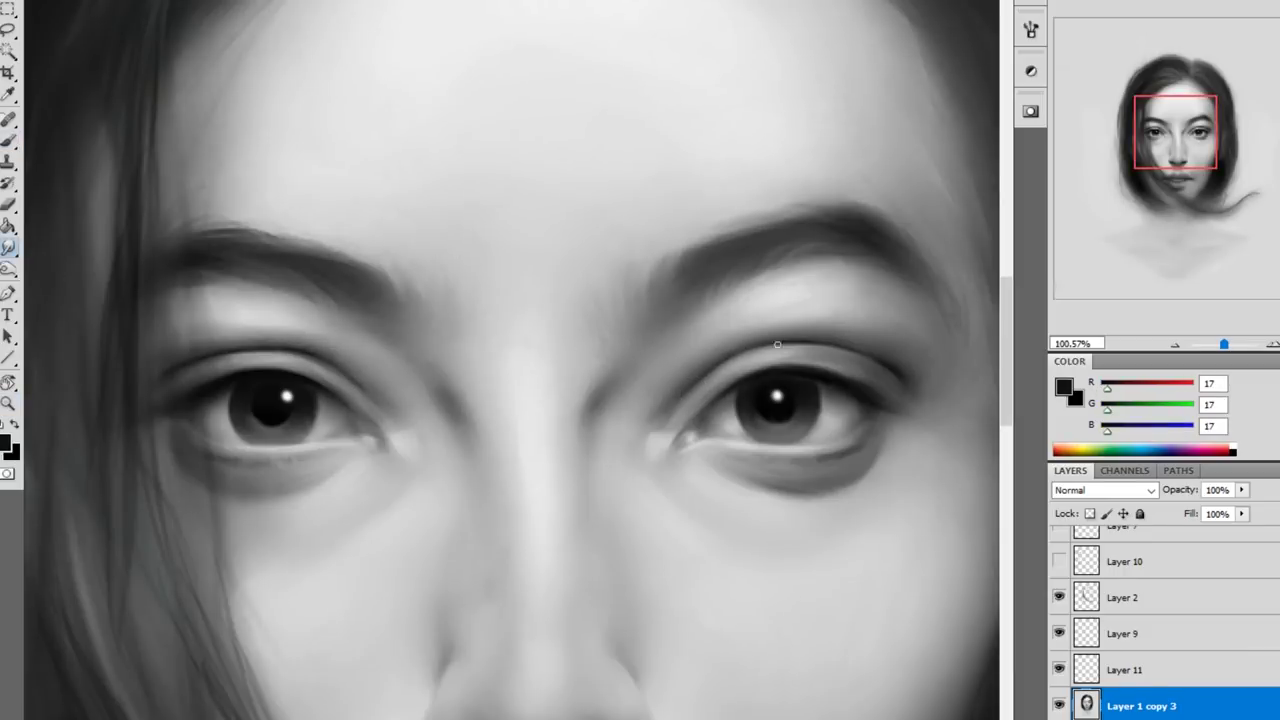
key("ctrl+0")
Try a small dark mole on the uncovered cheek beside the nose on a new layer, shaping it with the eraser.
key("ctrl+shift+alt+n")
key("b")
scroll(608, 545, "up", 3)
left_click(583, 512)
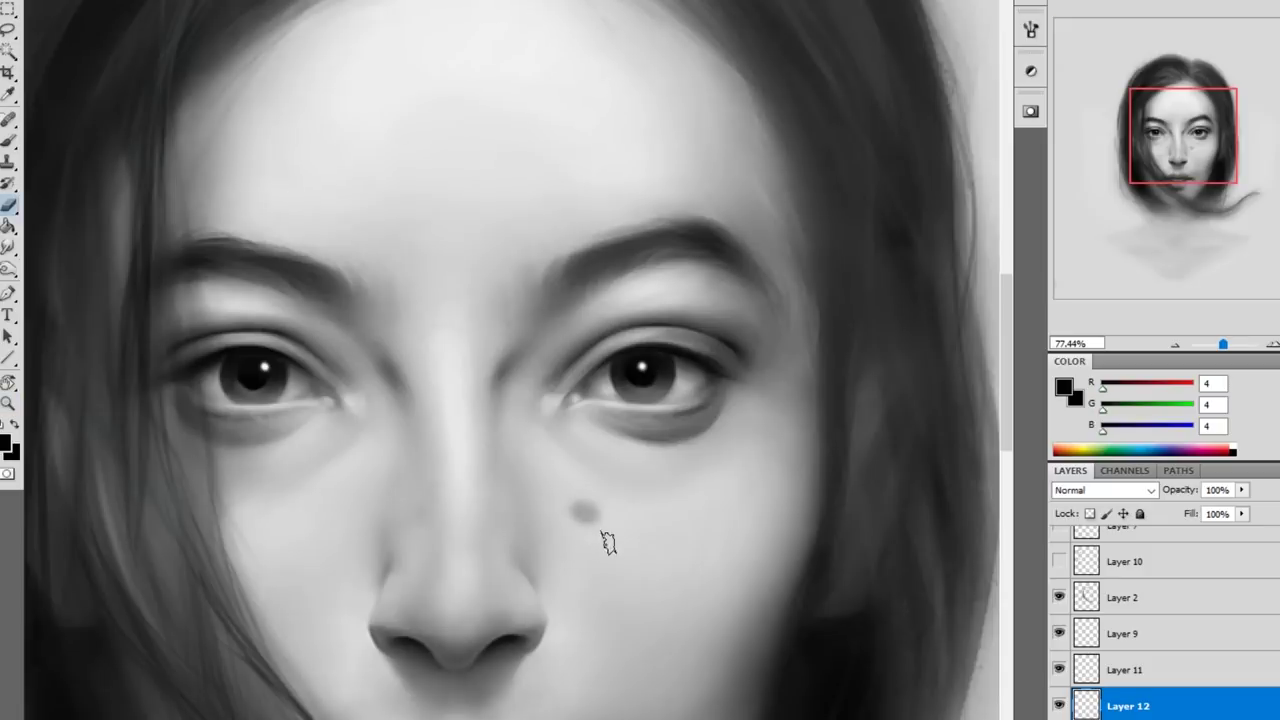
left_click(585, 514)
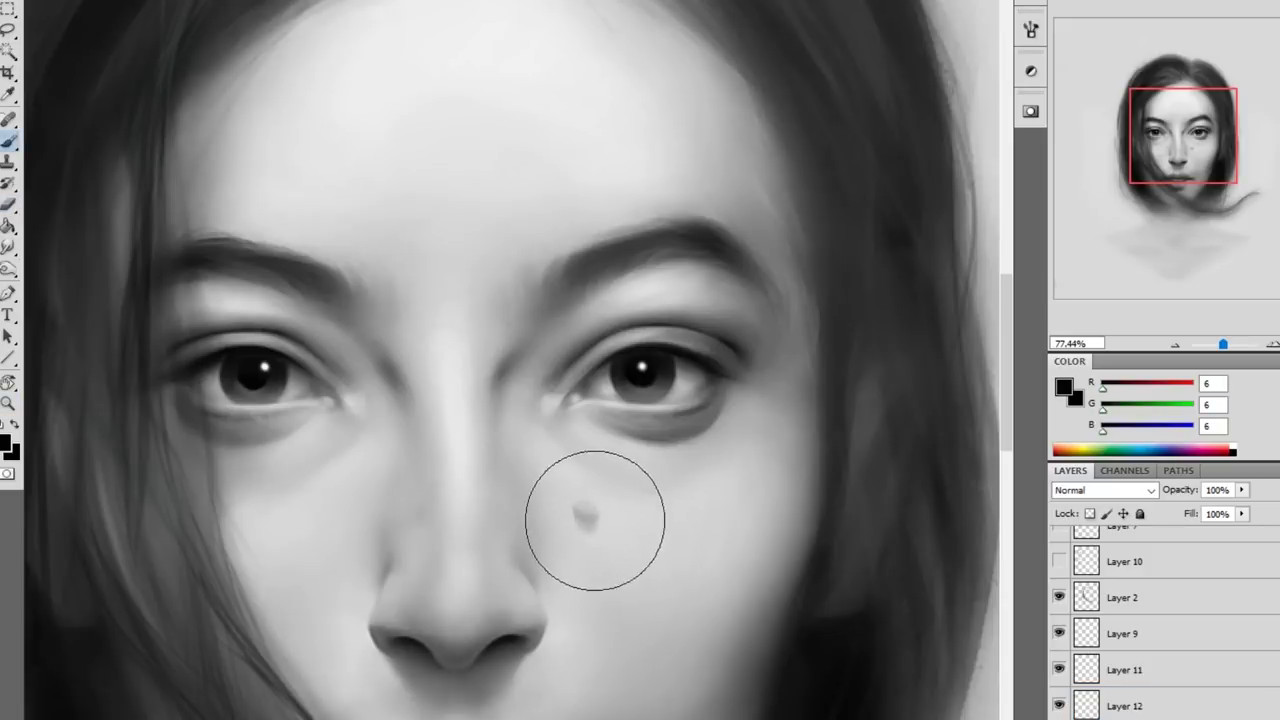
Add a soft white highlight to the cheek mole on a new layer with 74% fill.
key("ctrl+0")
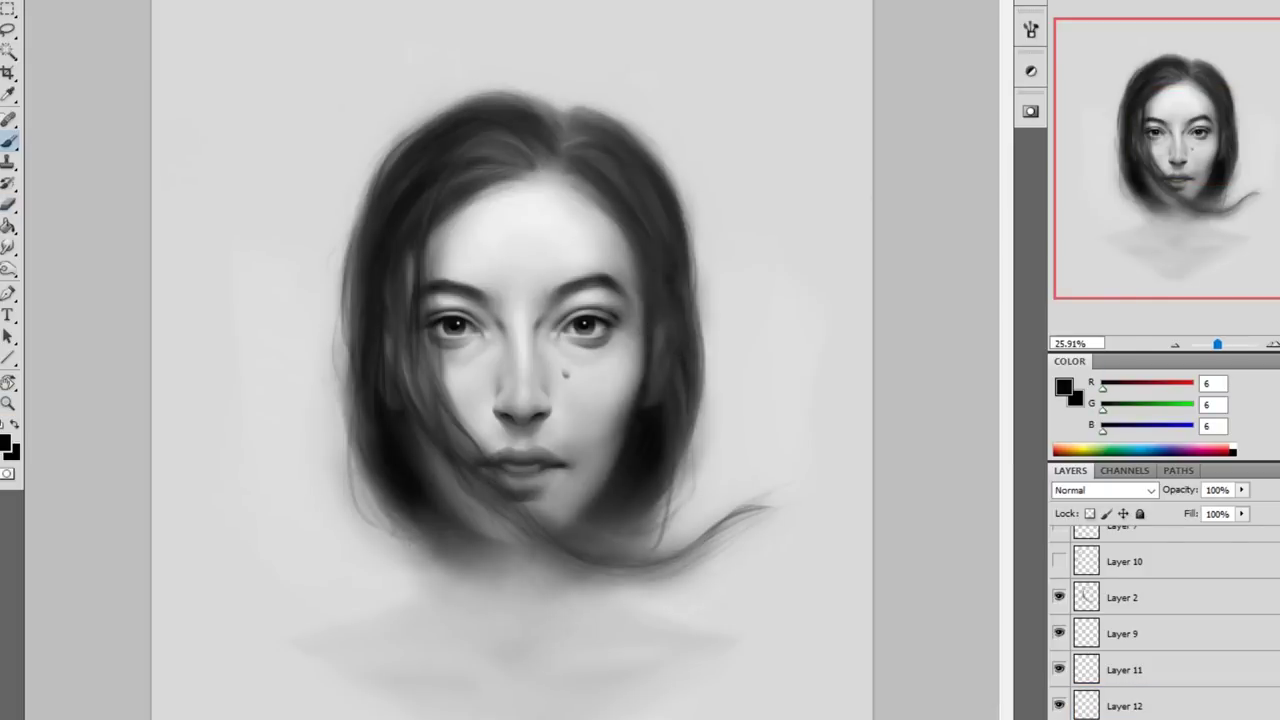
key("ctrl+shift+alt+n")
key("r")
key("x")
scroll(559, 375, "up", 5)
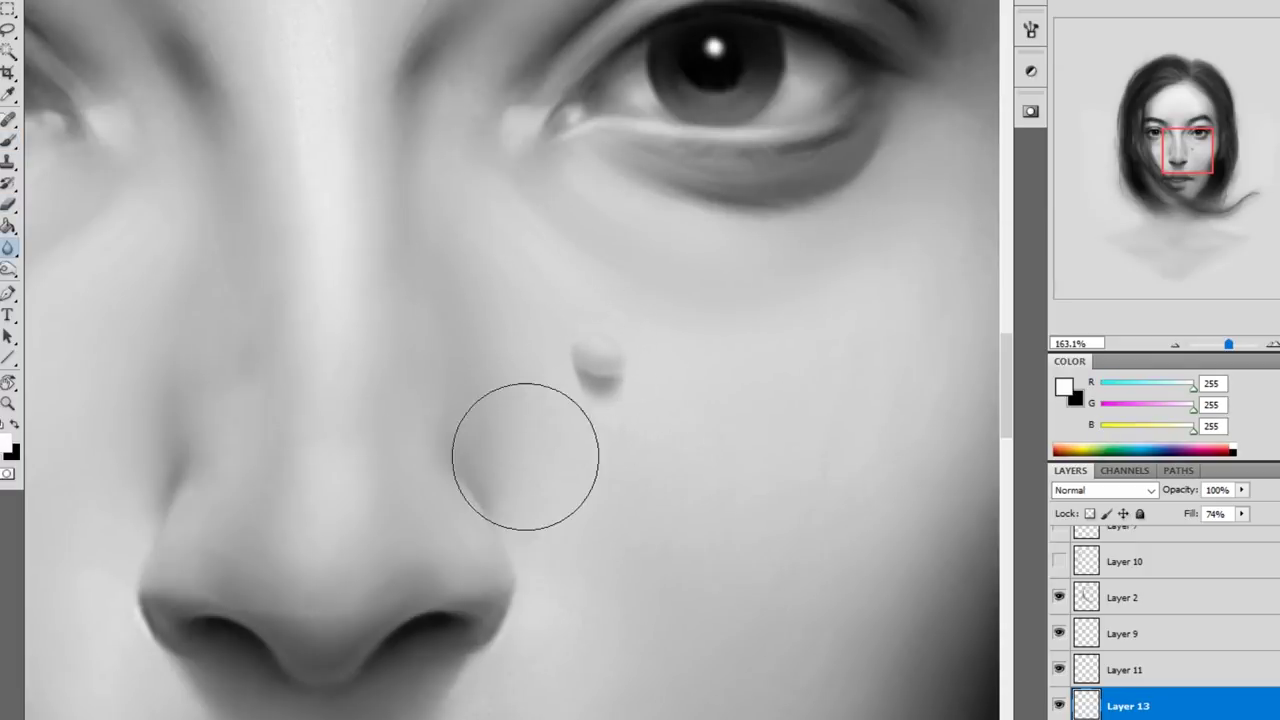
Hide the layer containing the cheek mole.
key("ctrl+0")
left_click(1122, 597)
left_click(1128, 705)
Even out the background around the head with sampled light grey (221) and smudge it smooth.
key("b")
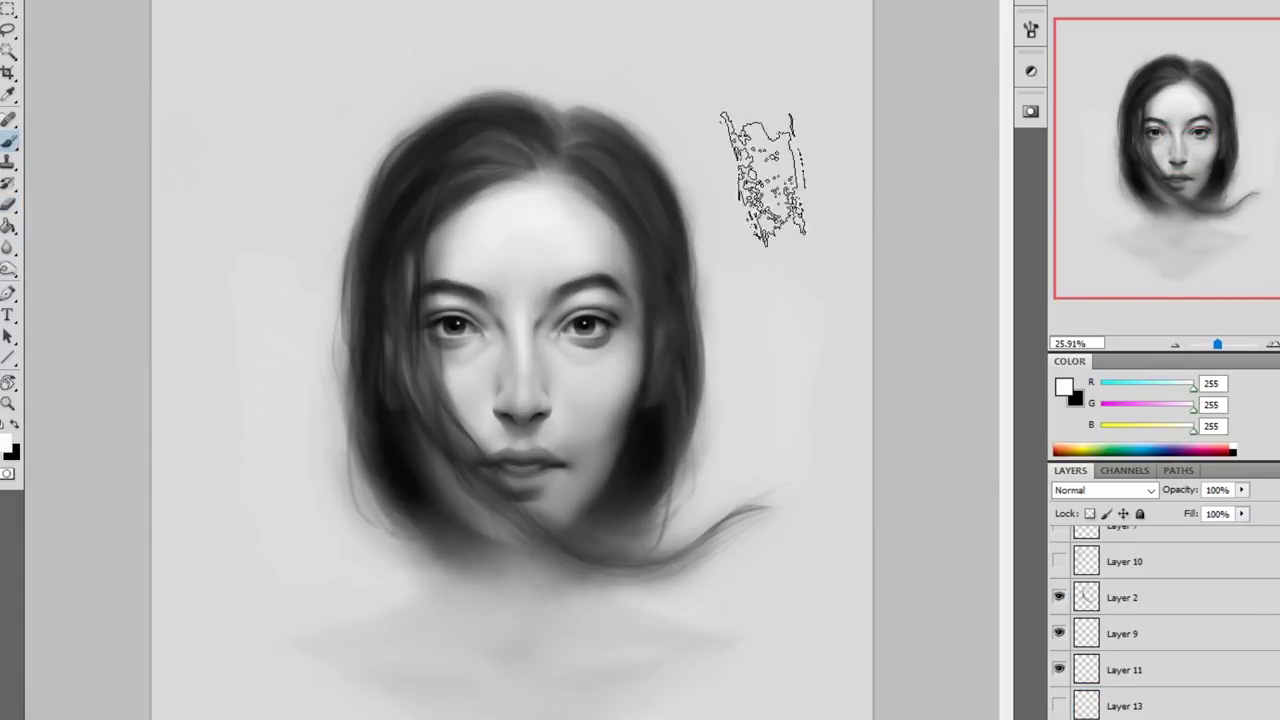
left_click(824, 174, "alt")
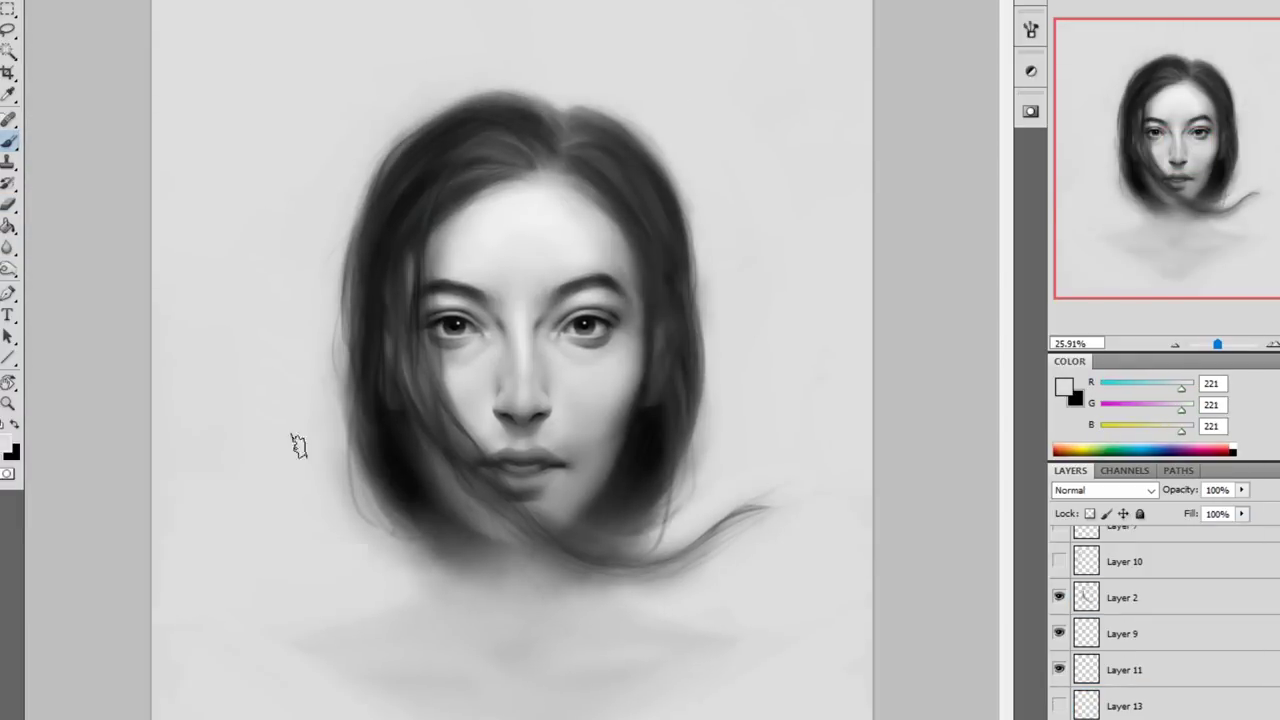
key("r")
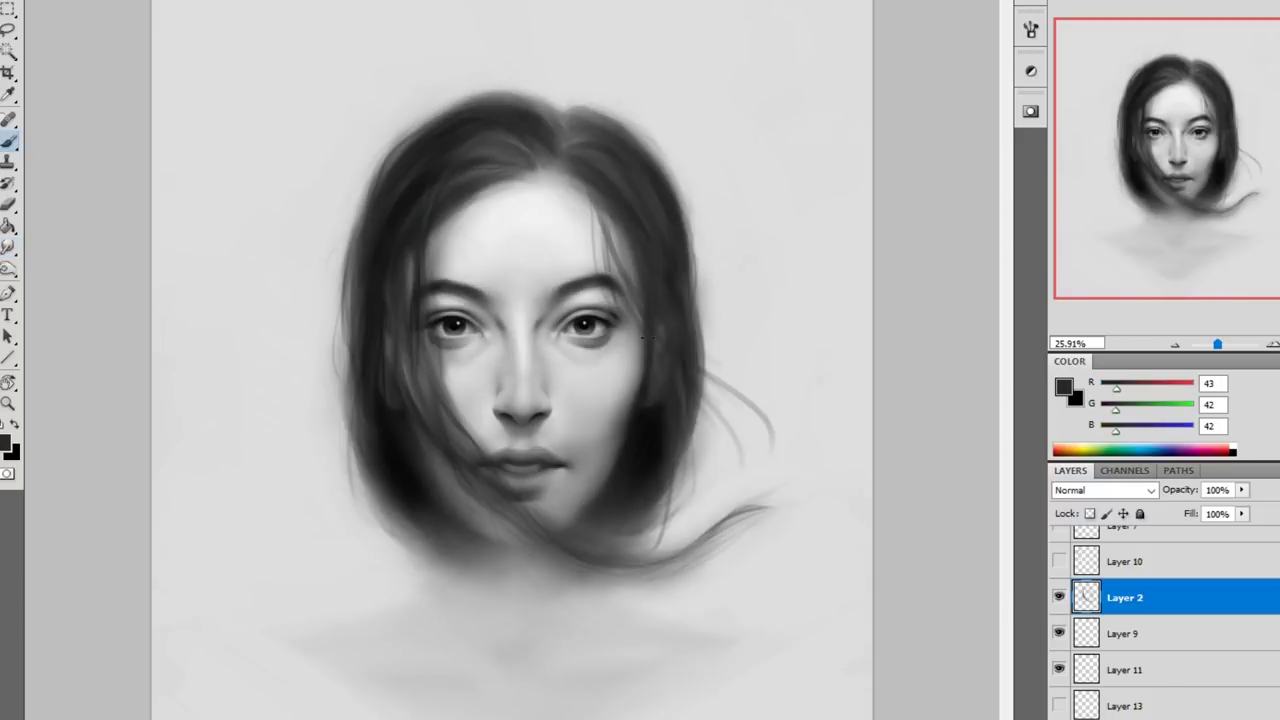
Paint dark, loose hair strands beside the uncovered cheek and at the wind-blown side of the hair on Layer 2, smudging them soft.
left_click_drag(640, 330, 578, 178)
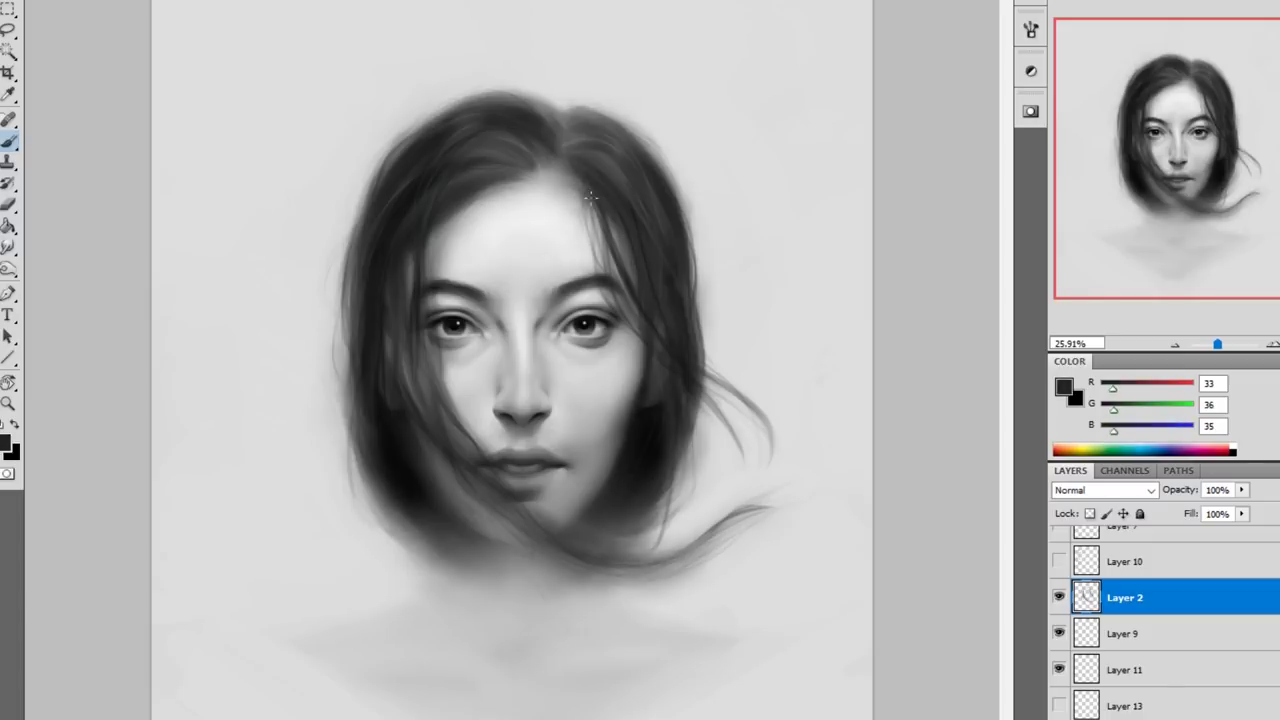
left_click(437, 388, "alt")
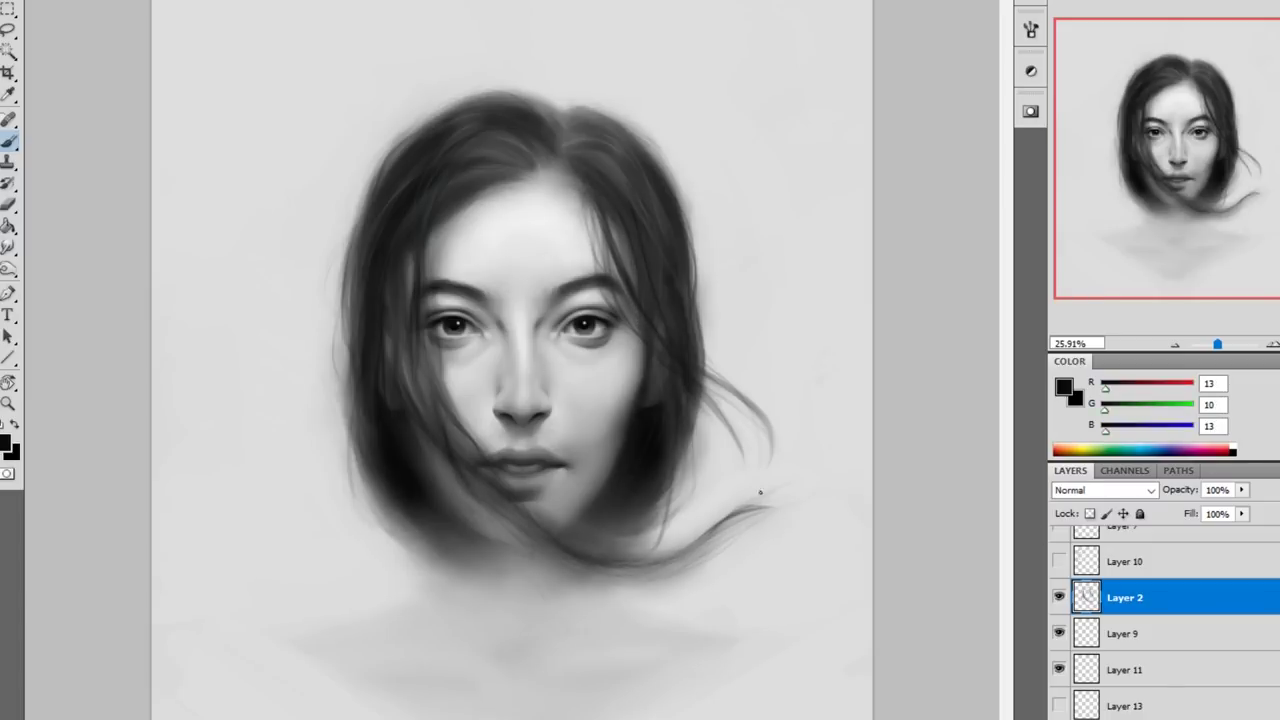
left_click_drag(704, 444, 740, 404)
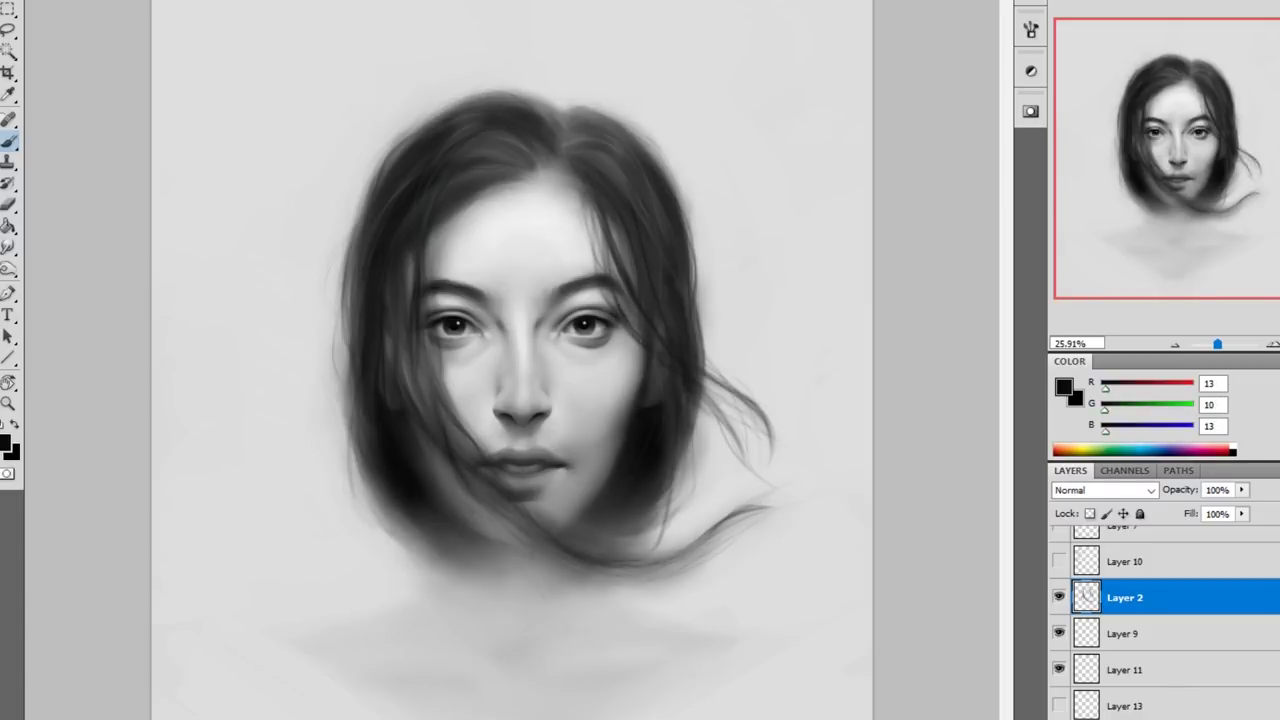
key("r")
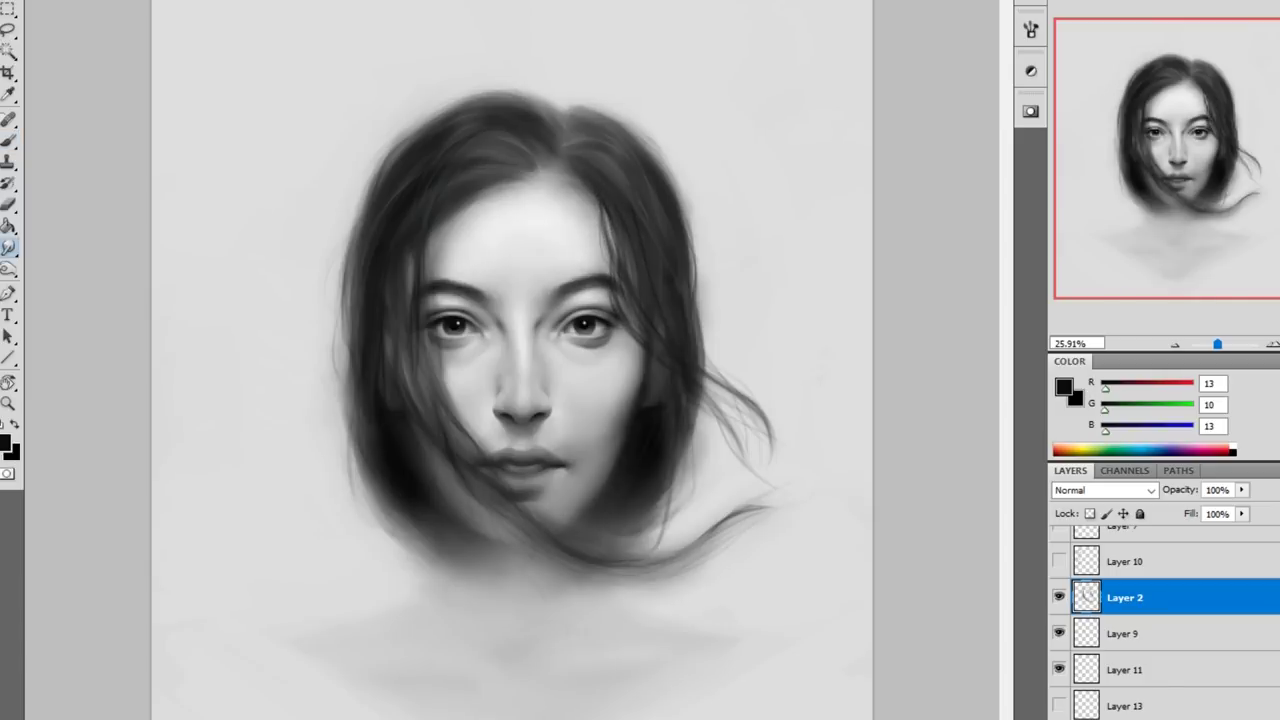
left_click(660, 158, "alt")
left_click(723, 366, "alt")
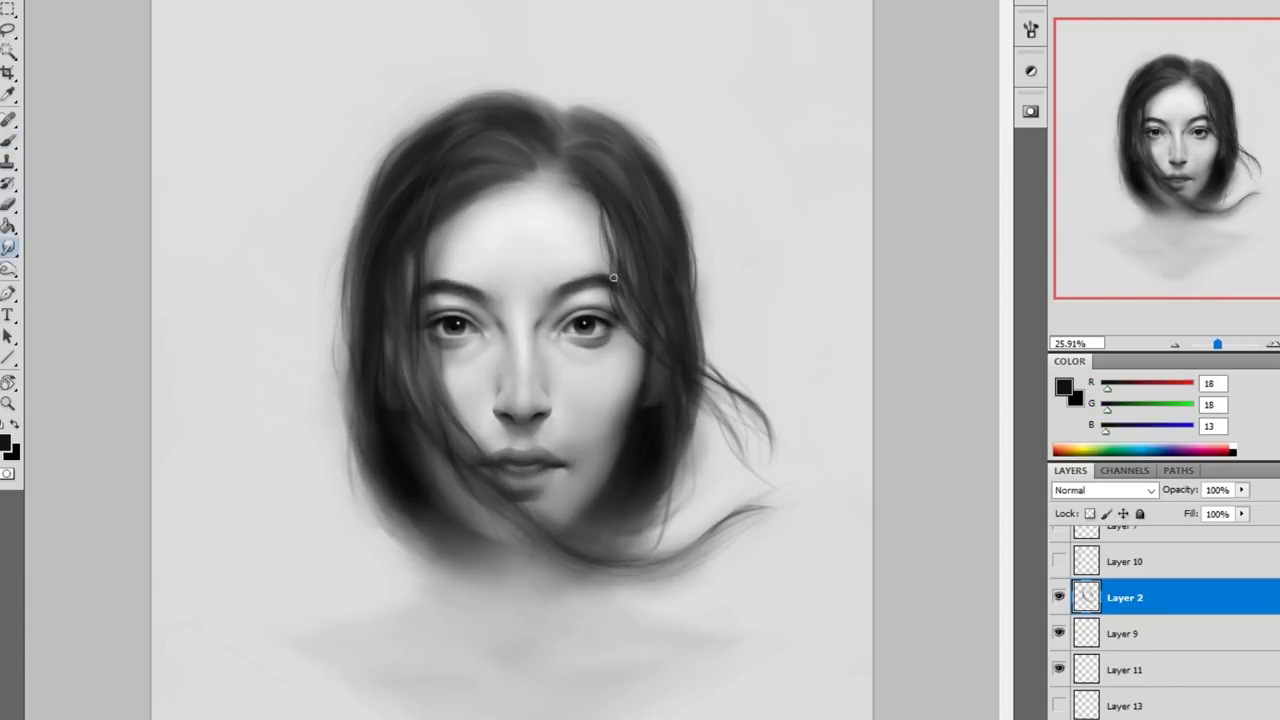
Add fine light strands over the dark hair with sampled light grey (220-222), alternating with dark grey and smudging.
key("b")
left_click(643, 428, "alt")
left_click(706, 186, "alt")
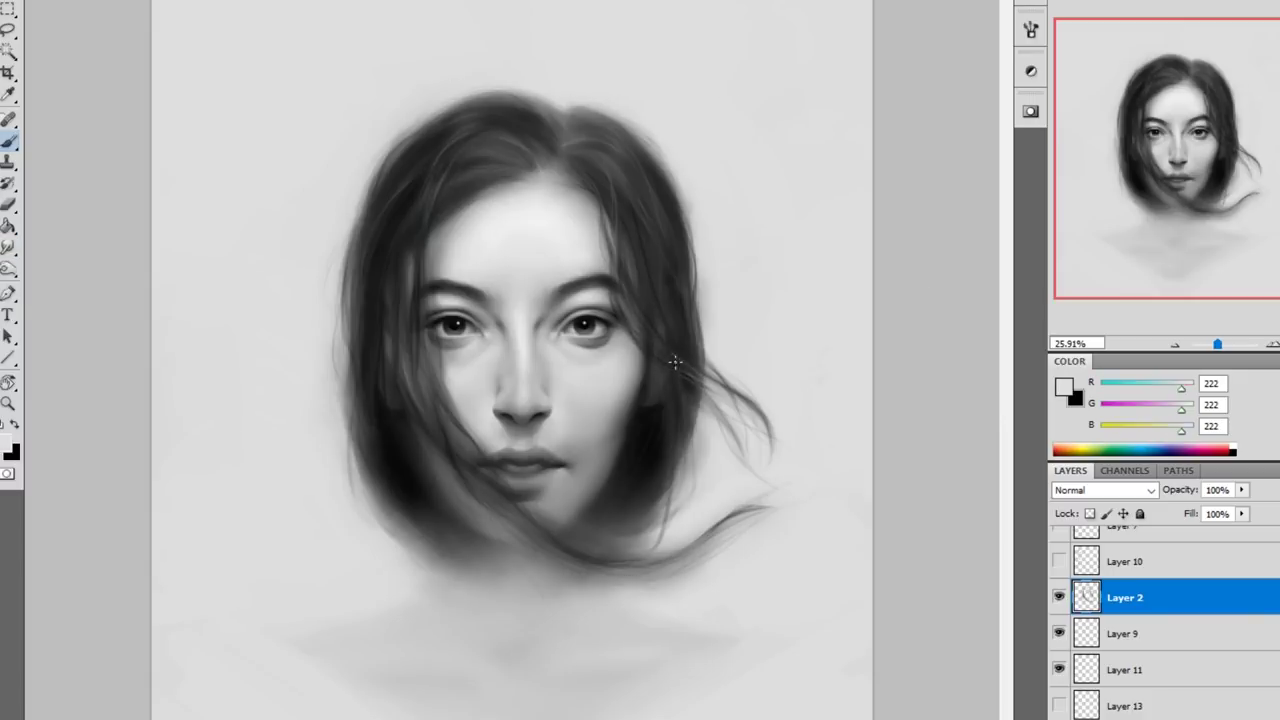
left_click(171, 423, "alt")
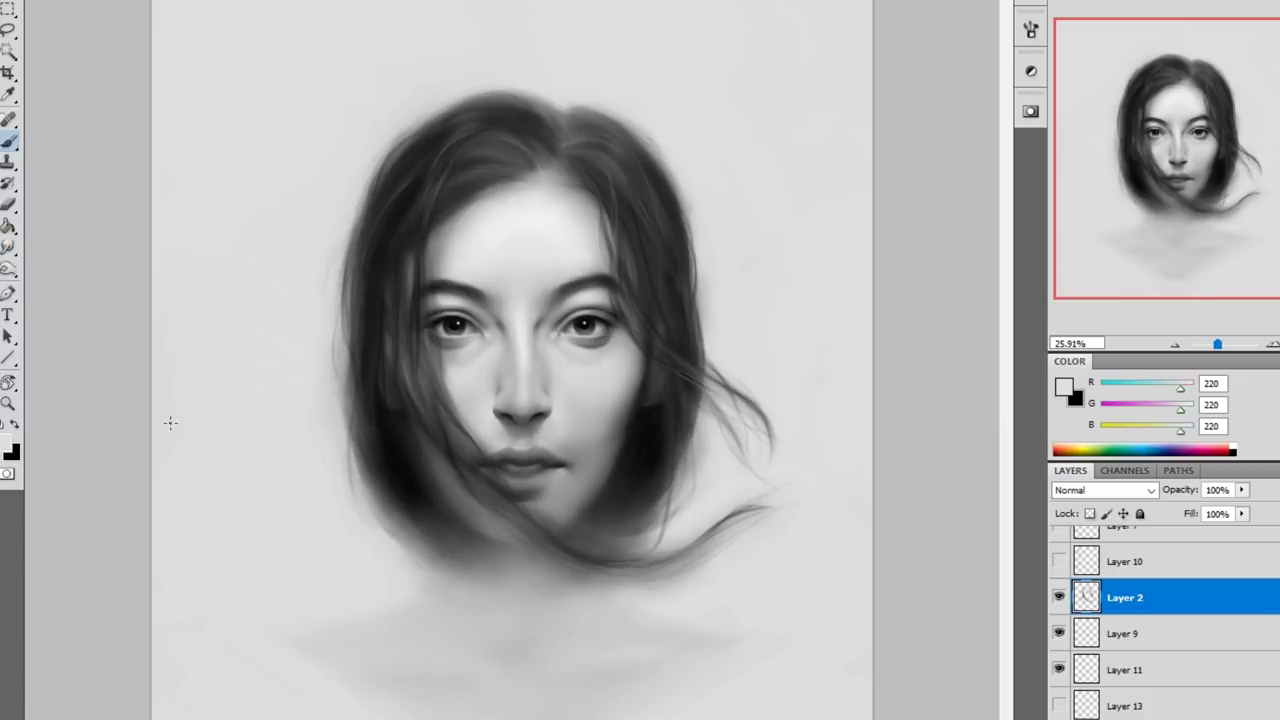
left_click(536, 130, "alt")
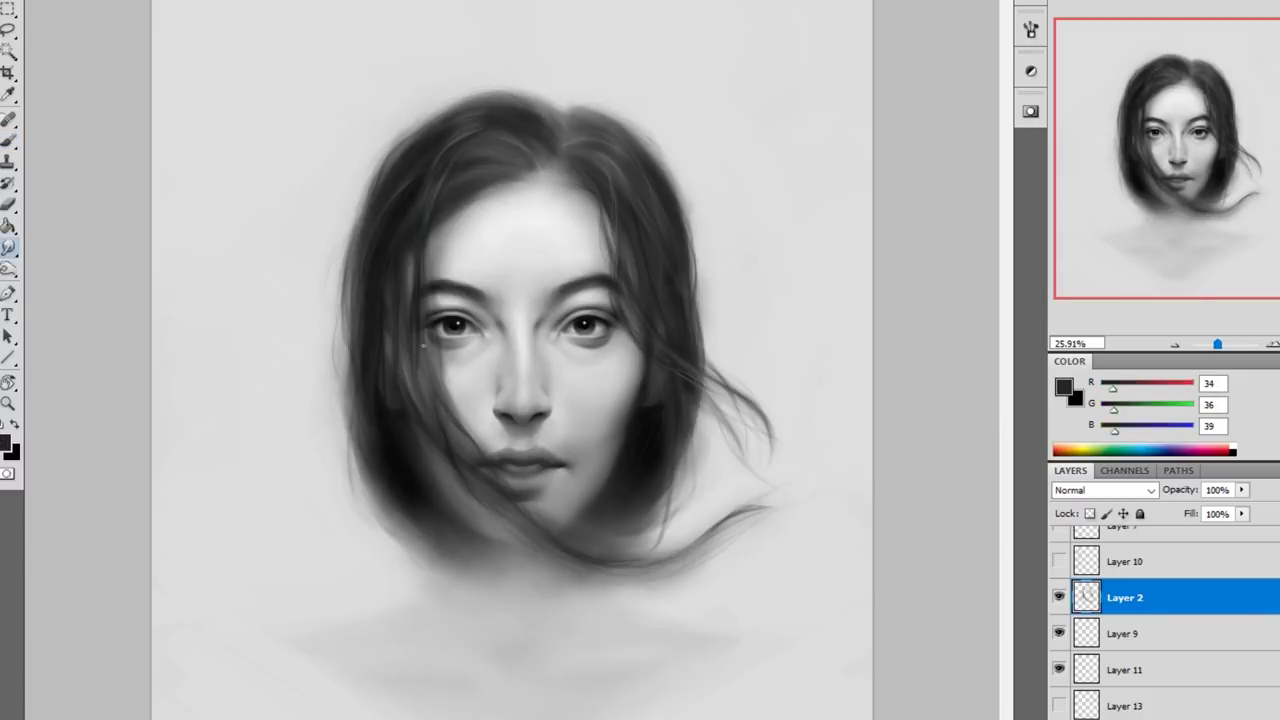
left_click(711, 53, "alt")
left_click(730, 390, "alt")
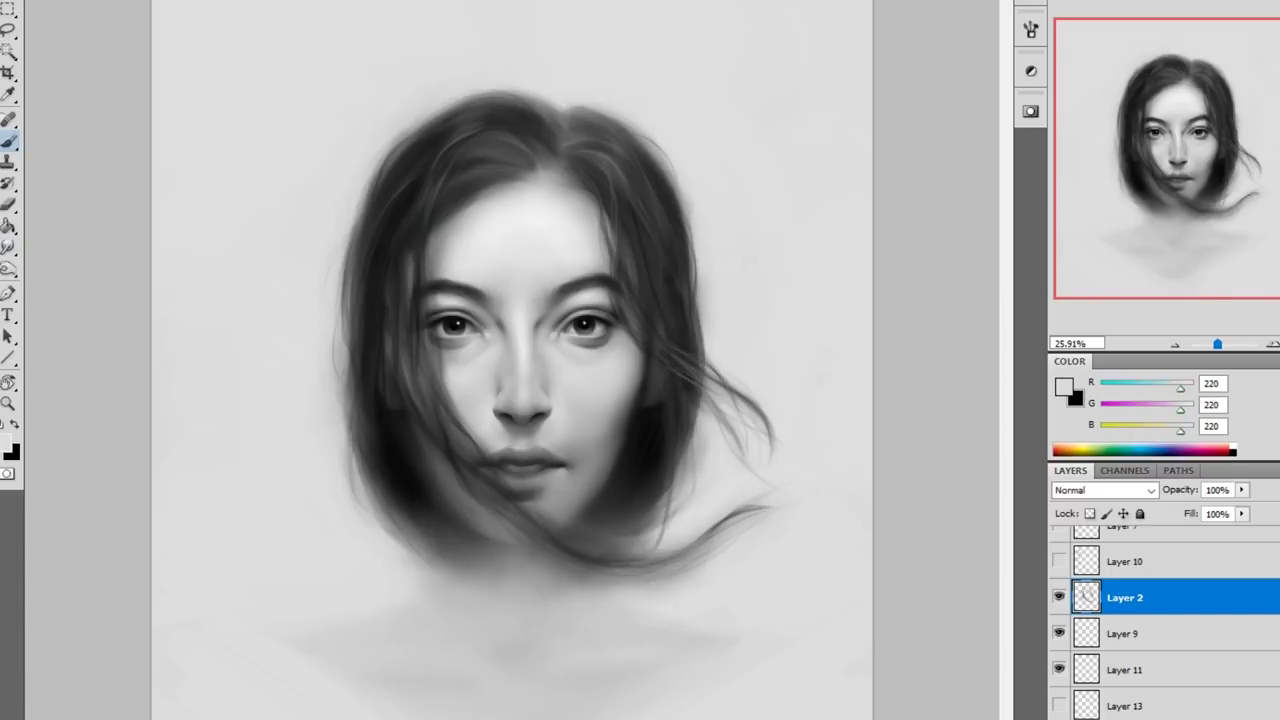
Refine the loose strands beside the face and darken the upper lash lines with near-black (9).
left_click(751, 380, "alt")
left_click(661, 378, "alt")
scroll(608, 314, "up", 5)
left_click(615, 329, "alt")
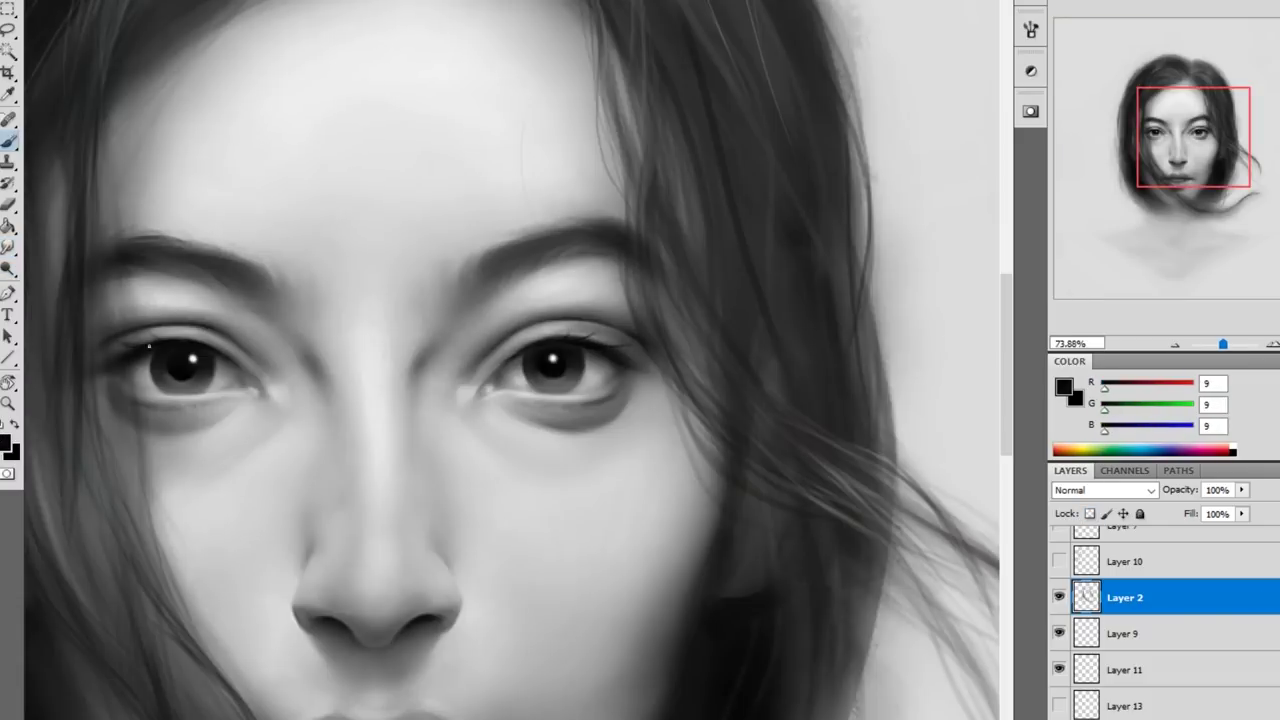
scroll(279, 357, "up", 2)
Lighten and soften the skin below the eyes with sampled light grey (210).
left_click(279, 357, "alt")
scroll(311, 347, "up", 2)
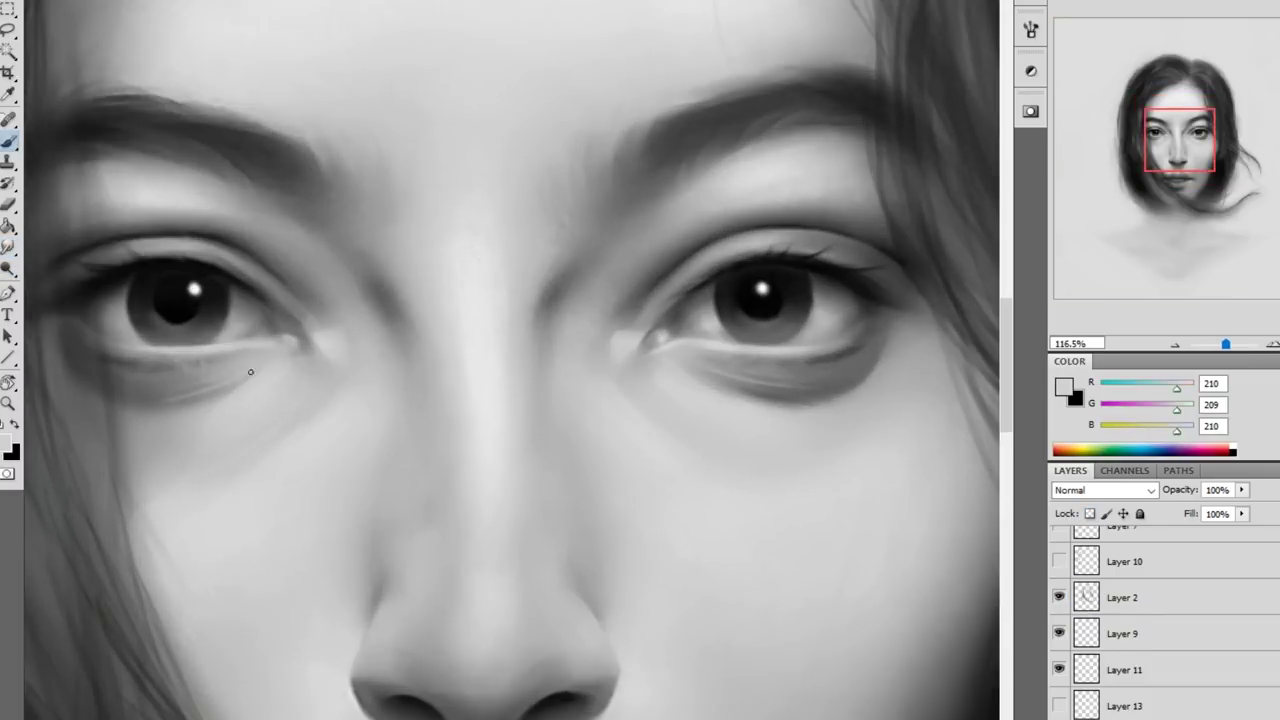
left_click(250, 353, "alt")
left_click(343, 400, "alt")
scroll(343, 400, "down", 2)
scroll(357, 271, "down", 3)
left_click_drag(357, 271, 443, 329)
scroll(654, 406, "down", 5)
scroll(654, 406, "up", 5)
Touch up the upper eyelid lashes with near-black (10) and soften the surrounding lid skin with light grey (208).
key("b")
left_click(652, 261, "alt")
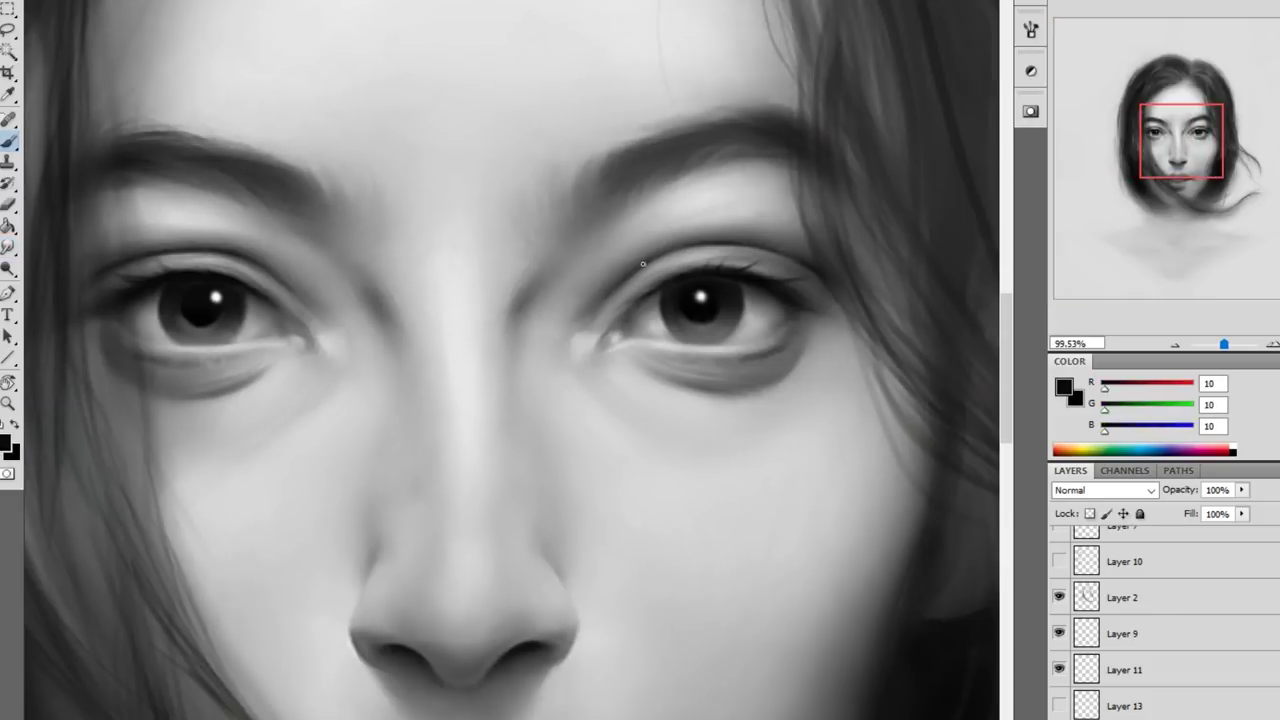
left_click(281, 259, "alt")
scroll(854, 357, "up", 1)
scroll(116, 295, "down", 3)
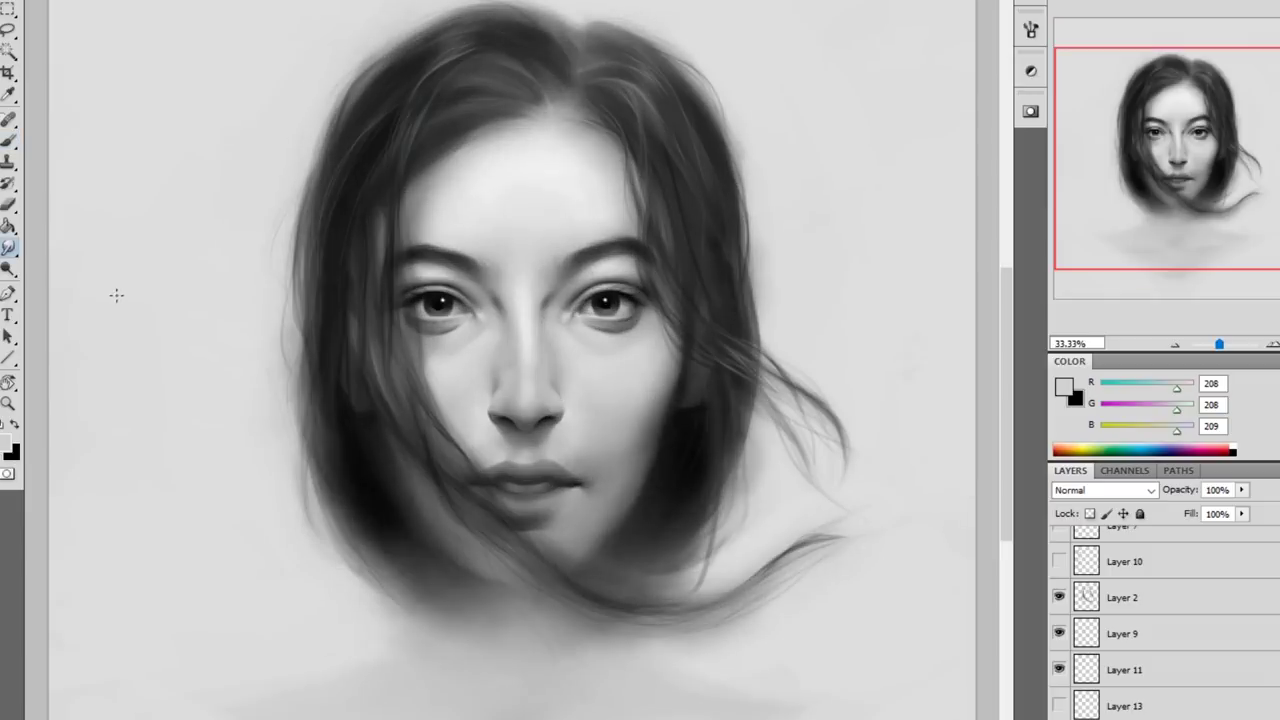
Smooth the skin tones around both eyes with sampled light grey (213 and 208) and the Smudge tool.
left_click(574, 229, "alt")
scroll(560, 228, "up", 3)
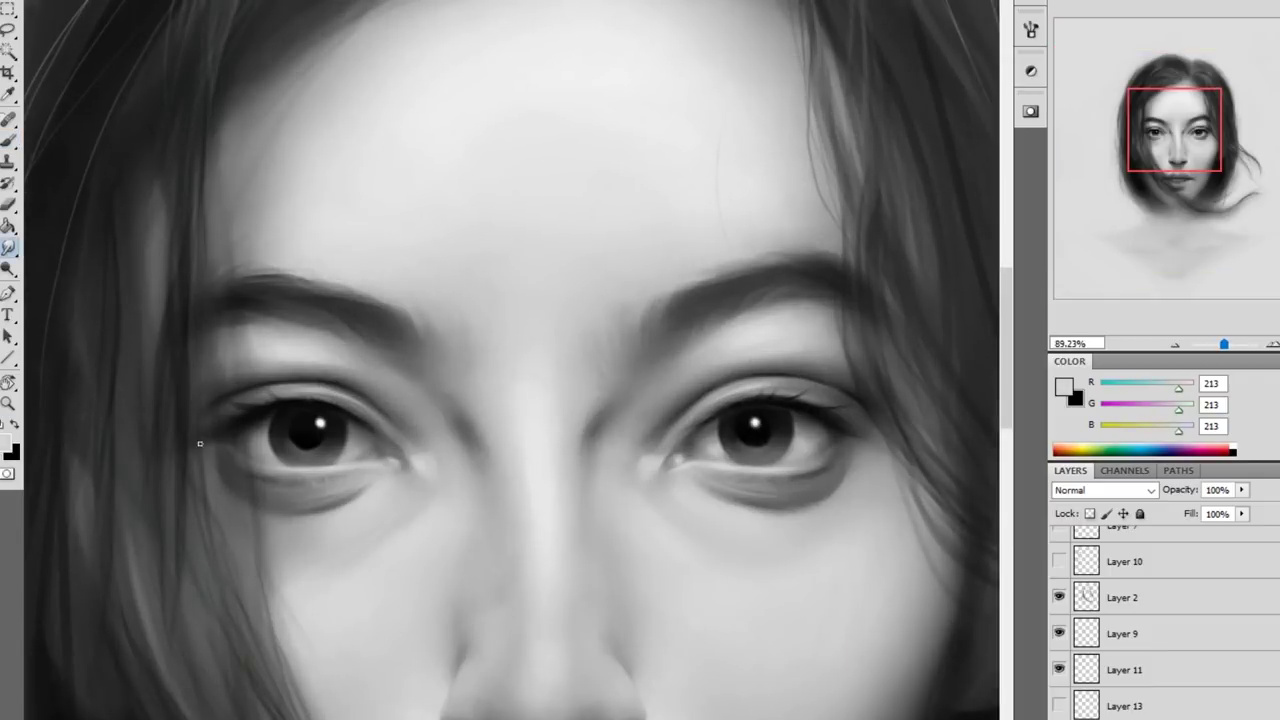
scroll(329, 456, "down", 2)
scroll(329, 456, "up", 2)
left_click(329, 456, "alt")
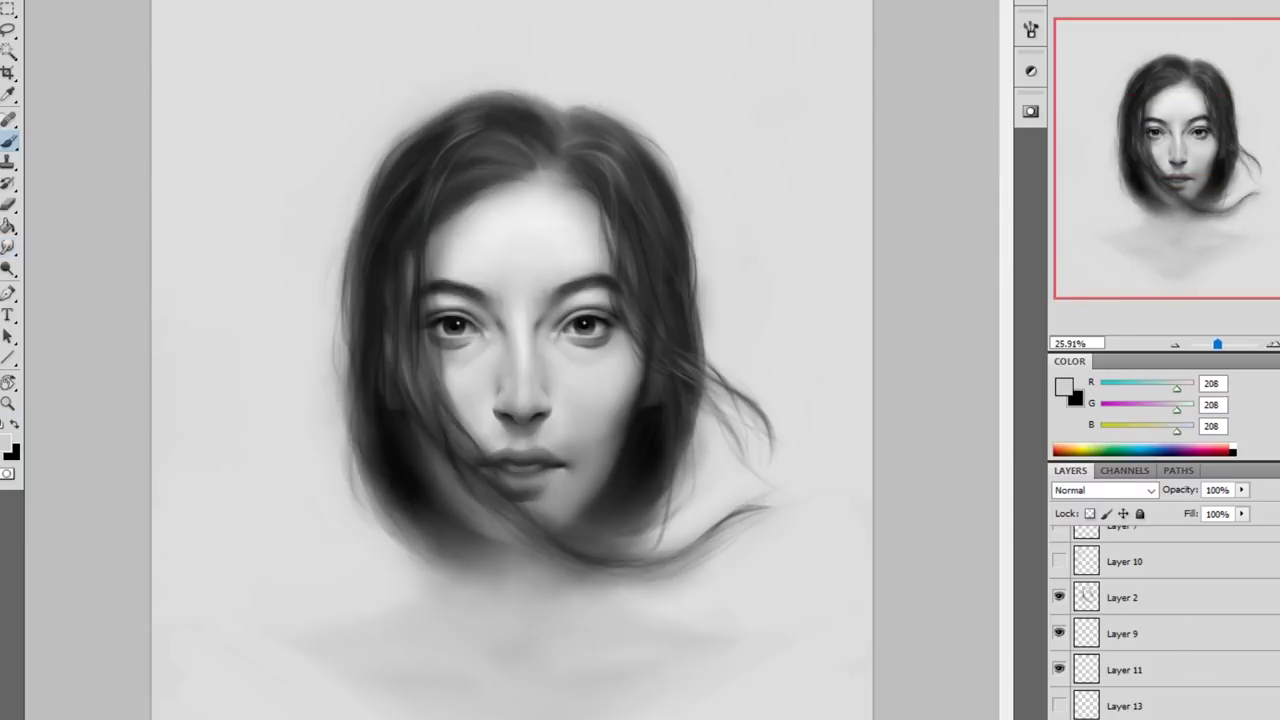
Return to an earlier brush state in the history and make Layer 1 copy 3 the active layer.
left_click(1031, 30)
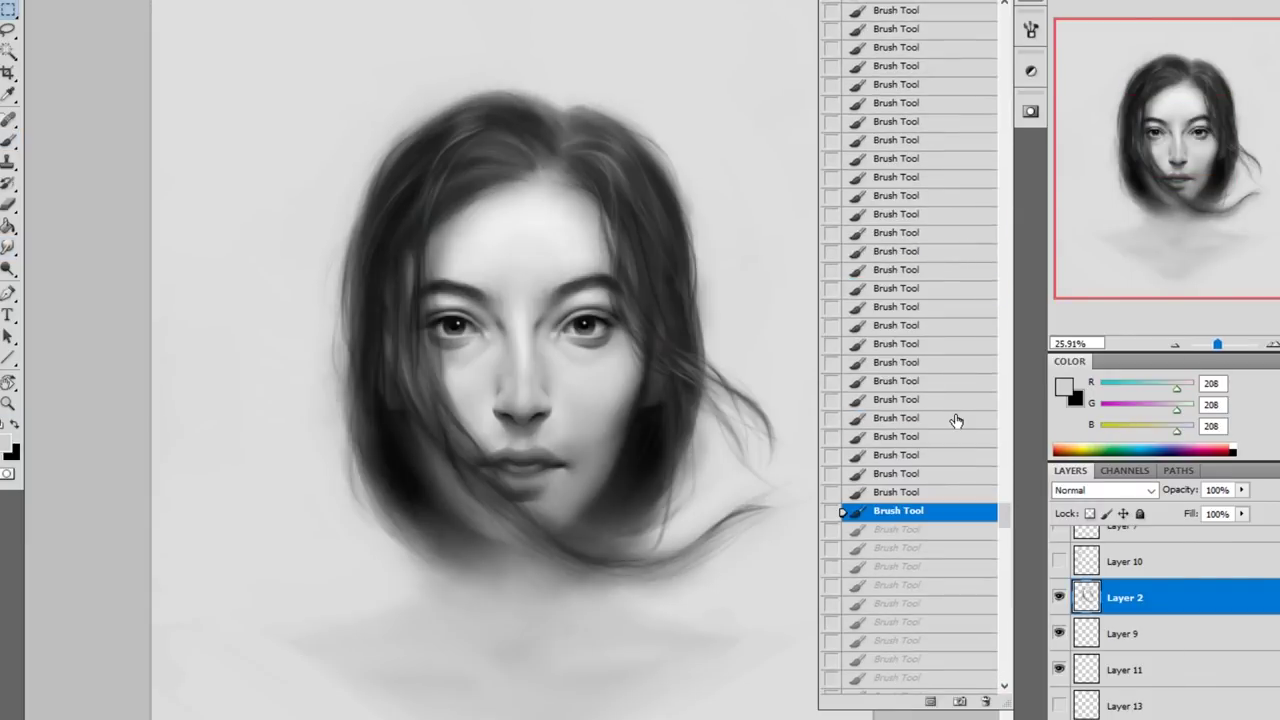
left_click(1014, 521)
key("b")
left_click(506, 462, "alt")
left_click(1131, 700)
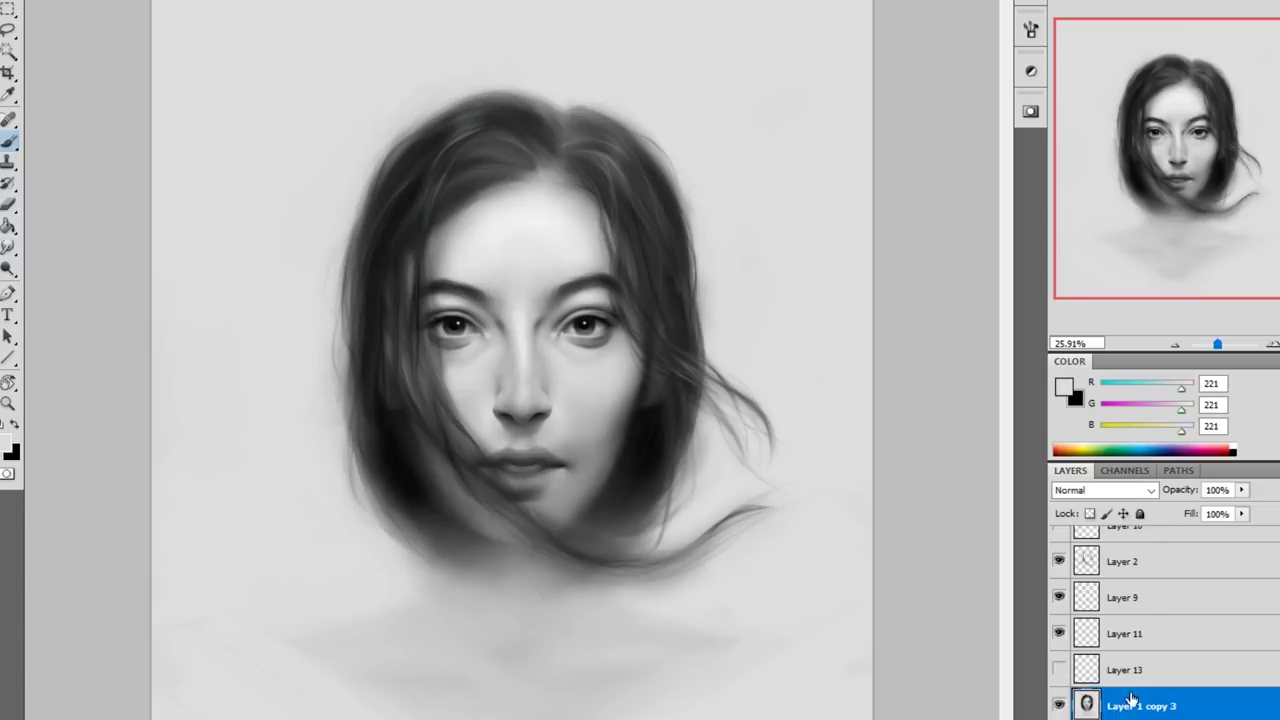
Sketch rough near-black curves and hatched lock shapes beside the head on Layer 2, and undo them.
left_click(1122, 561)
left_click(220, 240, "alt")
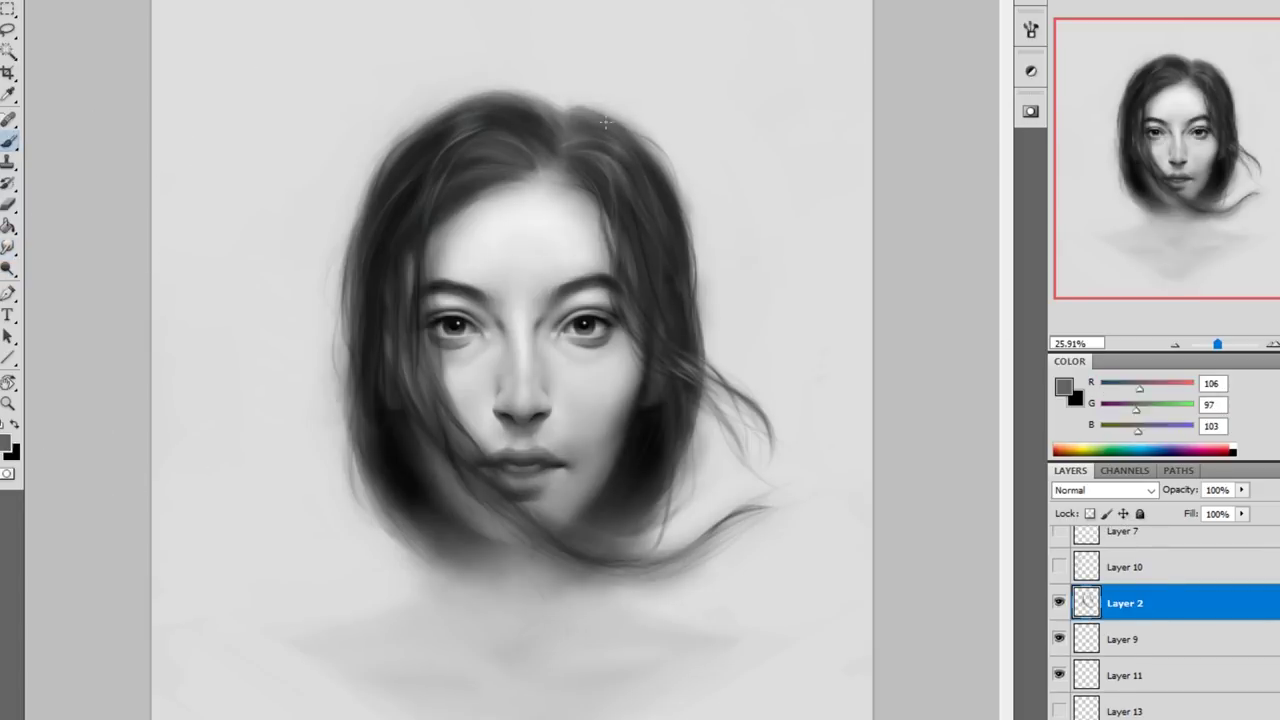
left_click_drag(305, 55, 250, 180)
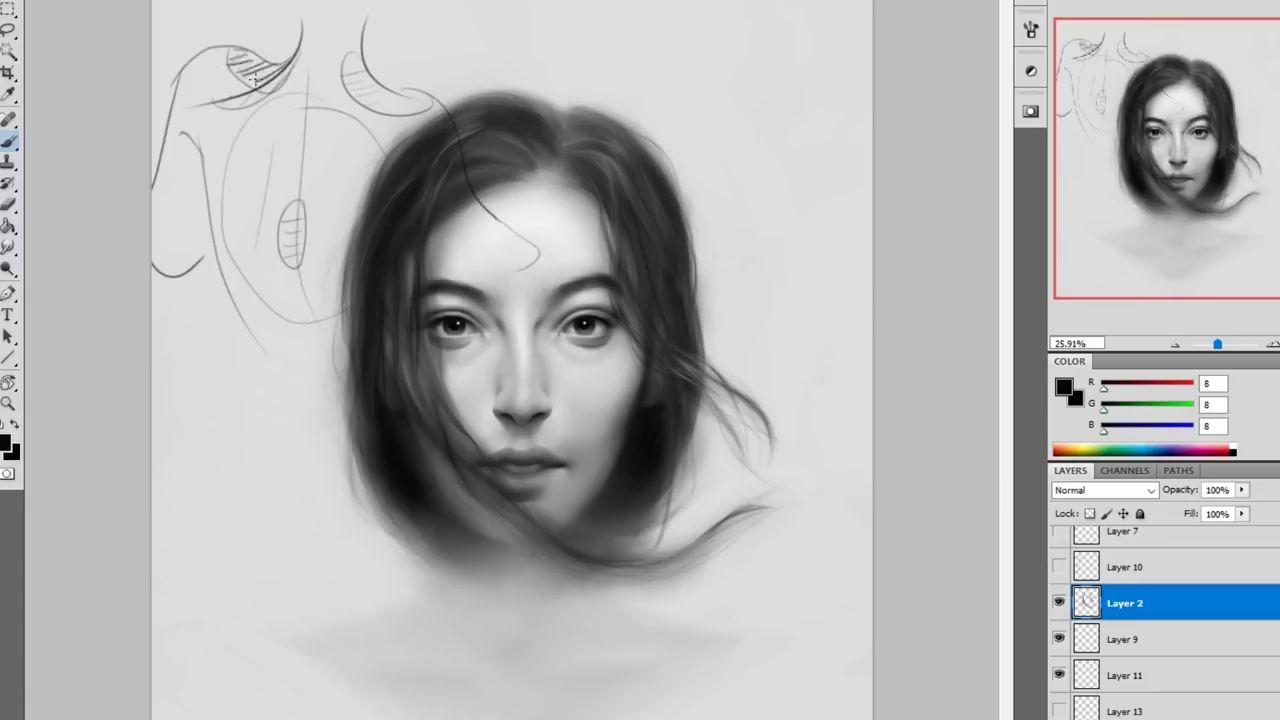
key("ctrl+z")
Choose near-black as the brush colour and touch up the fine loose strands at the edge of the hair.
left_click(1225, 451)
left_click(1226, 454)
left_click(700, 385, "alt")
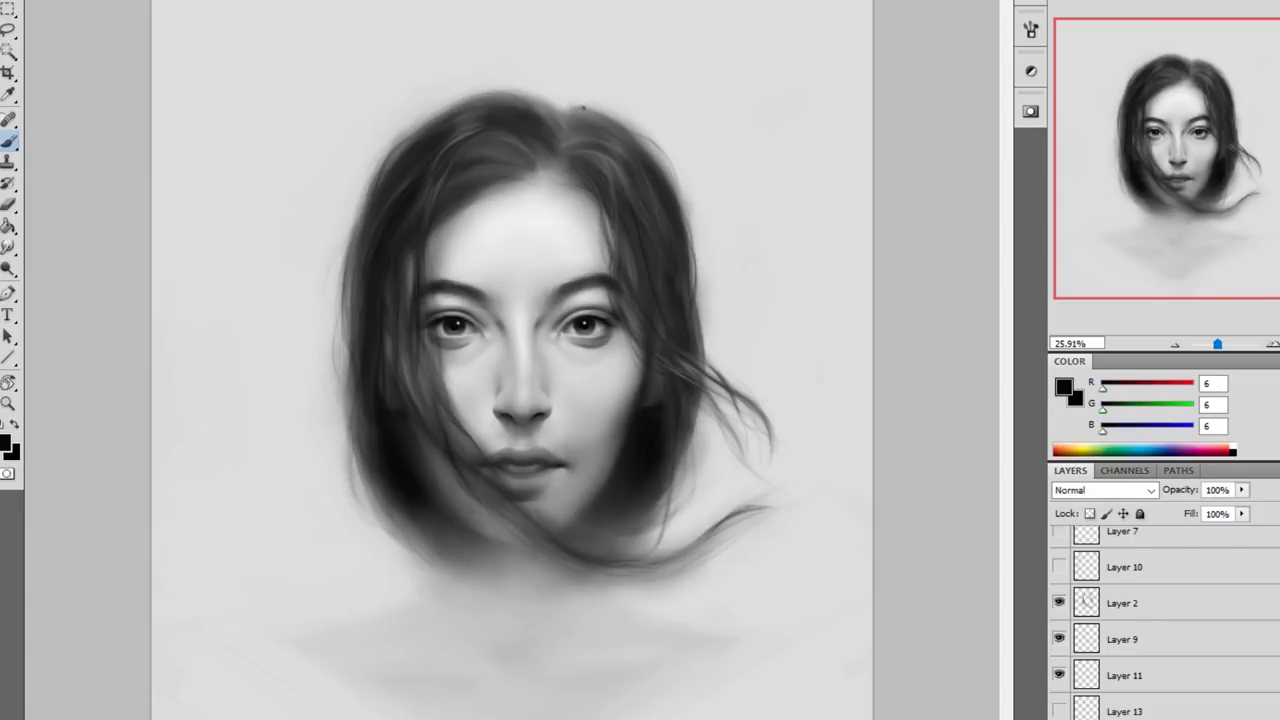
left_click(1228, 451)
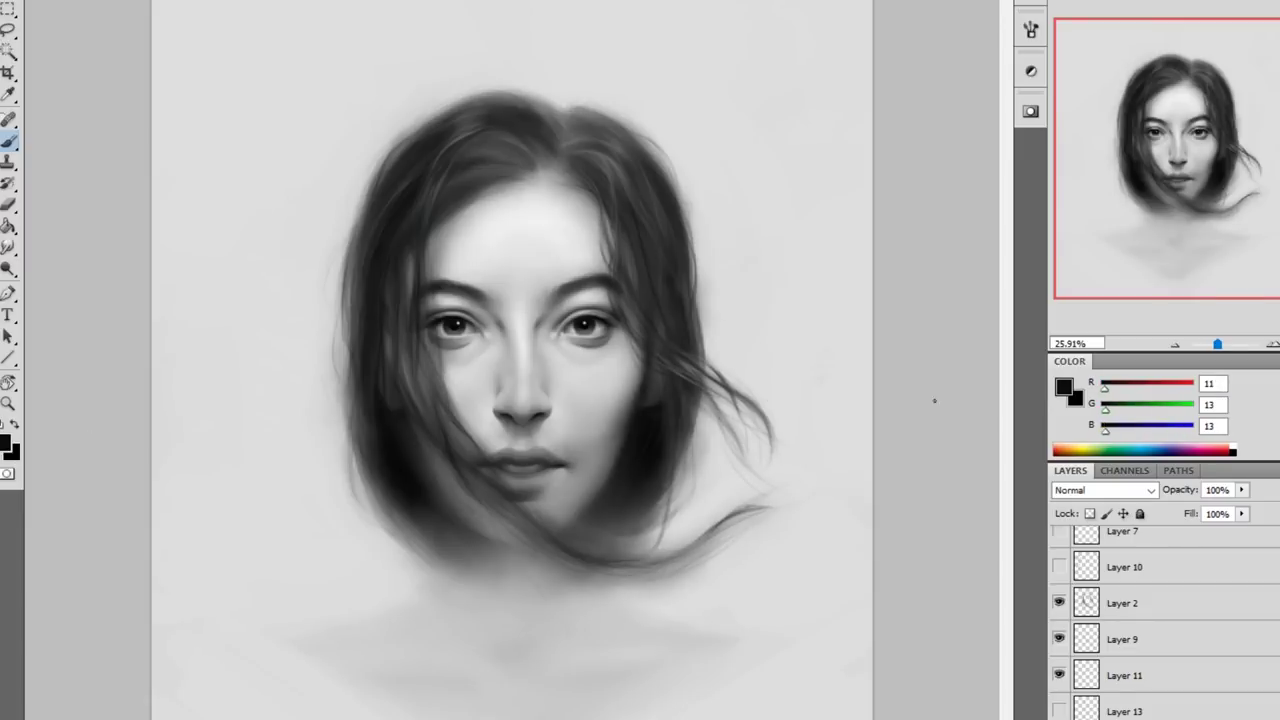